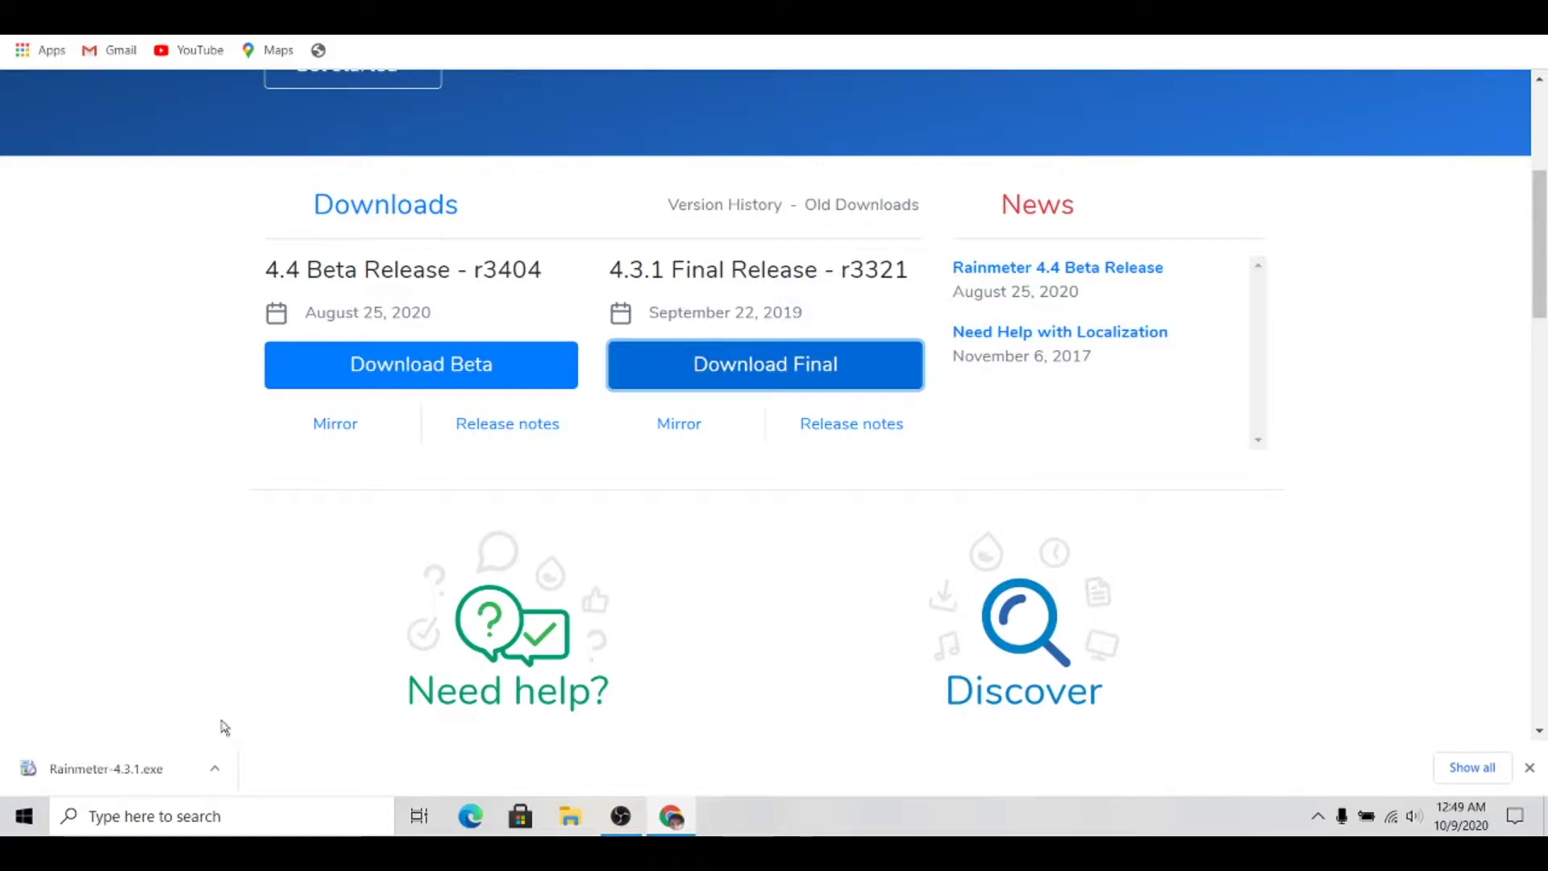
Step: Run the downloaded Rainmeter-4.3.1.exe and complete a standard English installation with default options, launching Rainmeter at the end
click(215, 769)
click(275, 642)
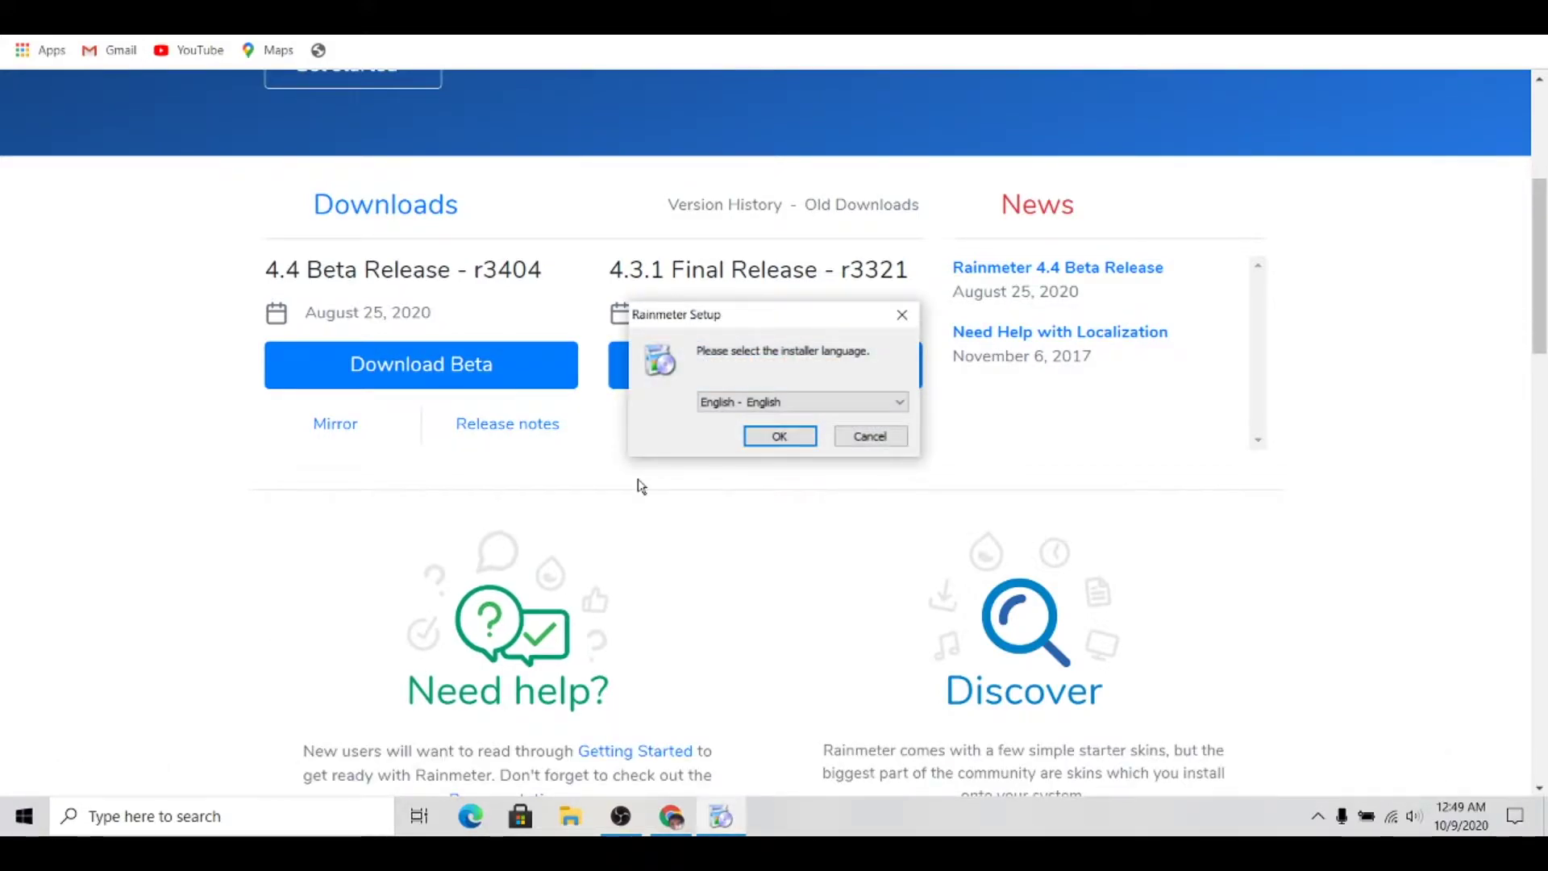
click(780, 437)
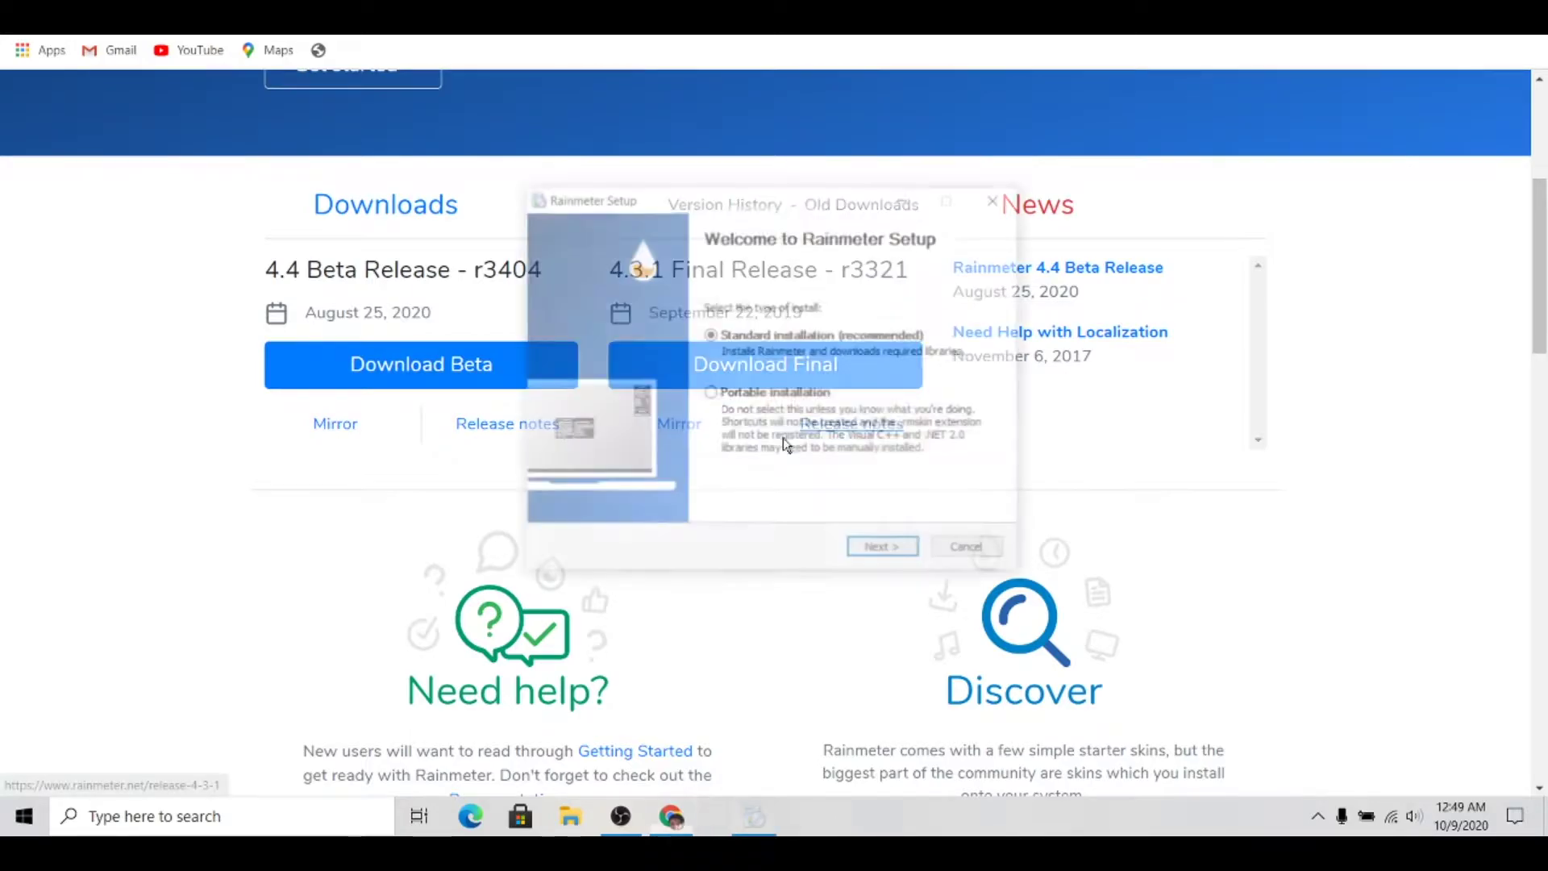
click(887, 551)
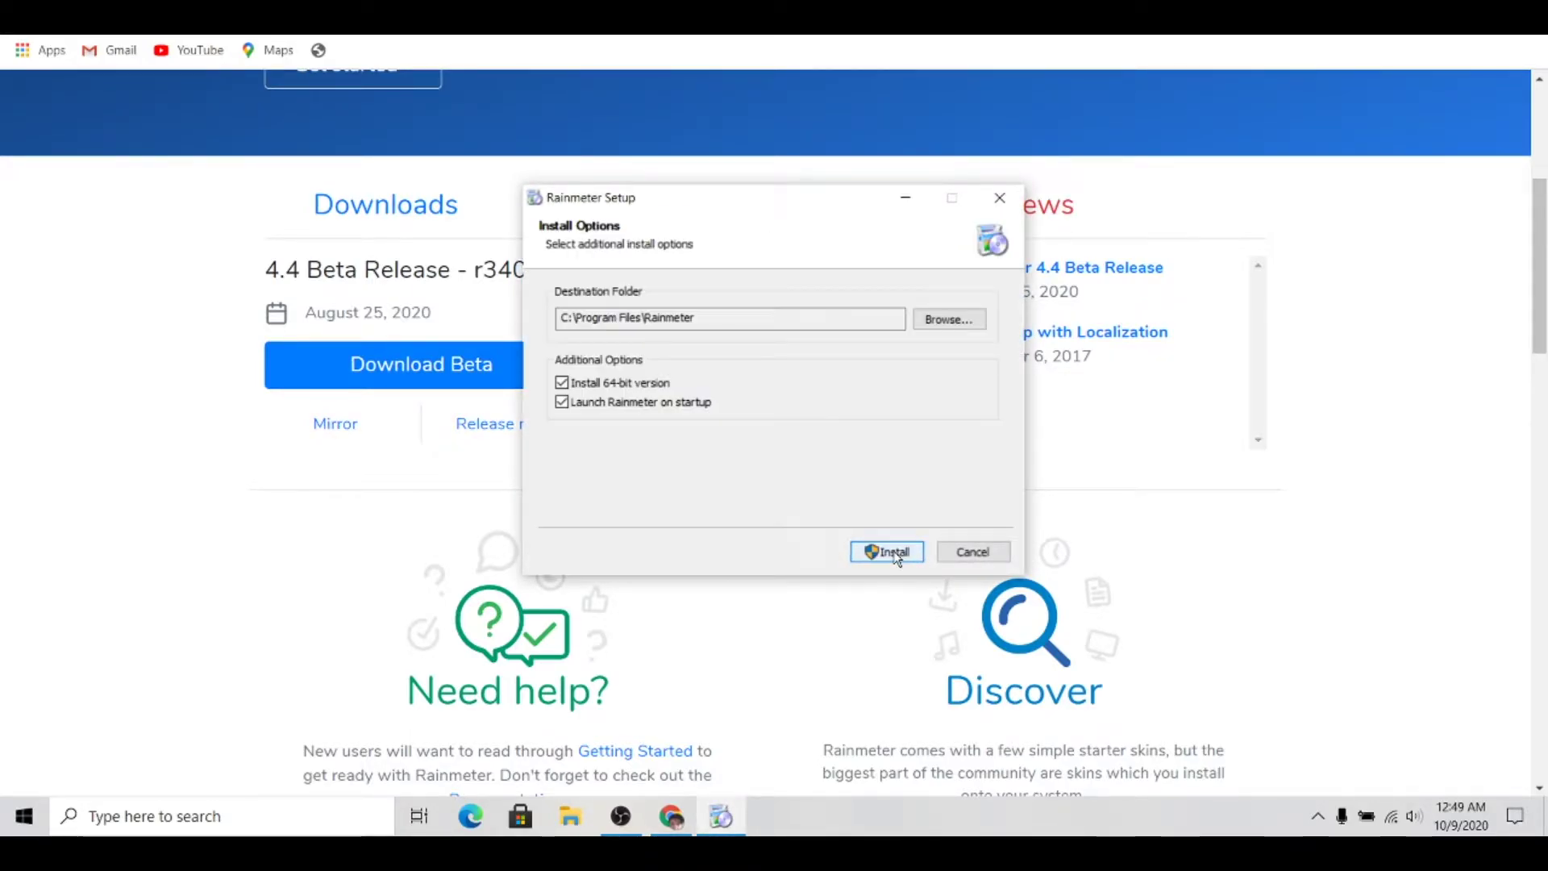
click(890, 552)
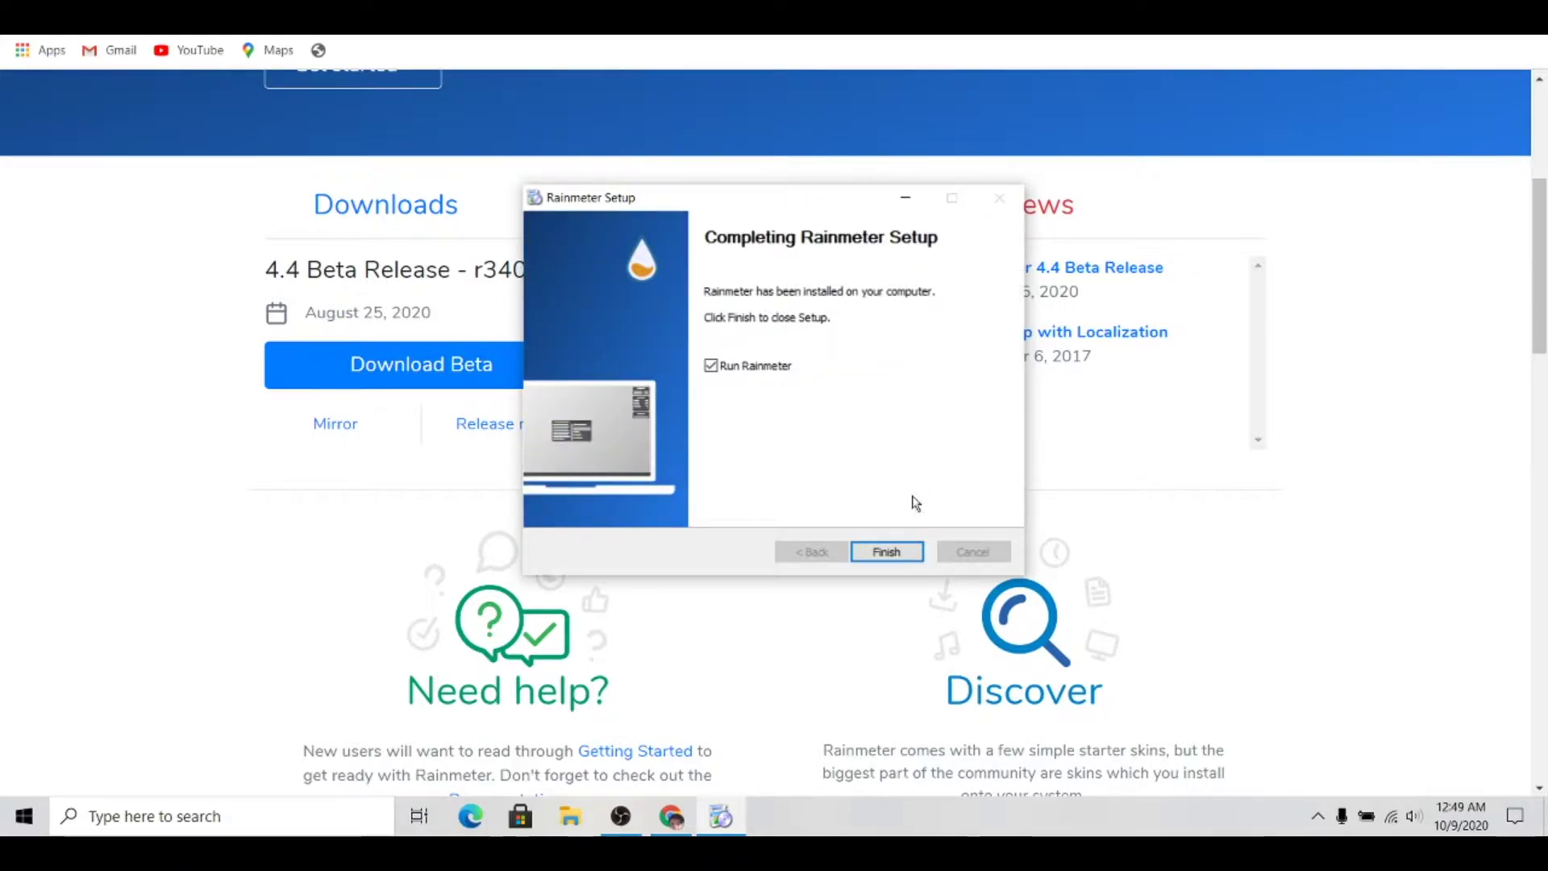
click(893, 554)
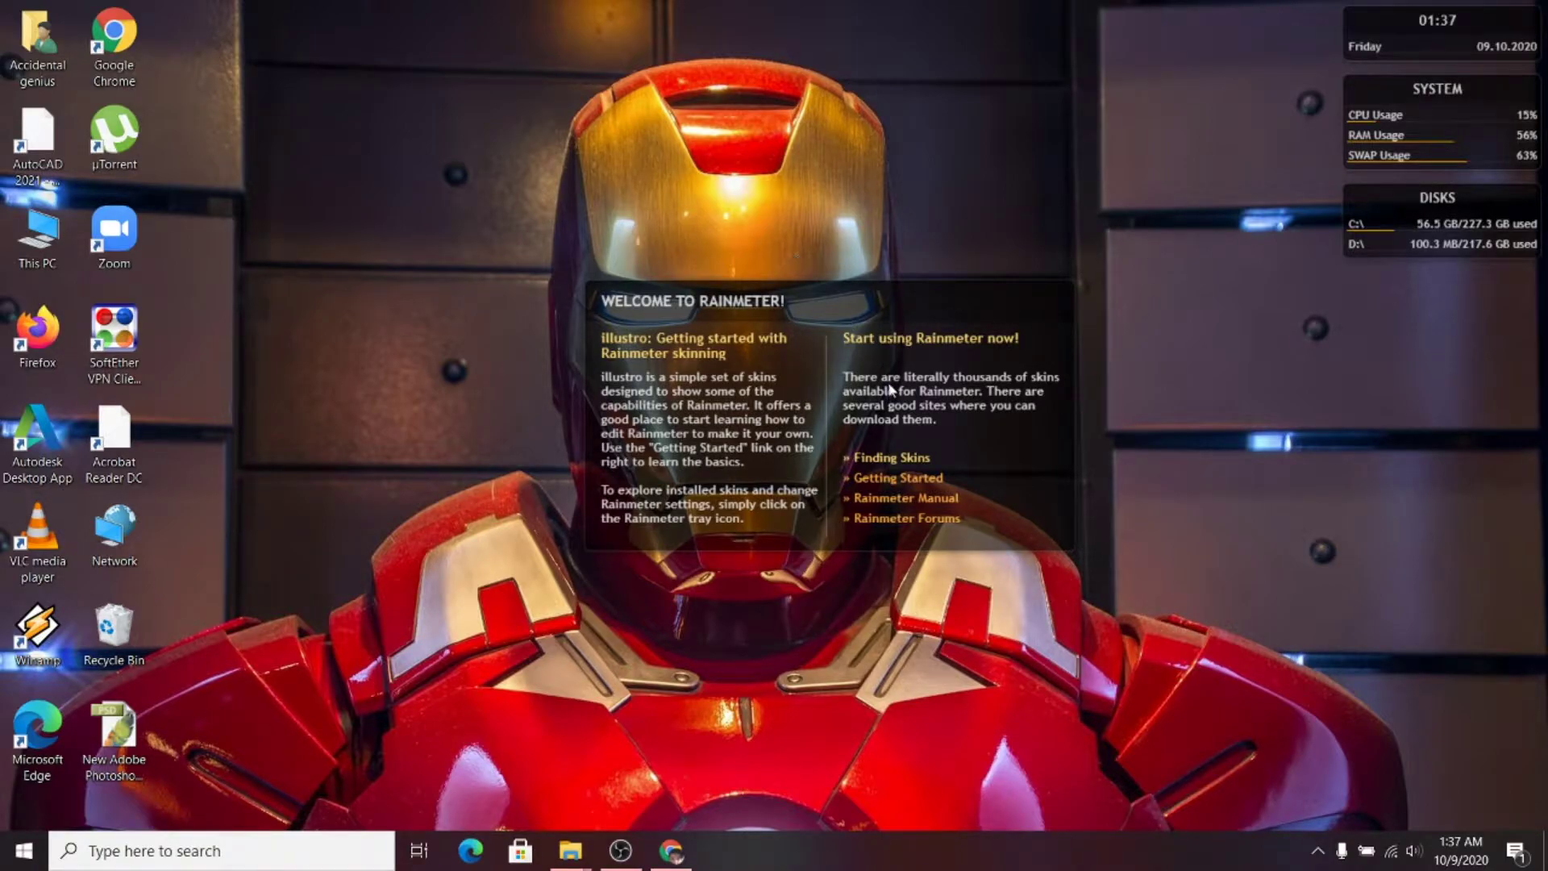
Step: Open the Finding Skins page from the Rainmeter welcome skin and go to the DeviantArt Rainmeter gallery
click(888, 459)
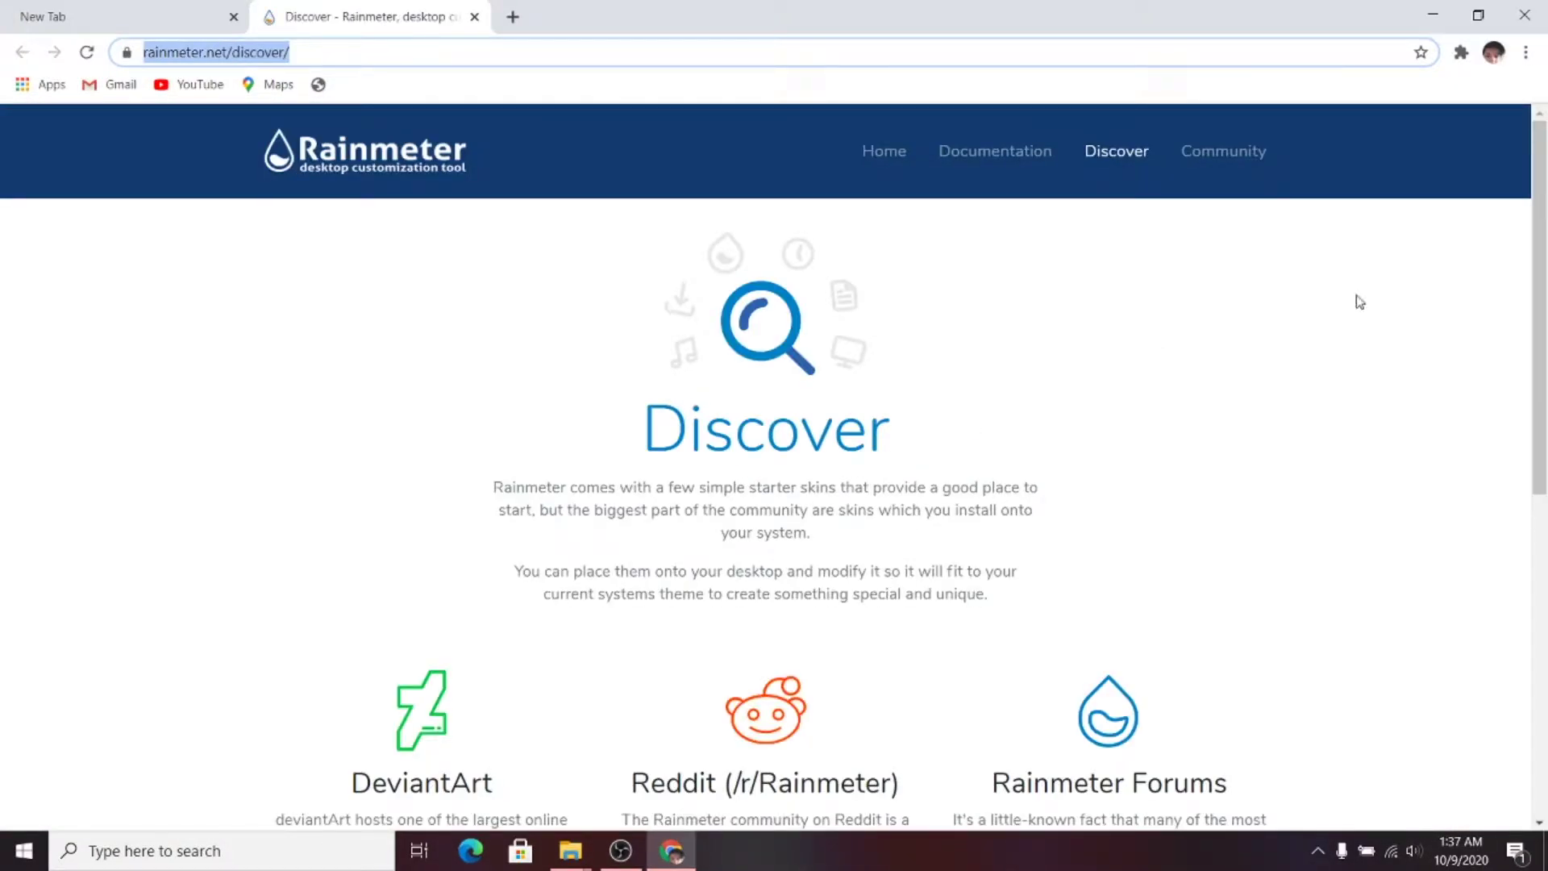
drag(1542, 292, 1546, 403)
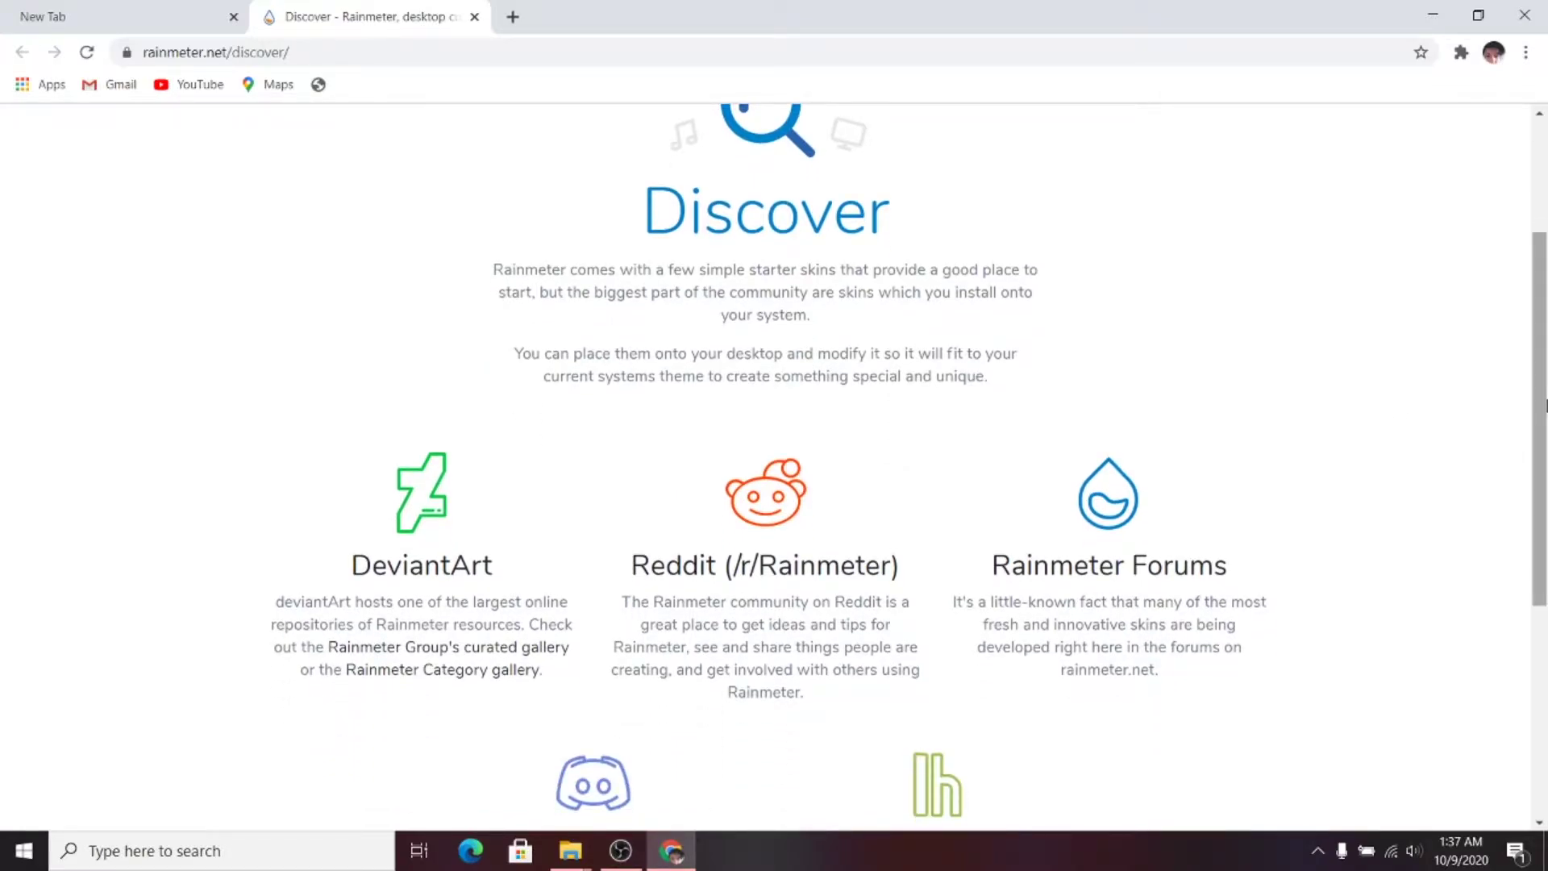
click(413, 534)
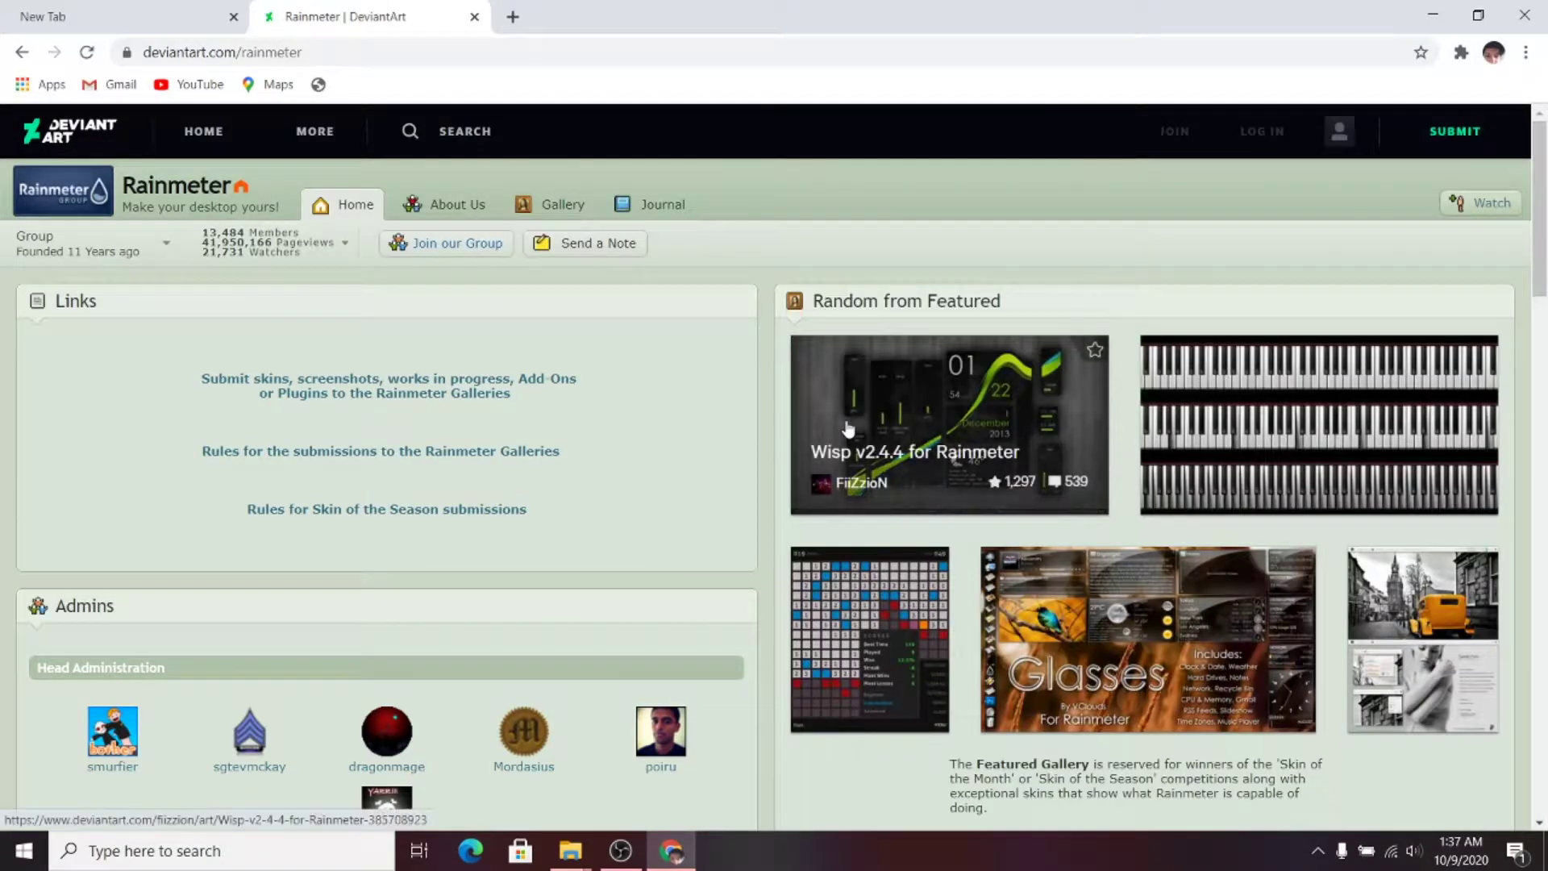
Step: Search DeviantArt for "jarvis theme"
click(448, 143)
text(jarvis t)
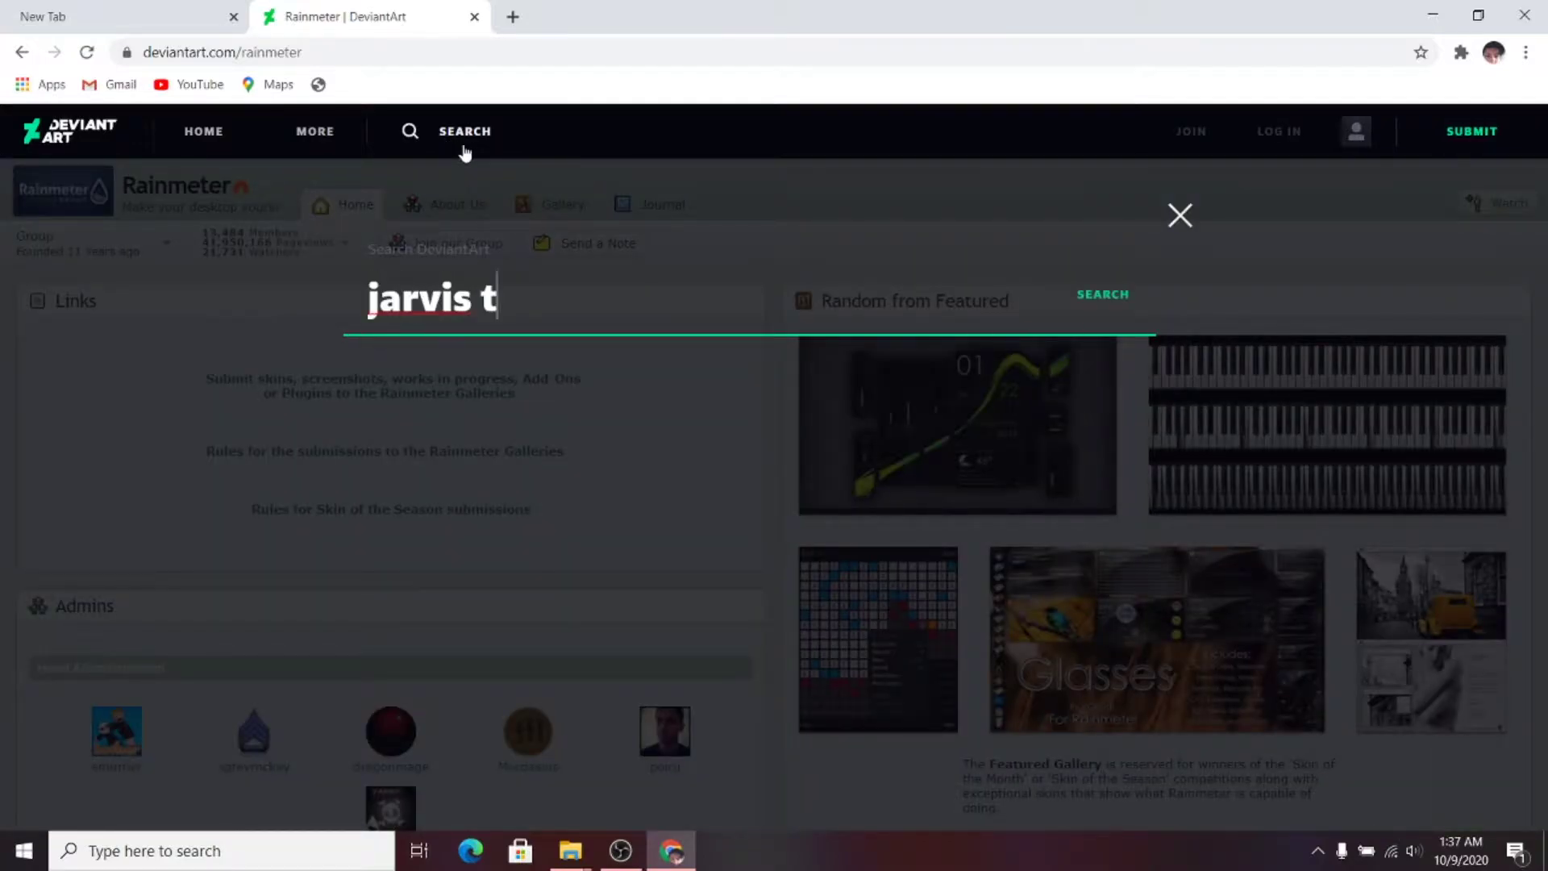
text(heme)
key(Return)
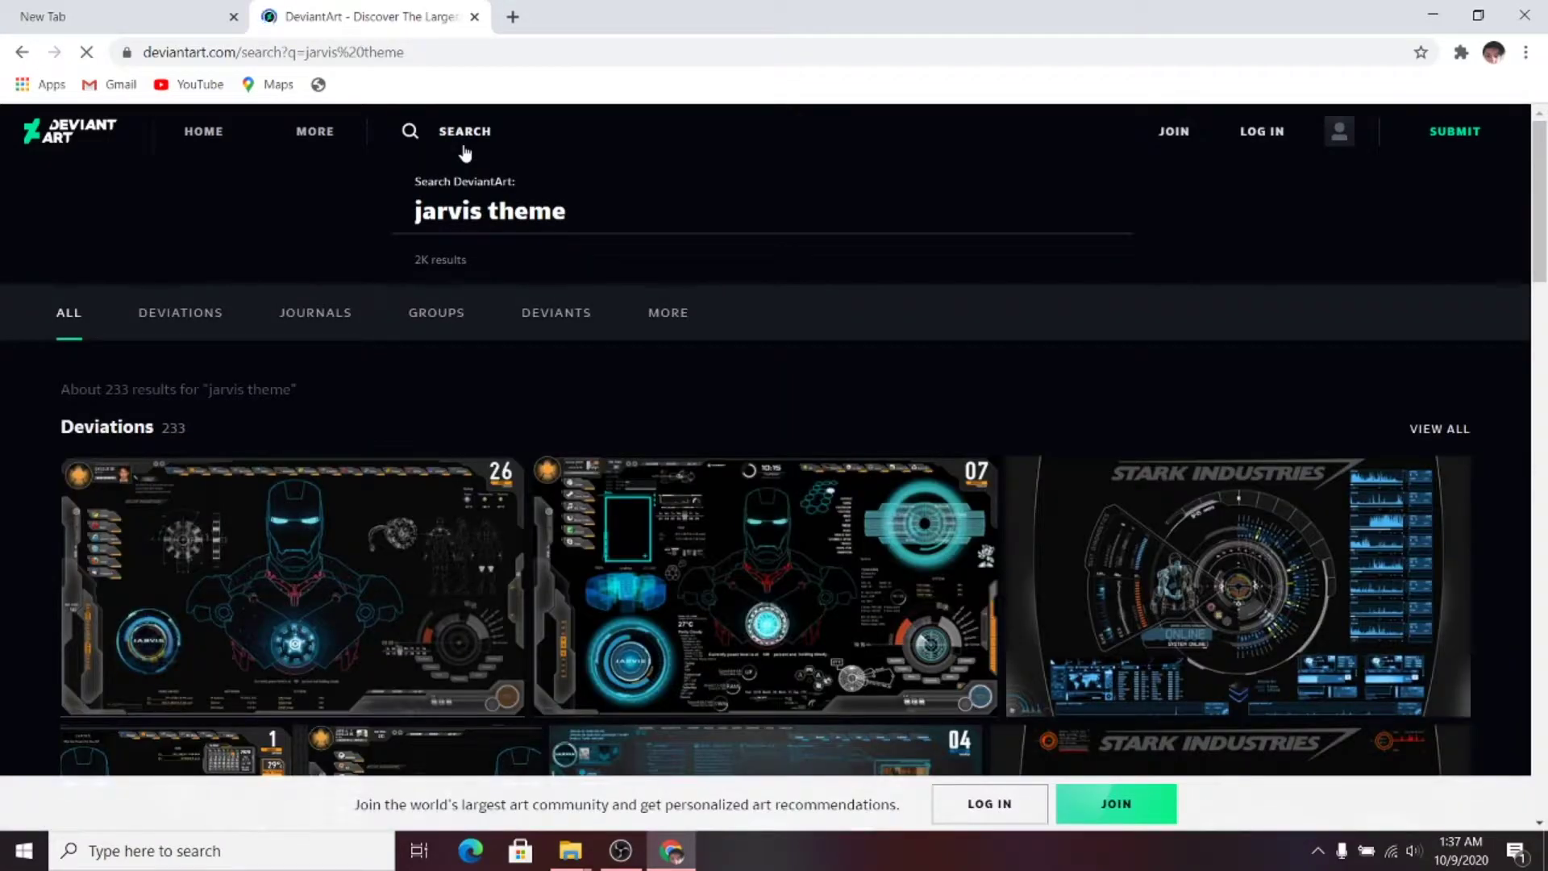
Step: Open the JARVIS + SHIELD Interface : Rainmeter Theme from the search results and request its download
scroll(1445, 242, down, 4)
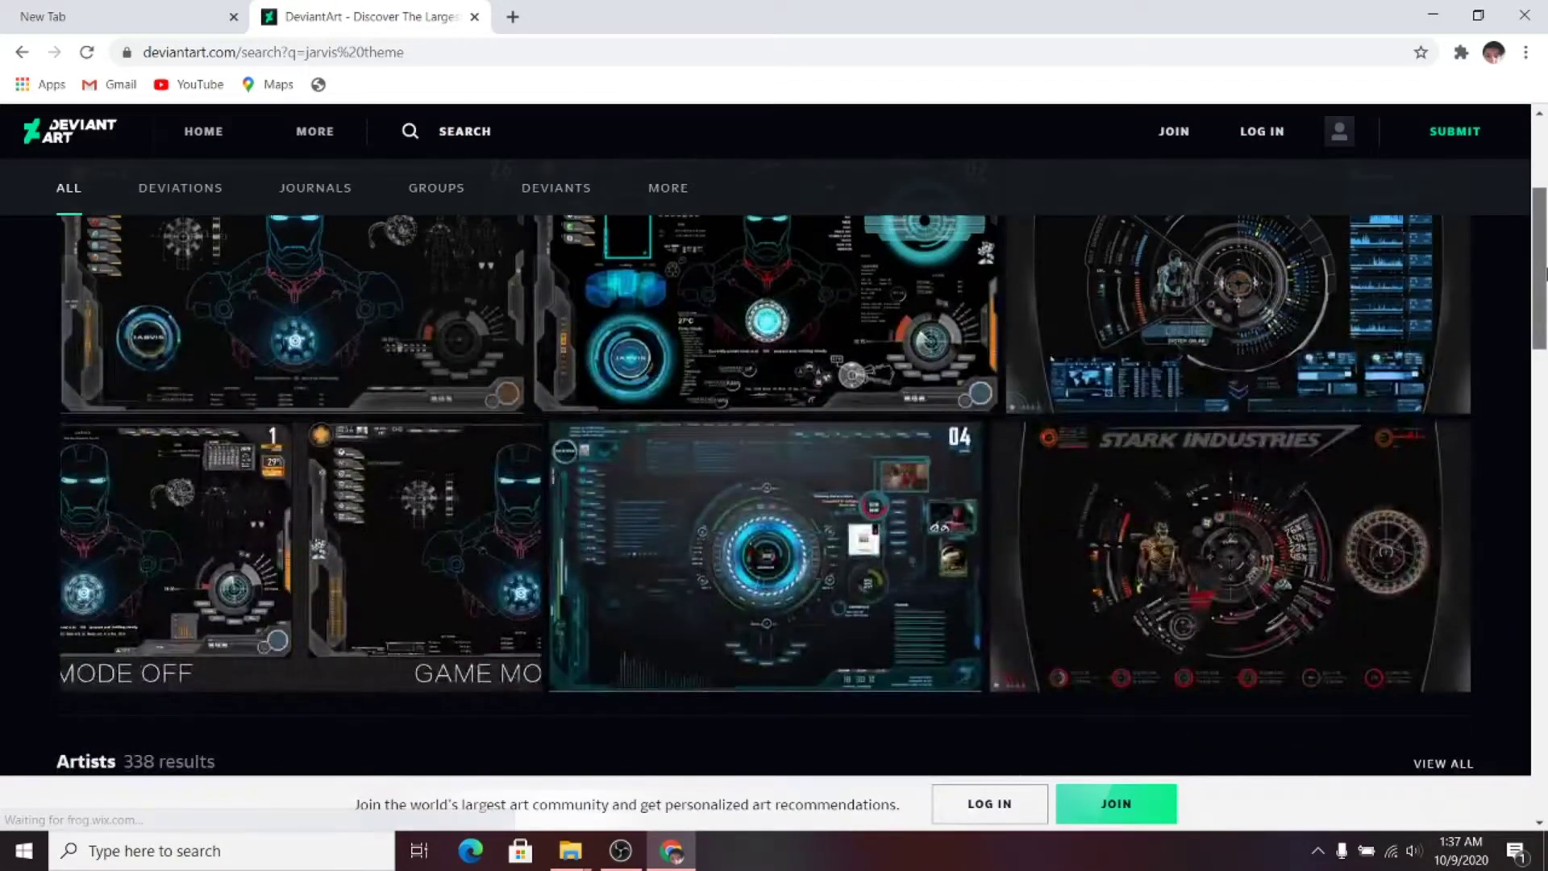
scroll(834, 419, up, 4)
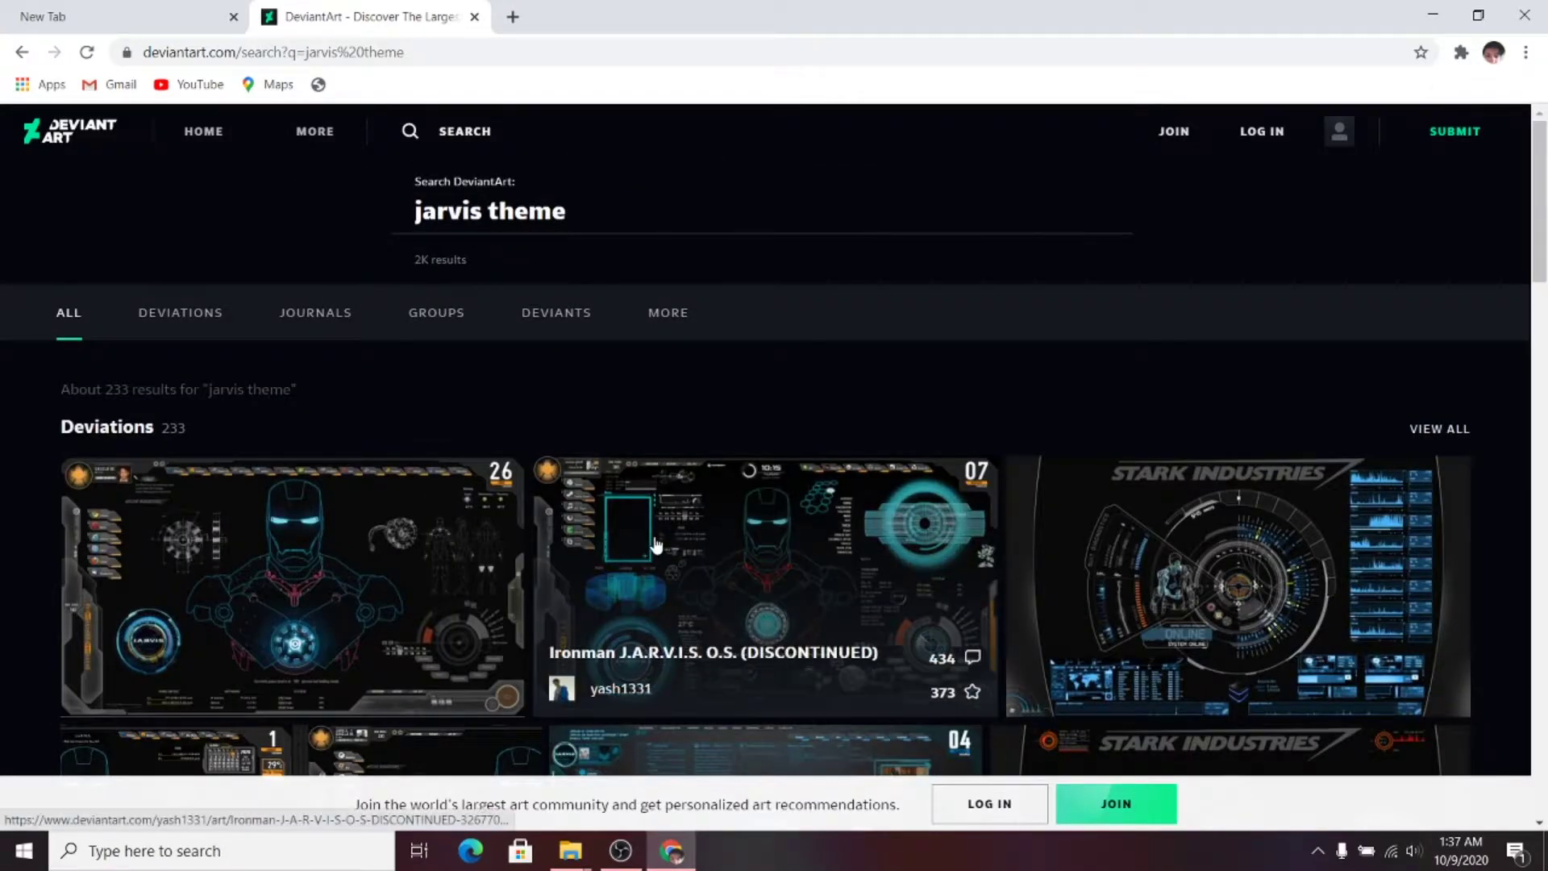
click(242, 595)
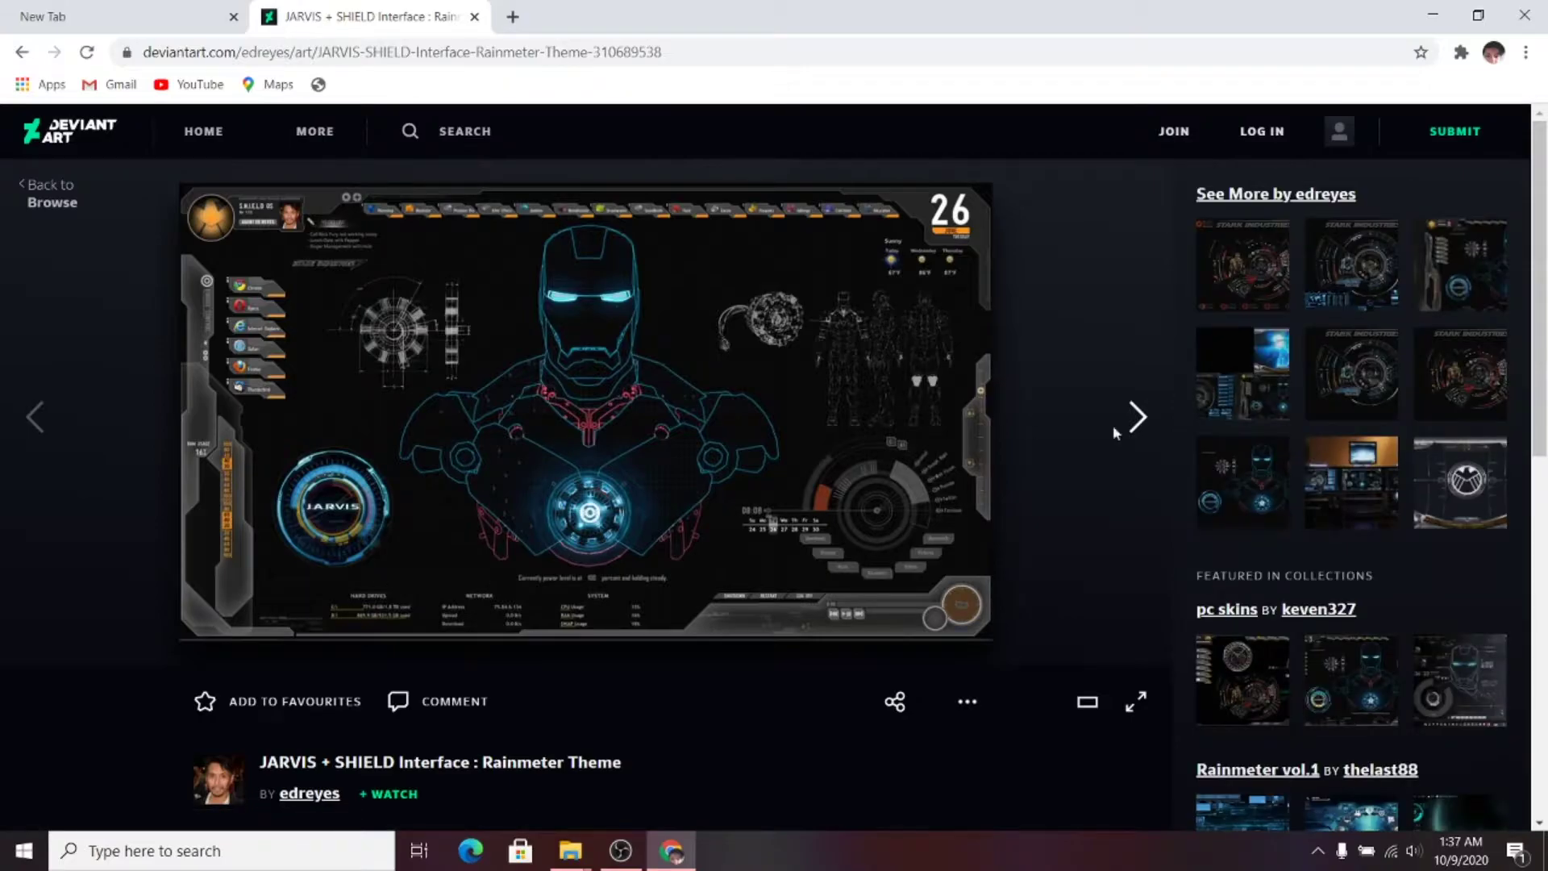
scroll(1546, 178, down, 1)
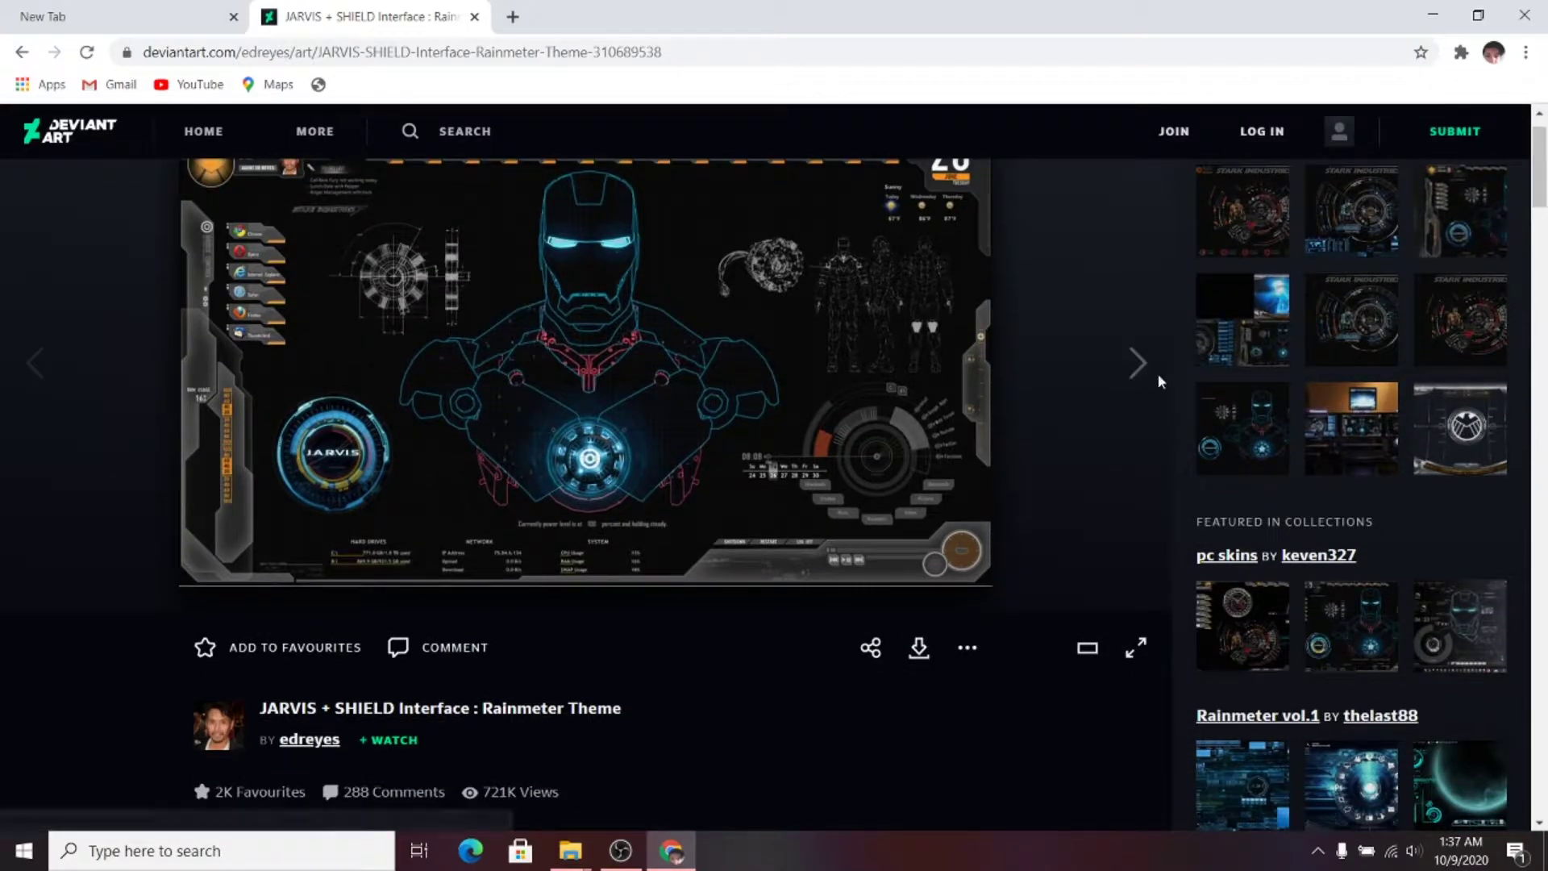
click(919, 648)
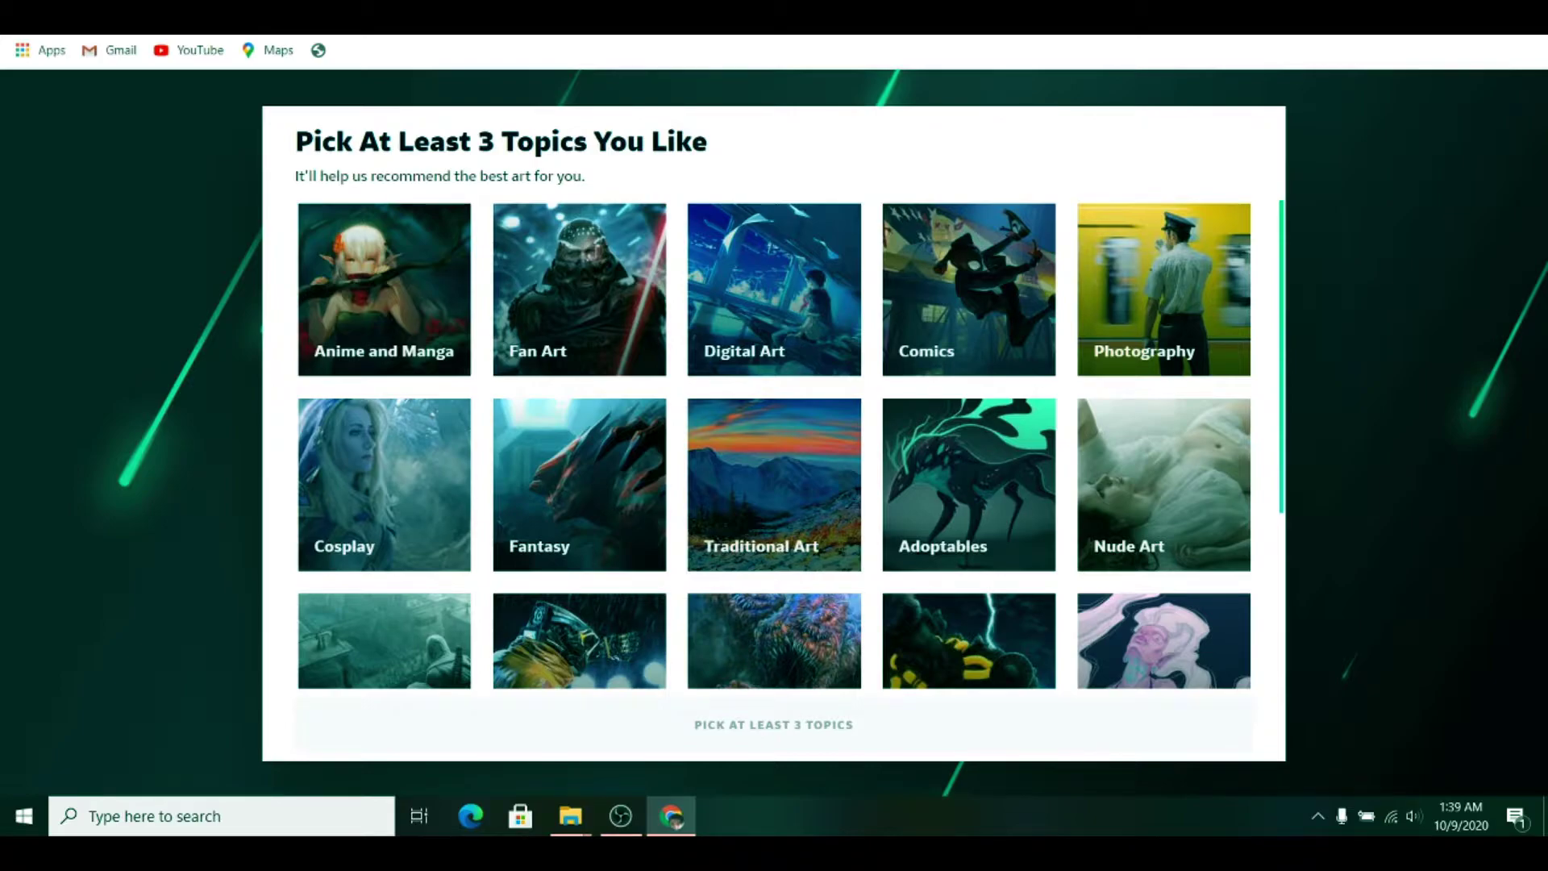
Step: Choose Fantasy, Comics and Photography as topics of interest and continue the DeviantArt account setup
click(594, 494)
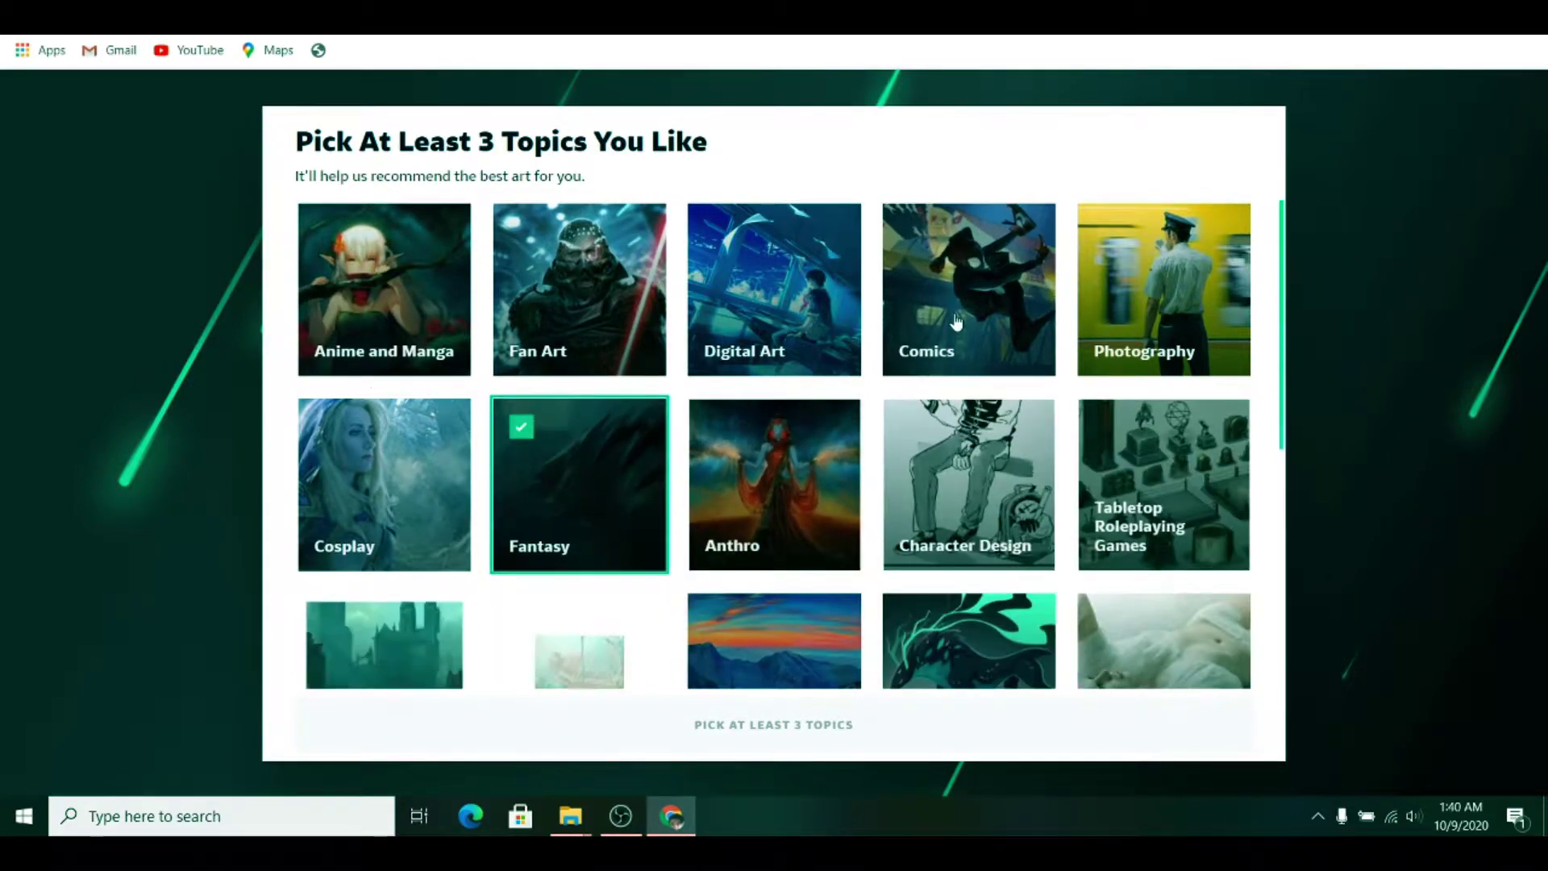
click(968, 307)
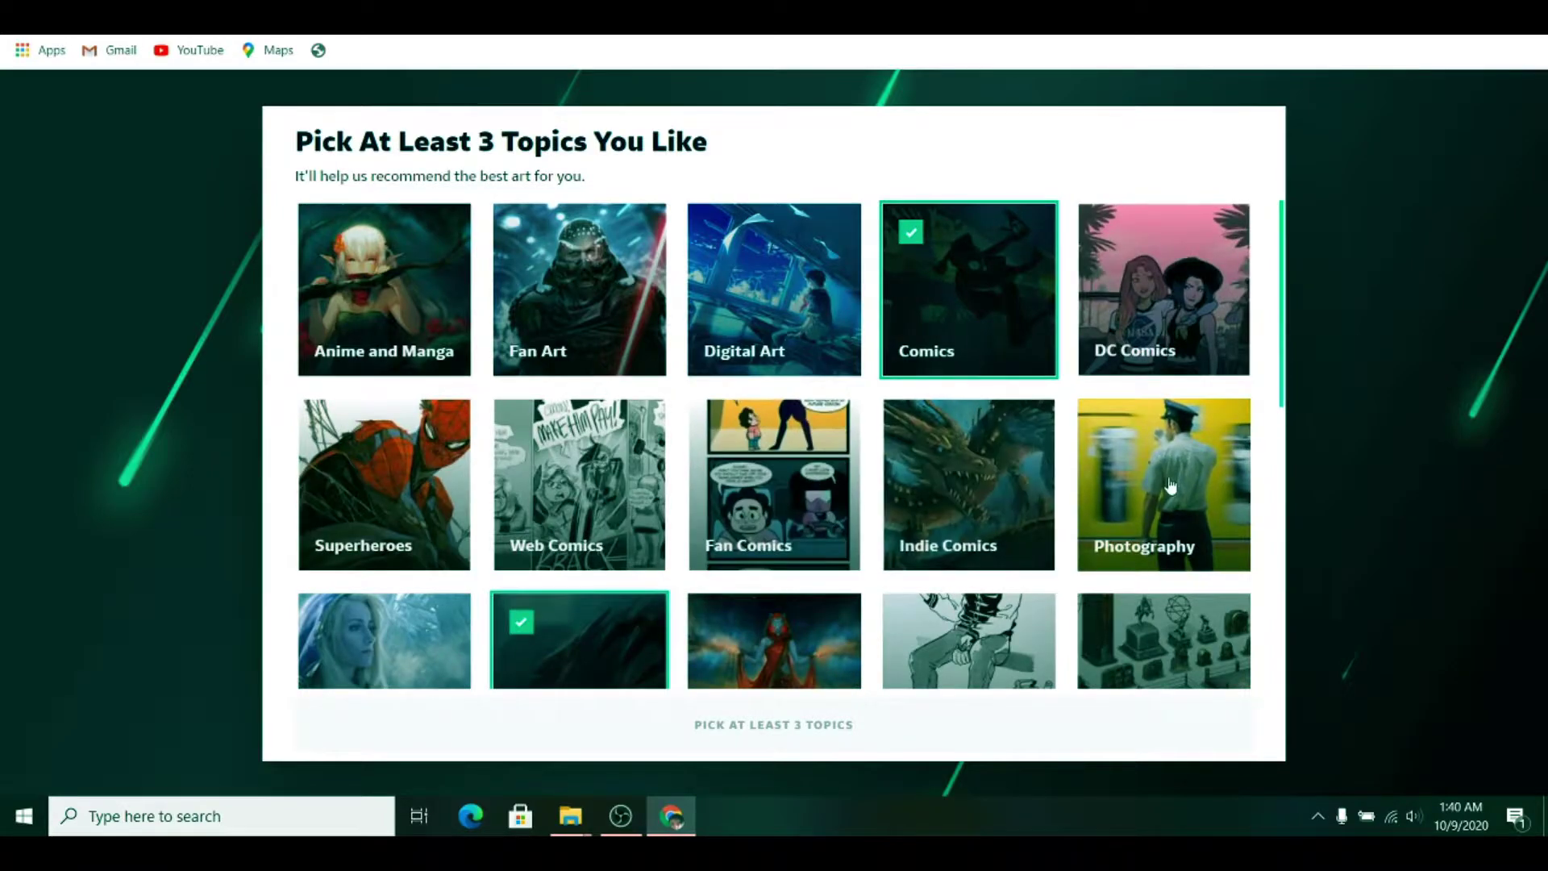
click(1165, 486)
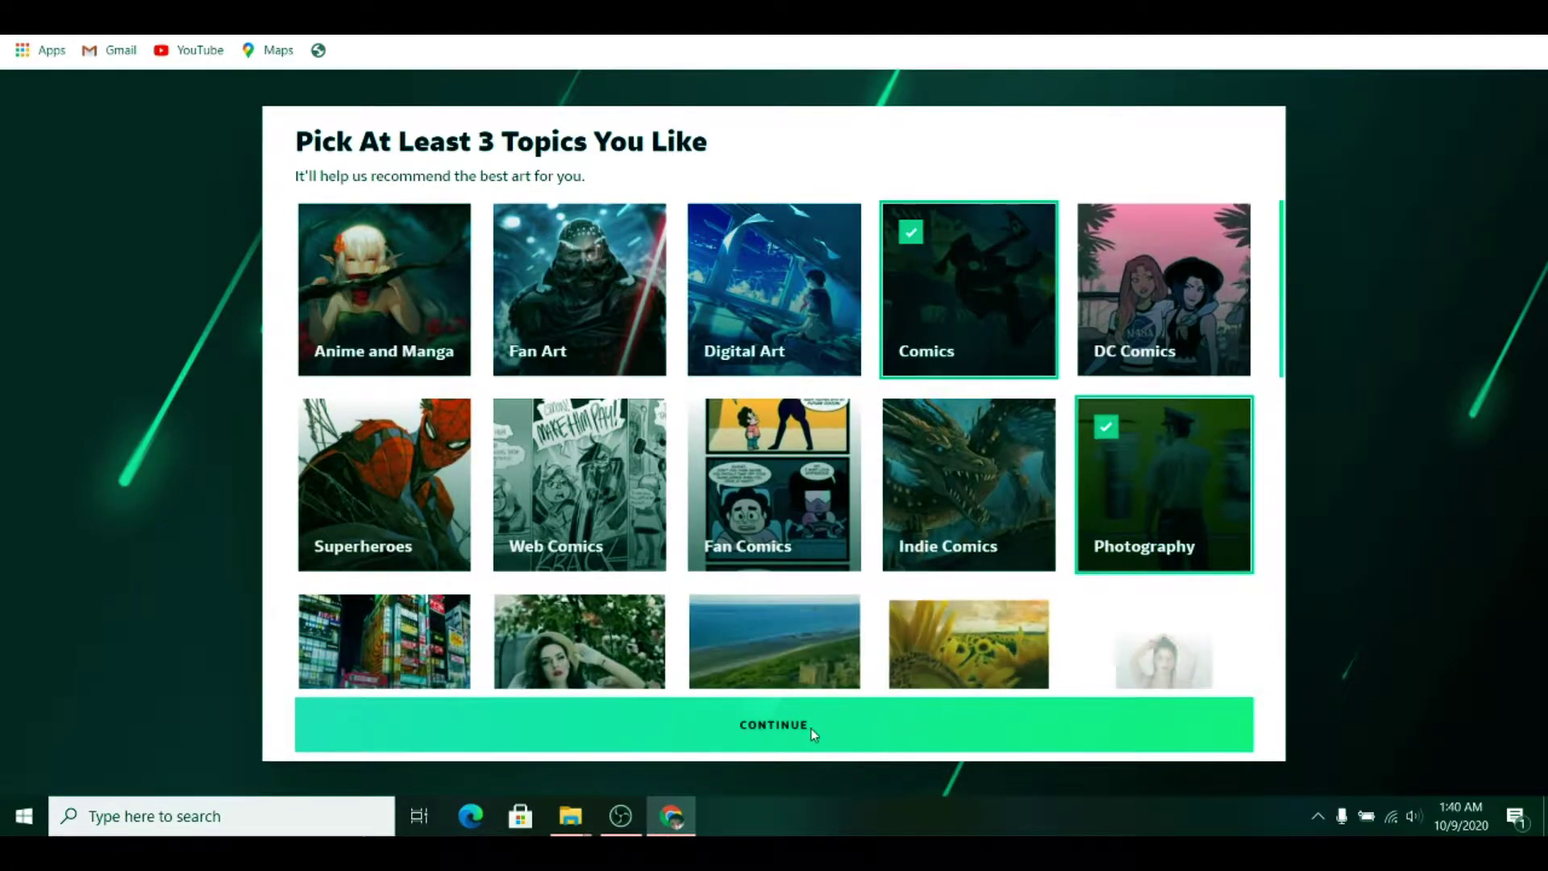
click(811, 728)
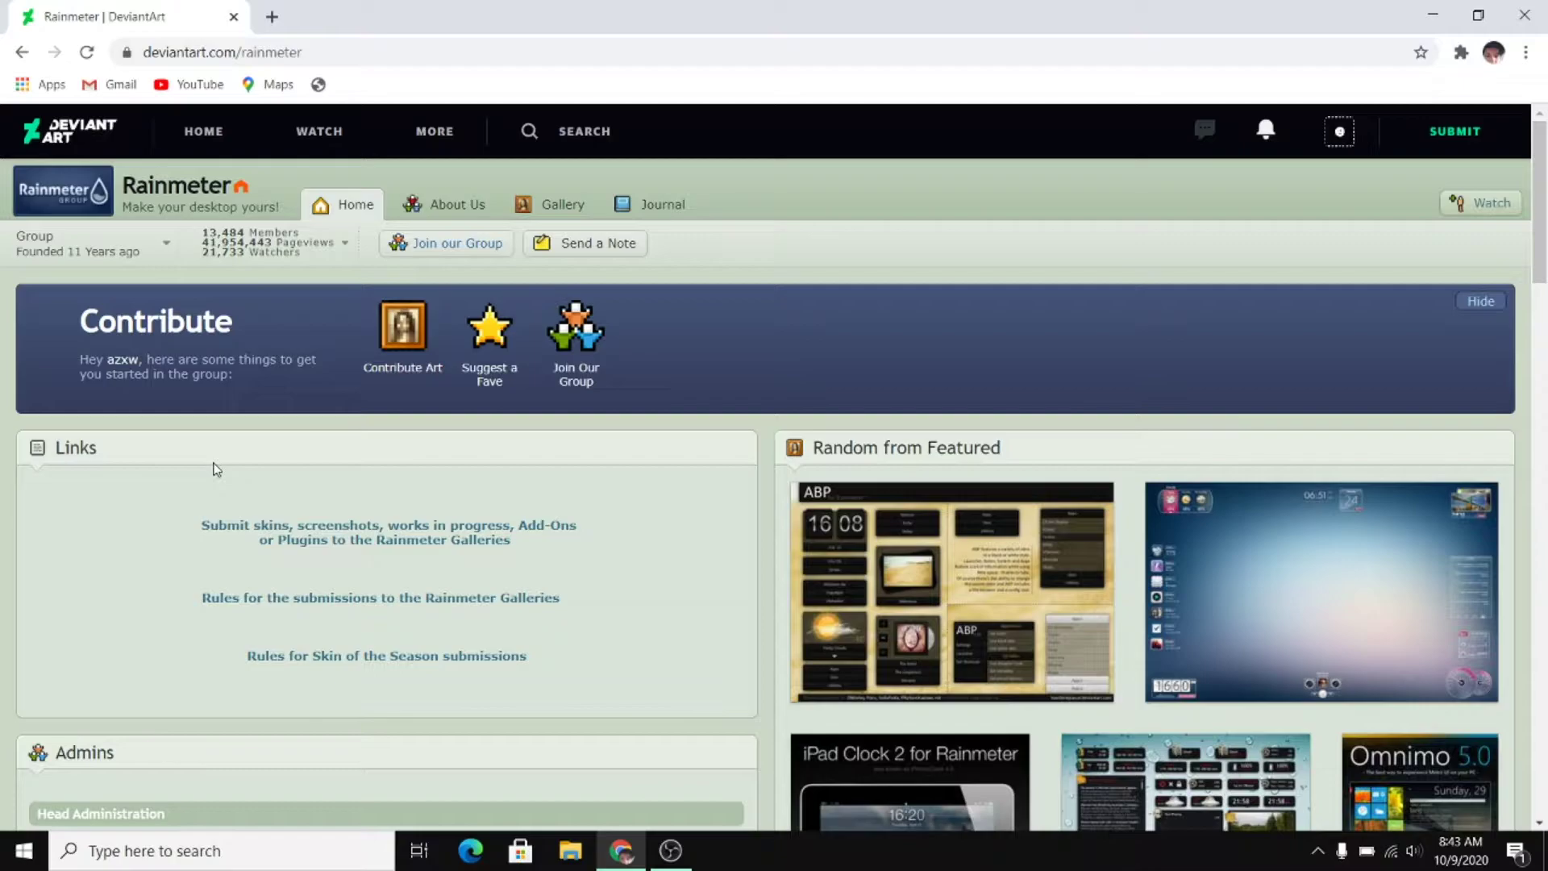
Step: Search DeviantArt again for "jarvis theme" from the Rainmeter group page
click(579, 134)
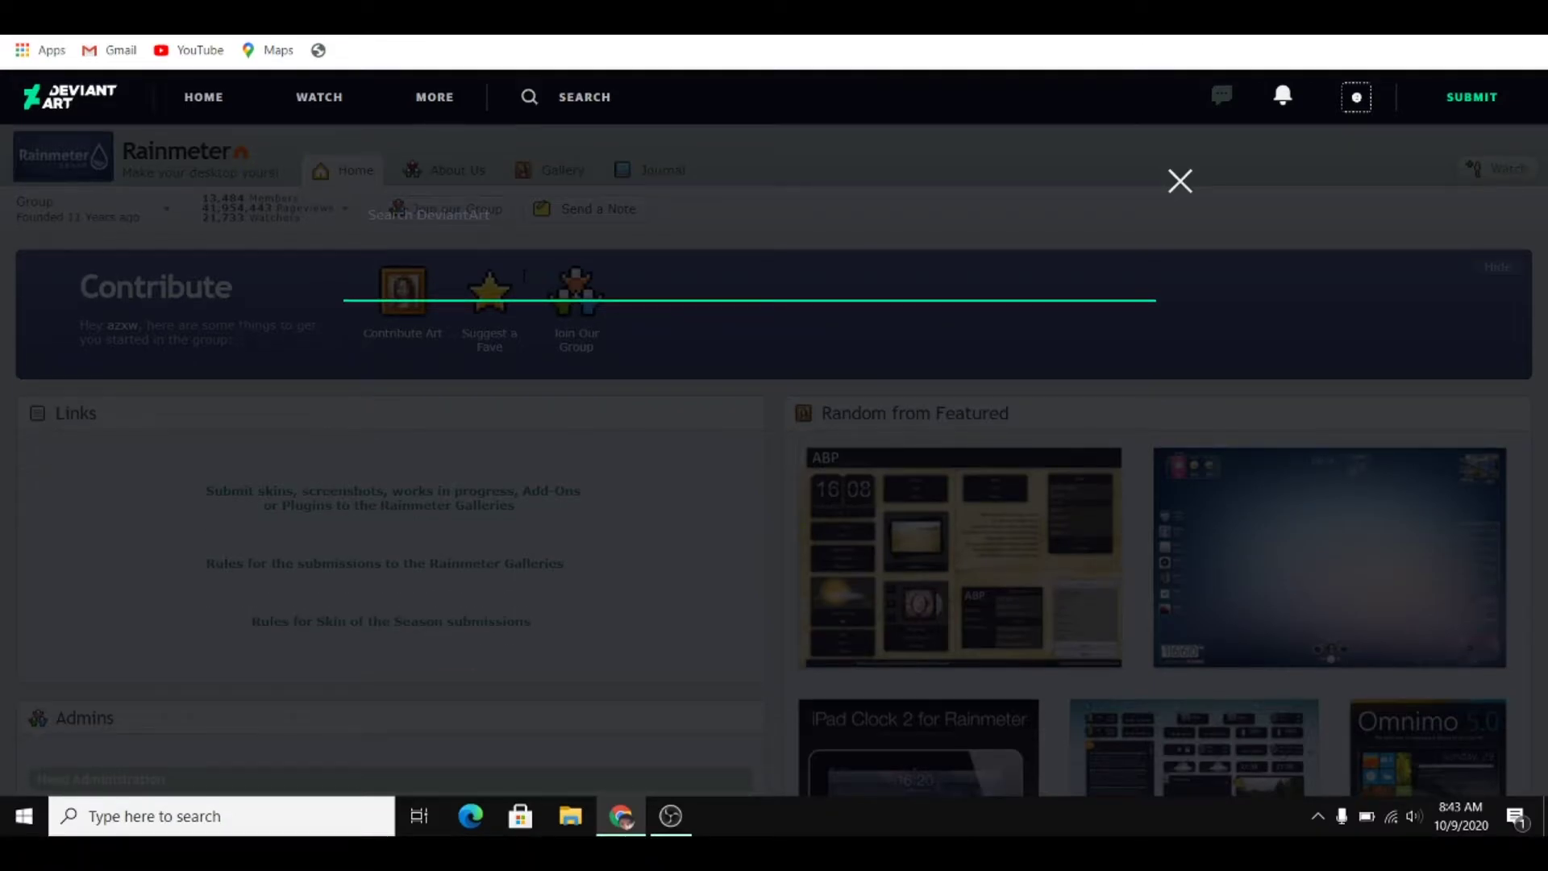
text(jarviss)
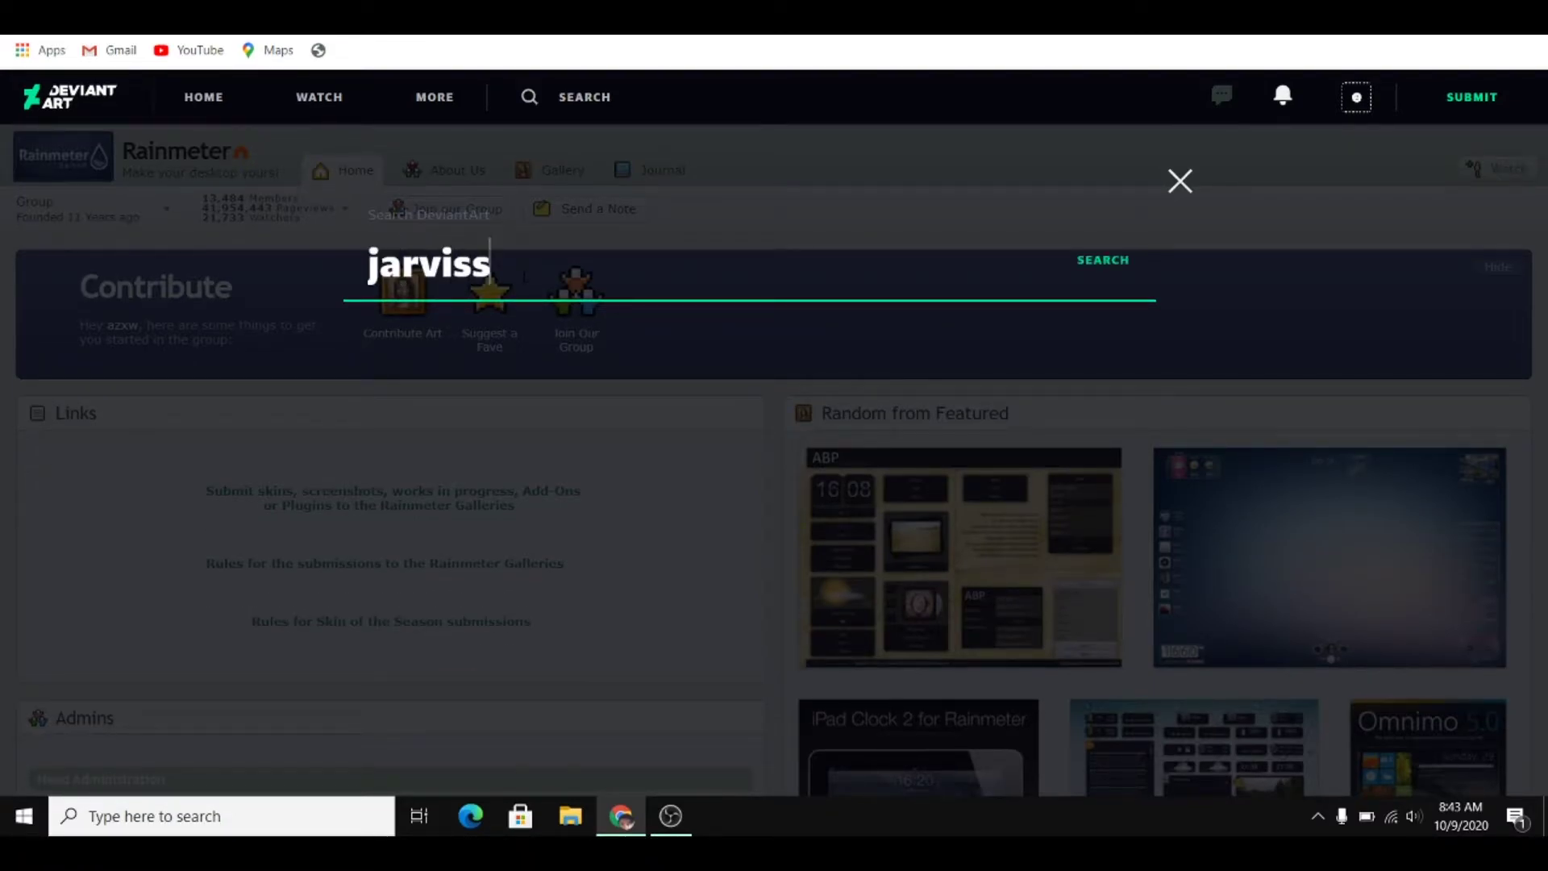
key(BackSpace)
text(theme)
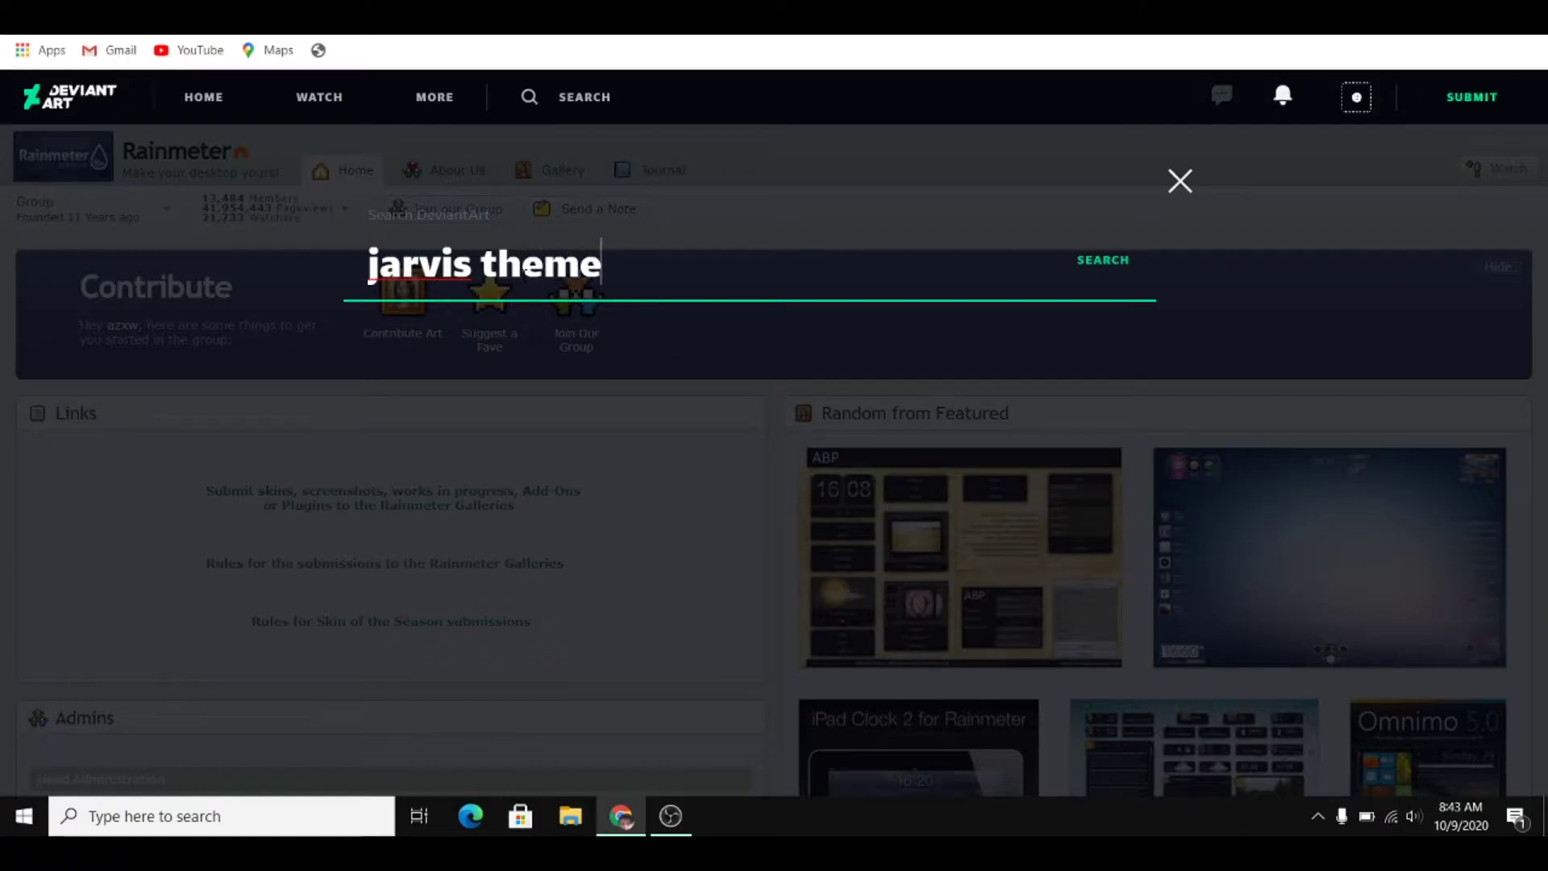
key(Return)
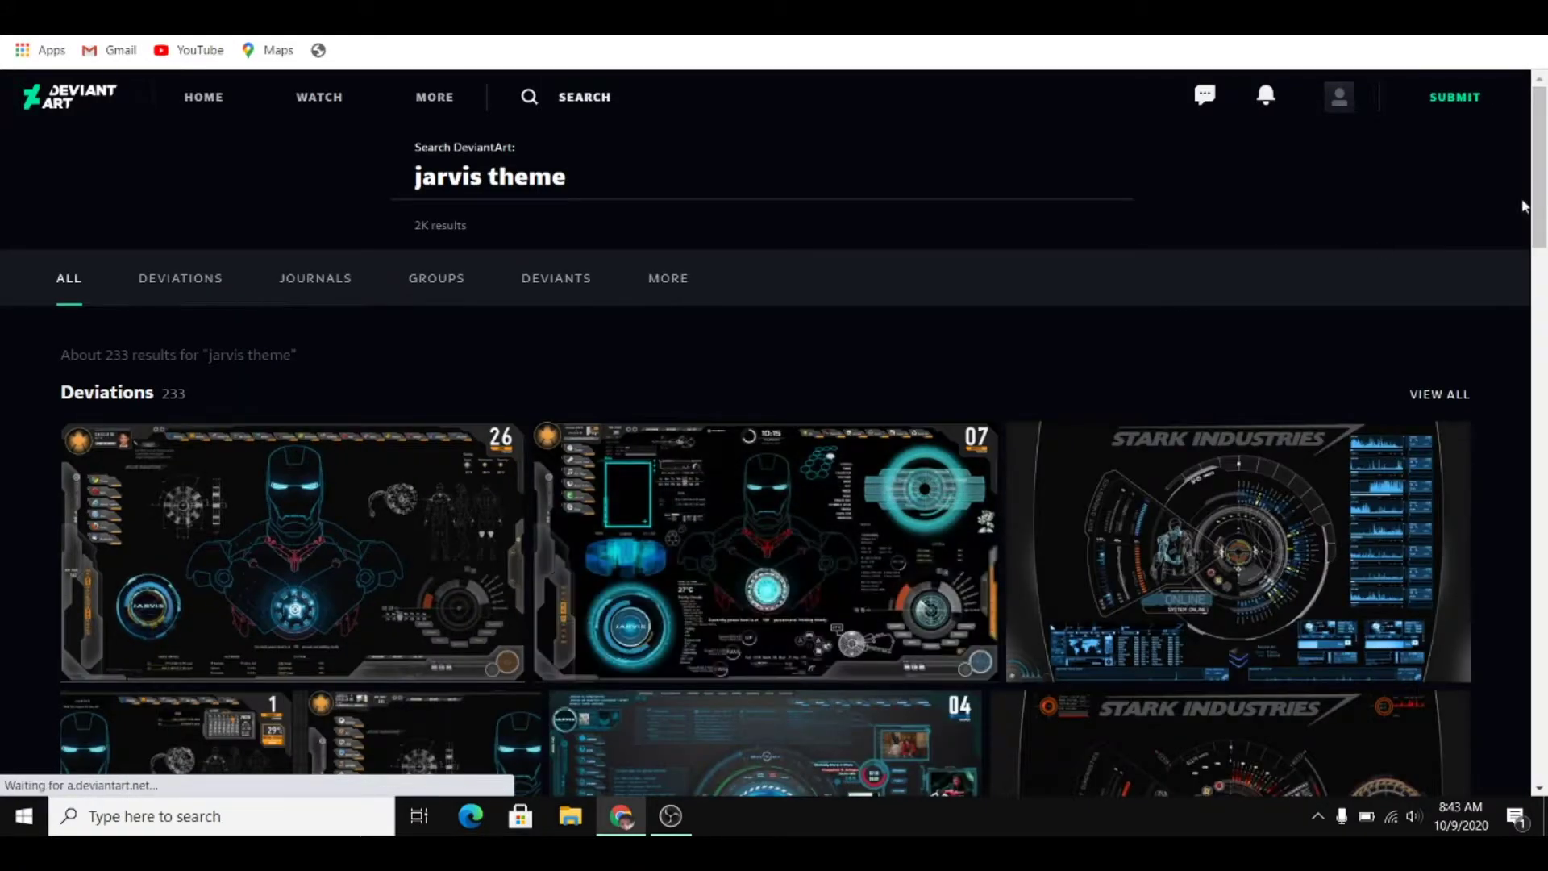
Step: Look through the jarvis theme results in Chrome and select the theme with the glowing blue circular dial
scroll(1444, 232, down, 3)
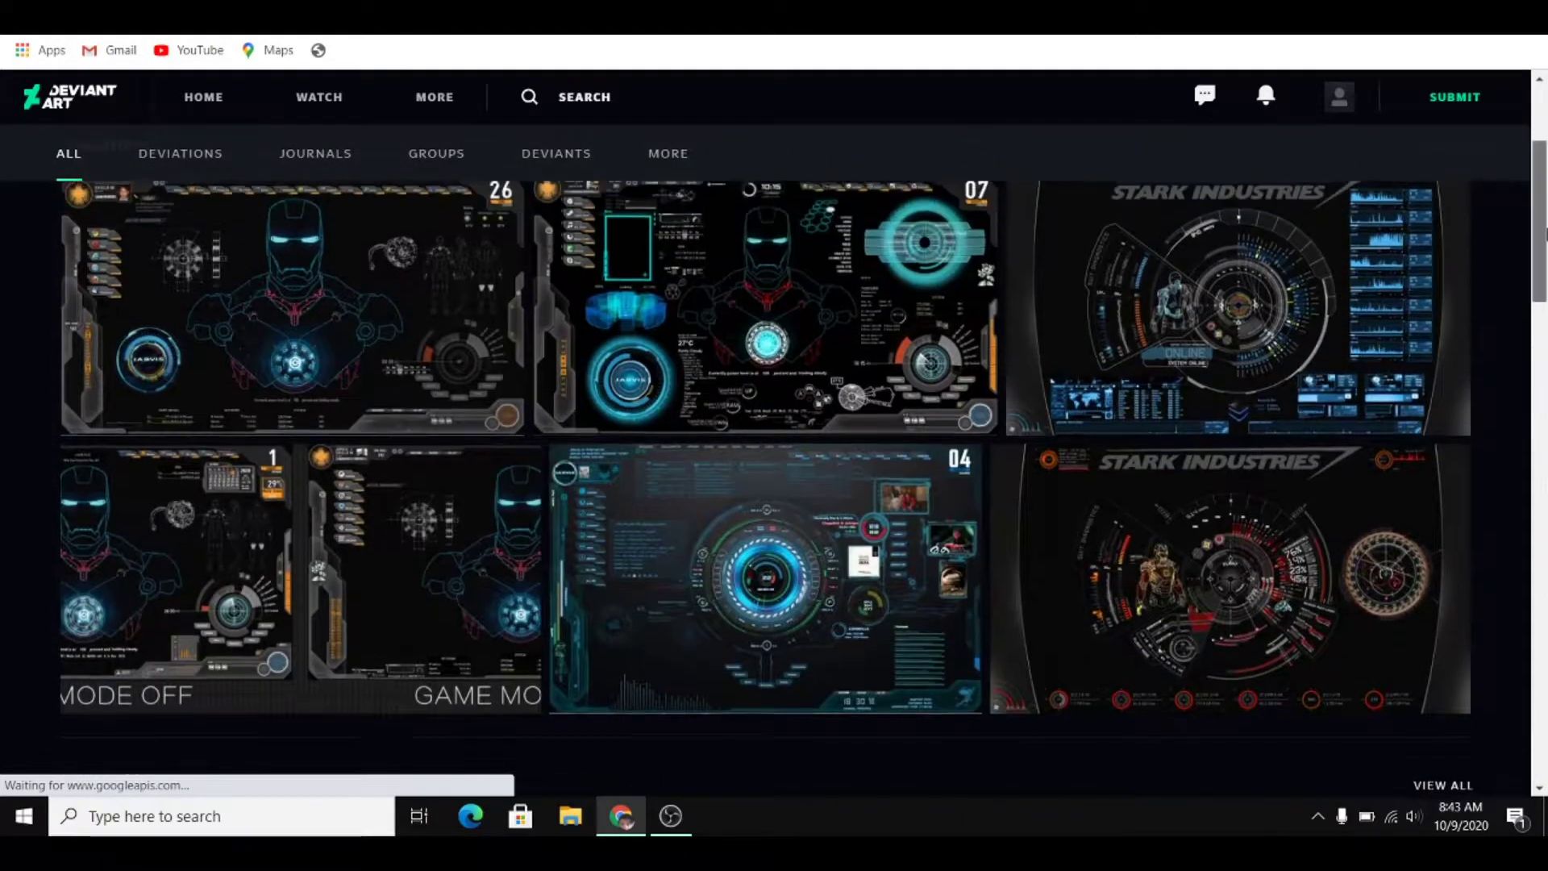
scroll(766, 443, up, 1)
scroll(831, 234, up, 1)
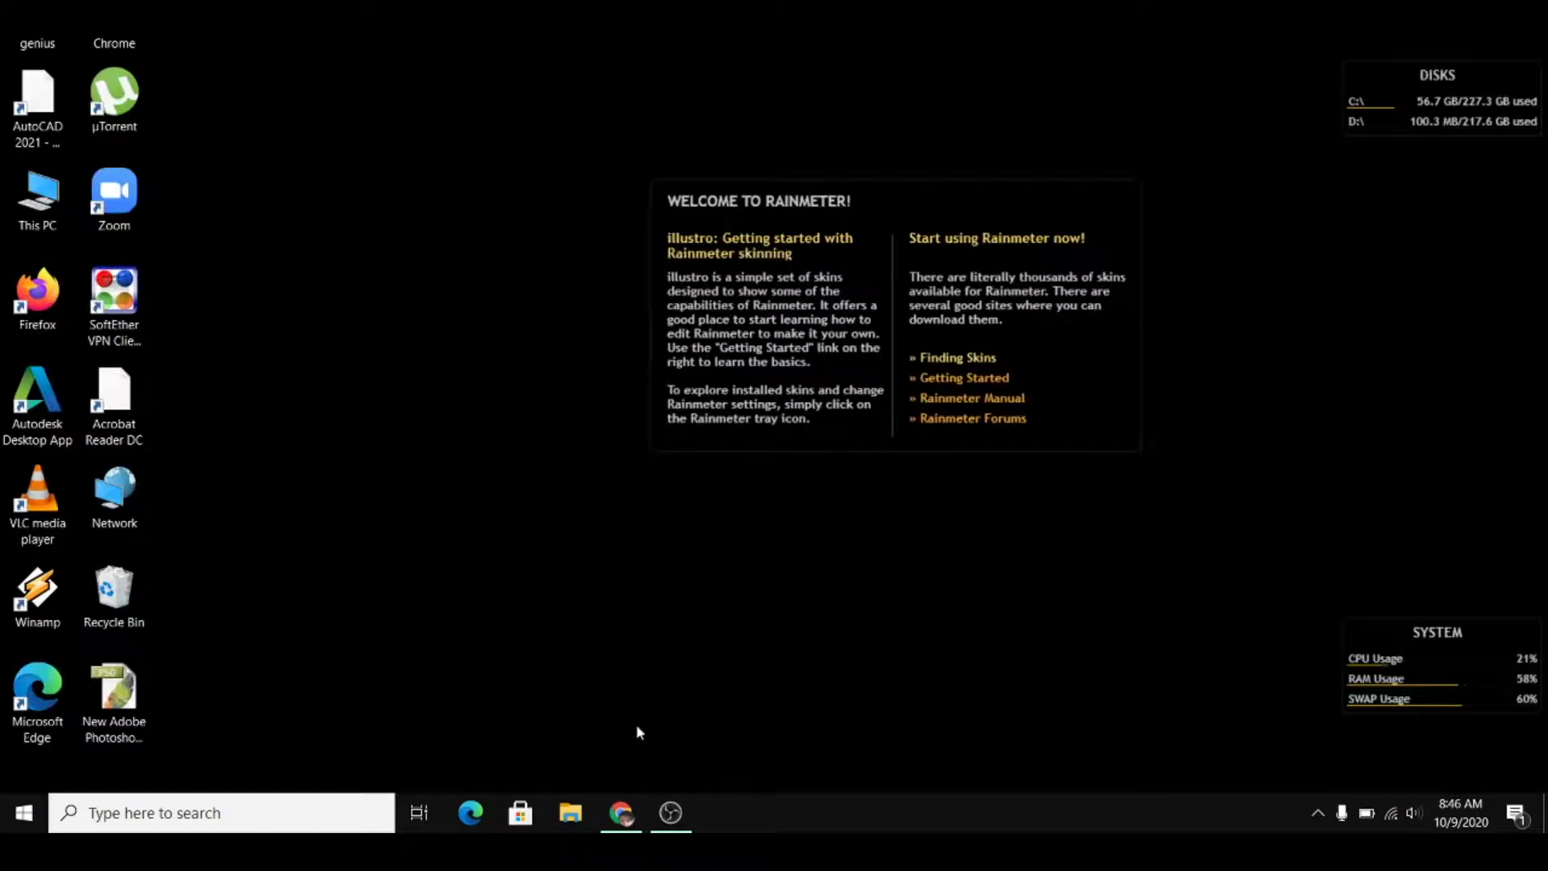
click(621, 813)
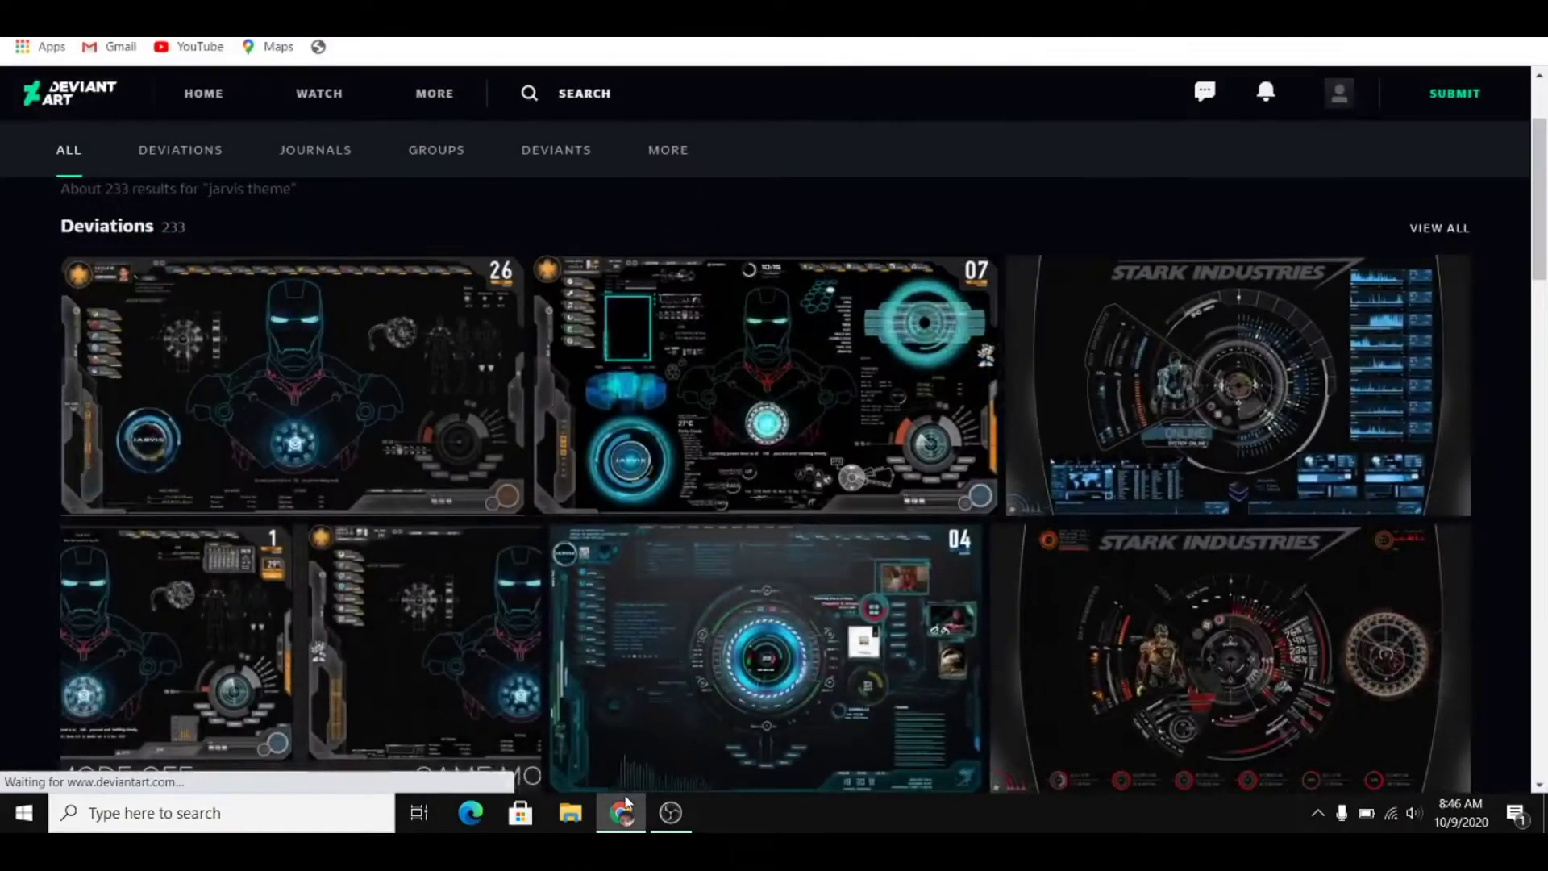
click(795, 629)
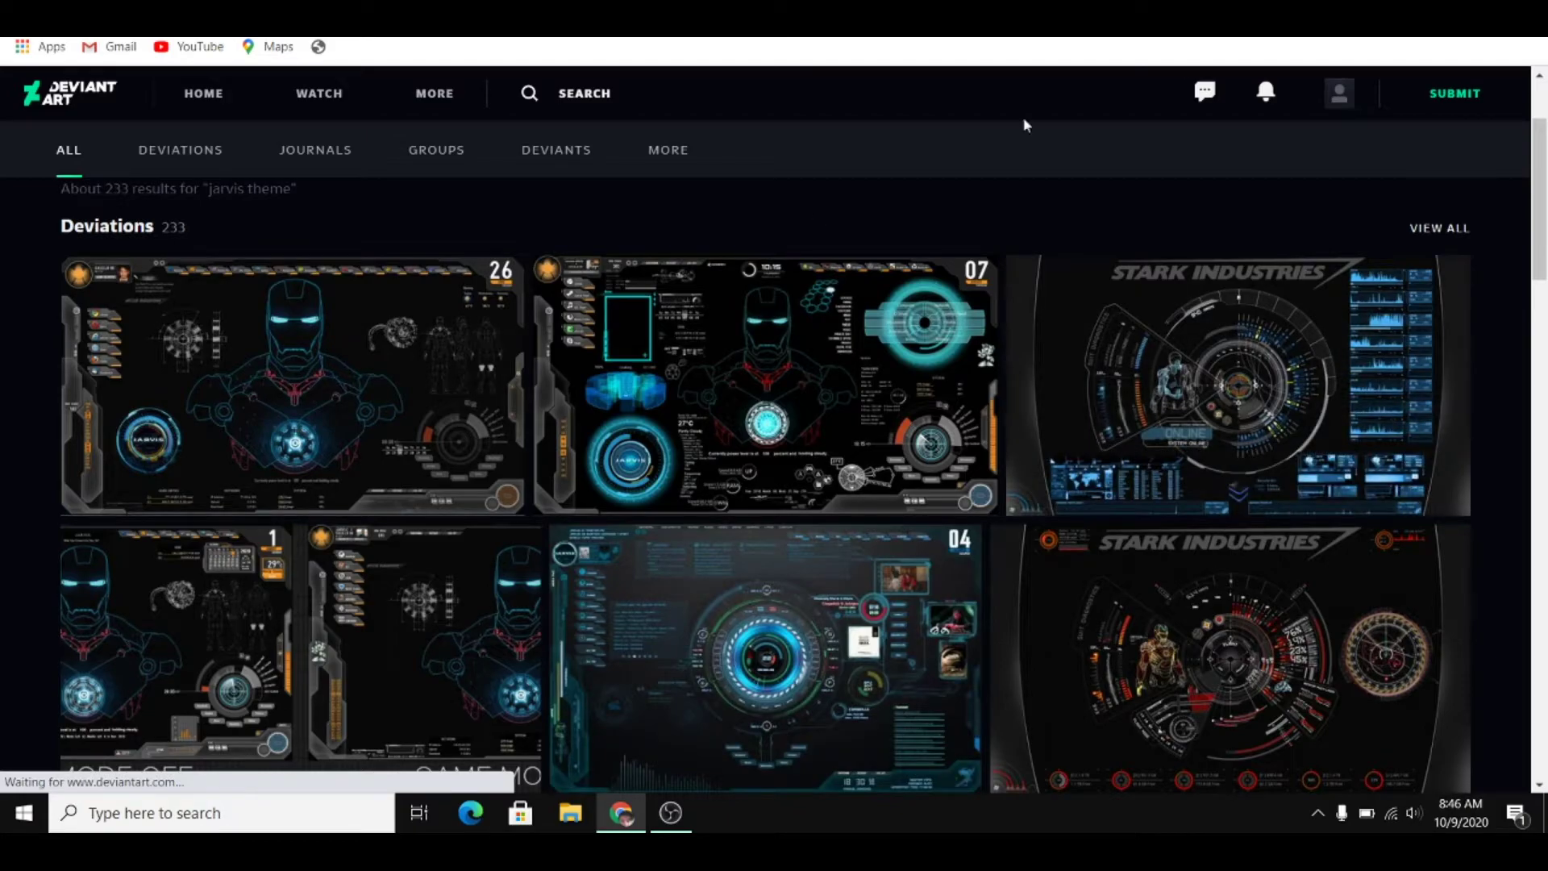
Step: Minimize the browser and unload the illustro Welcome, Disk, Clock and Google search skins from the desktop
click(1433, 8)
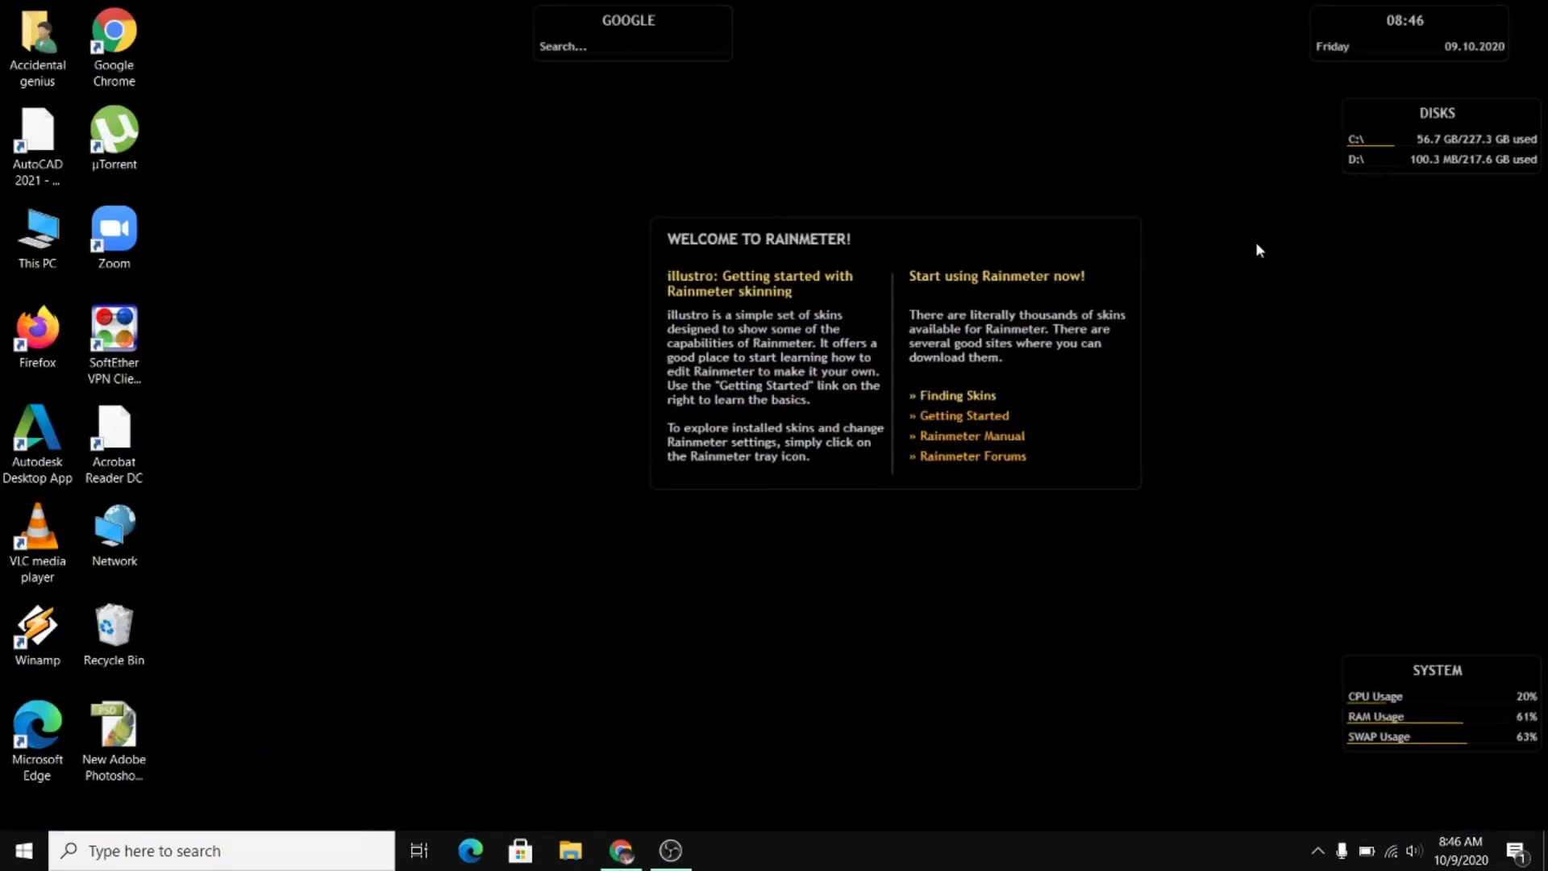
right_click(974, 286)
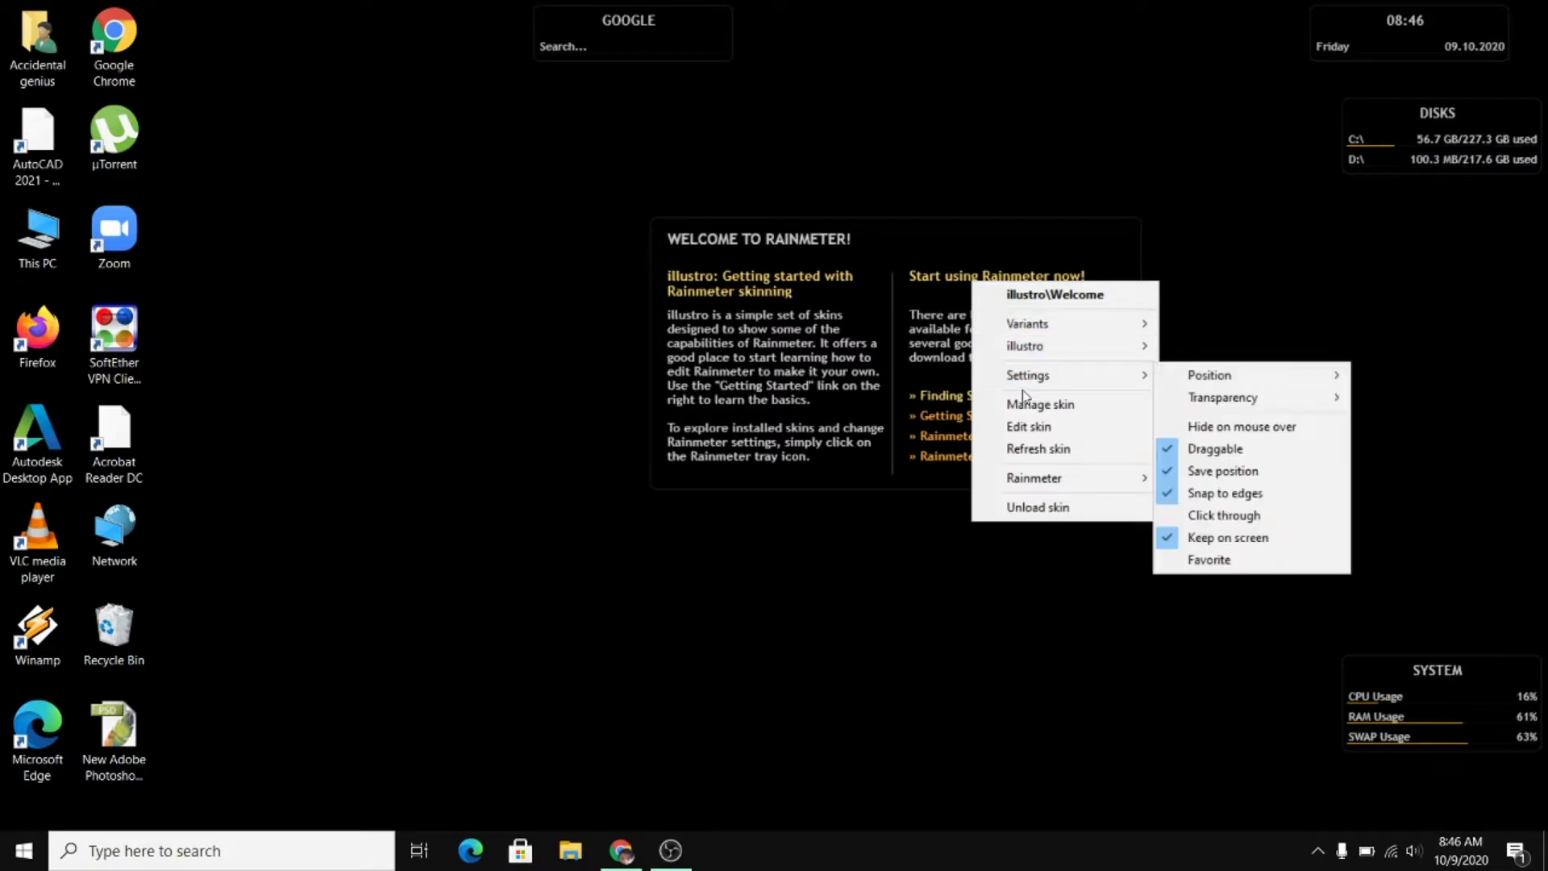
click(1029, 506)
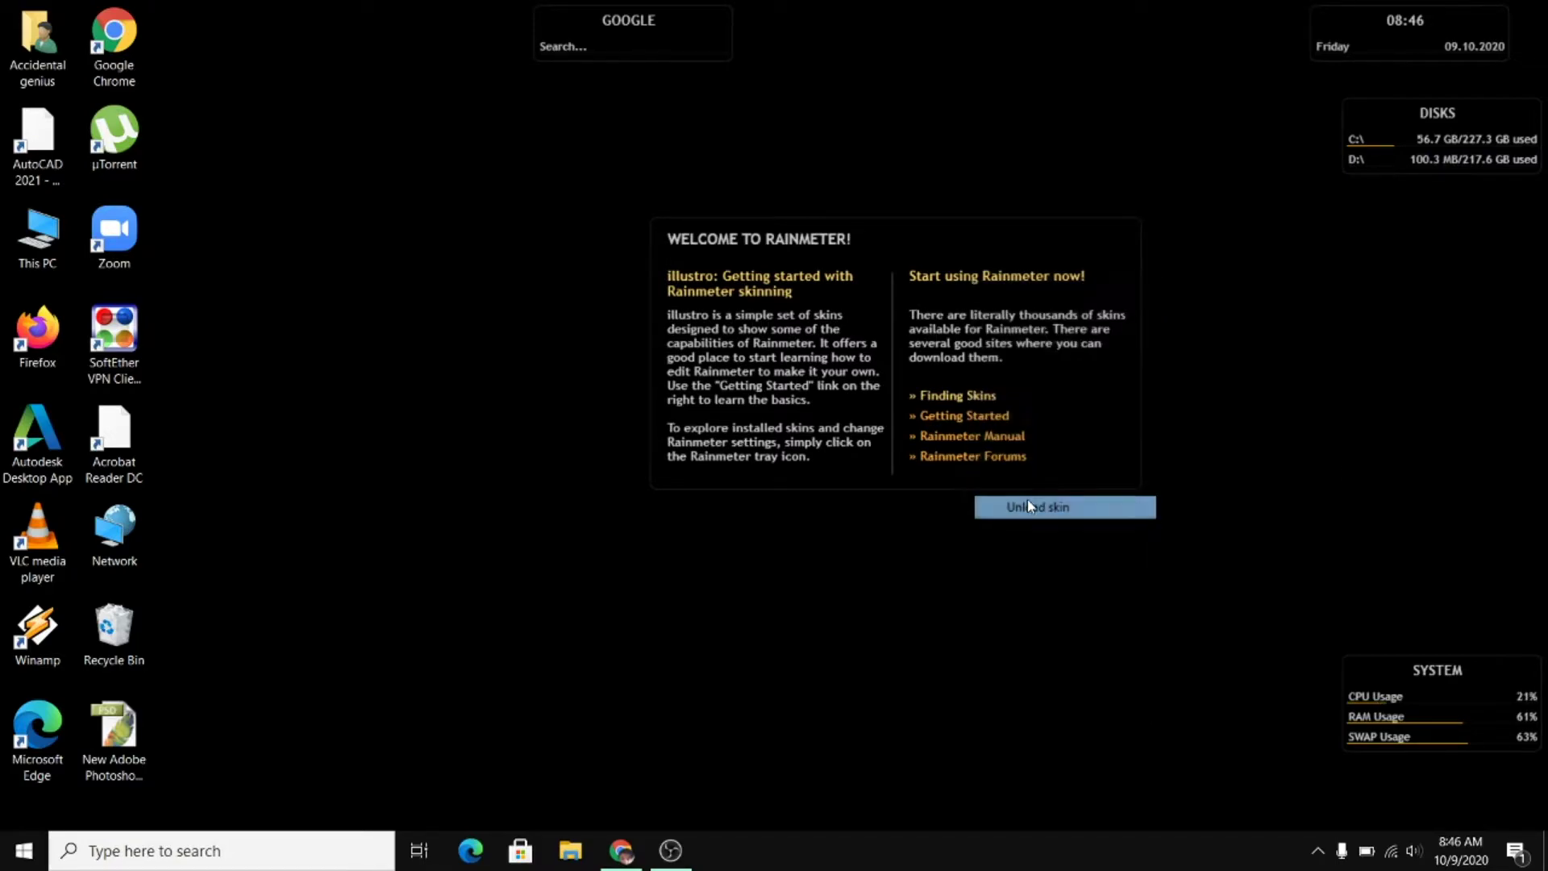
right_click(1455, 157)
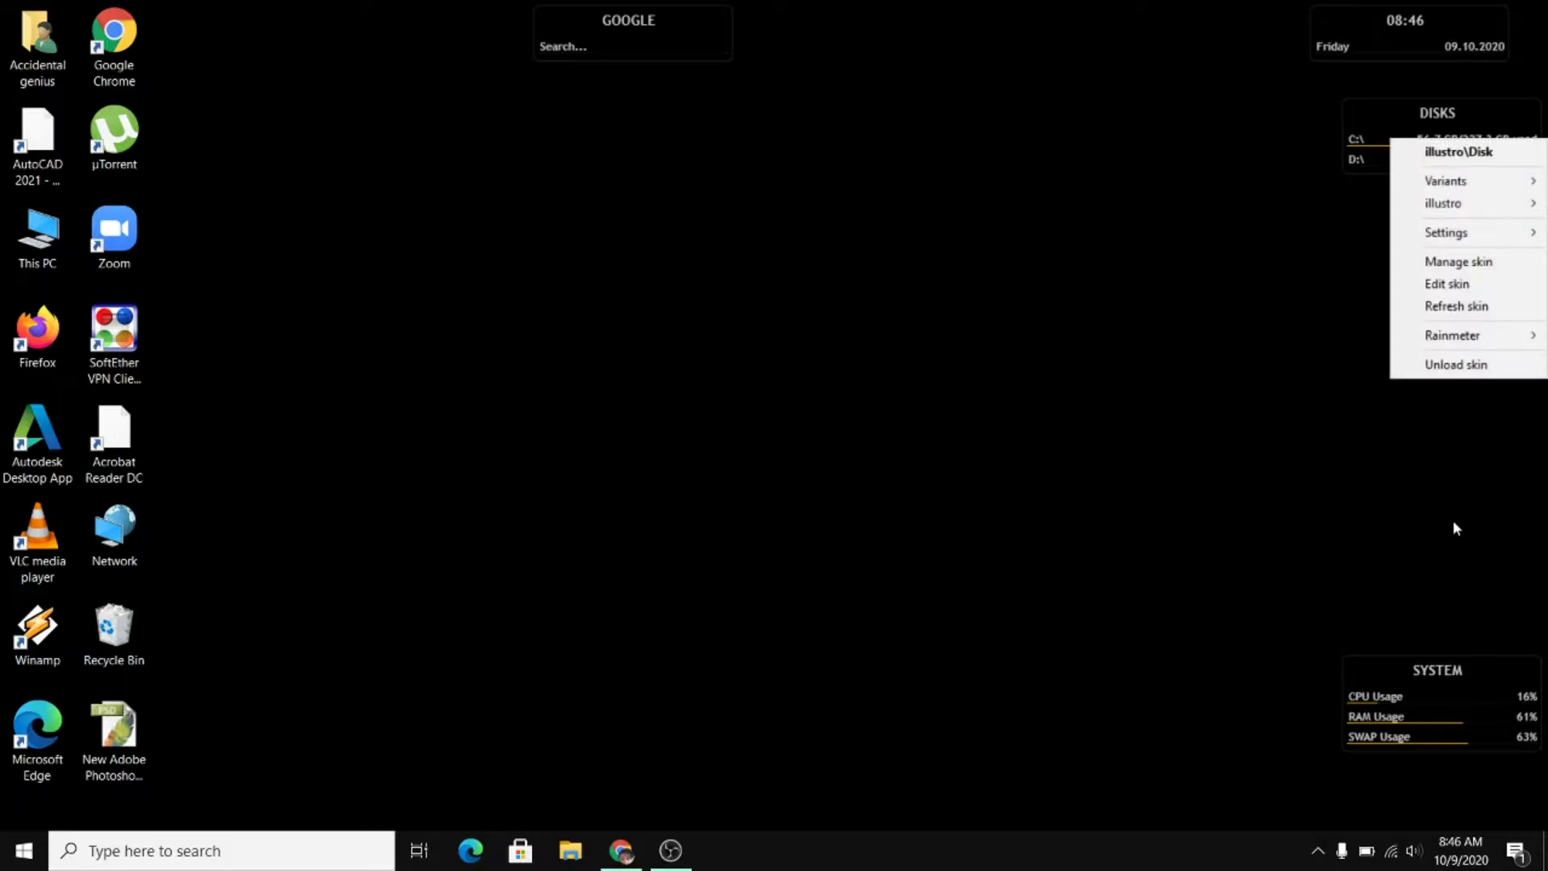
click(1444, 364)
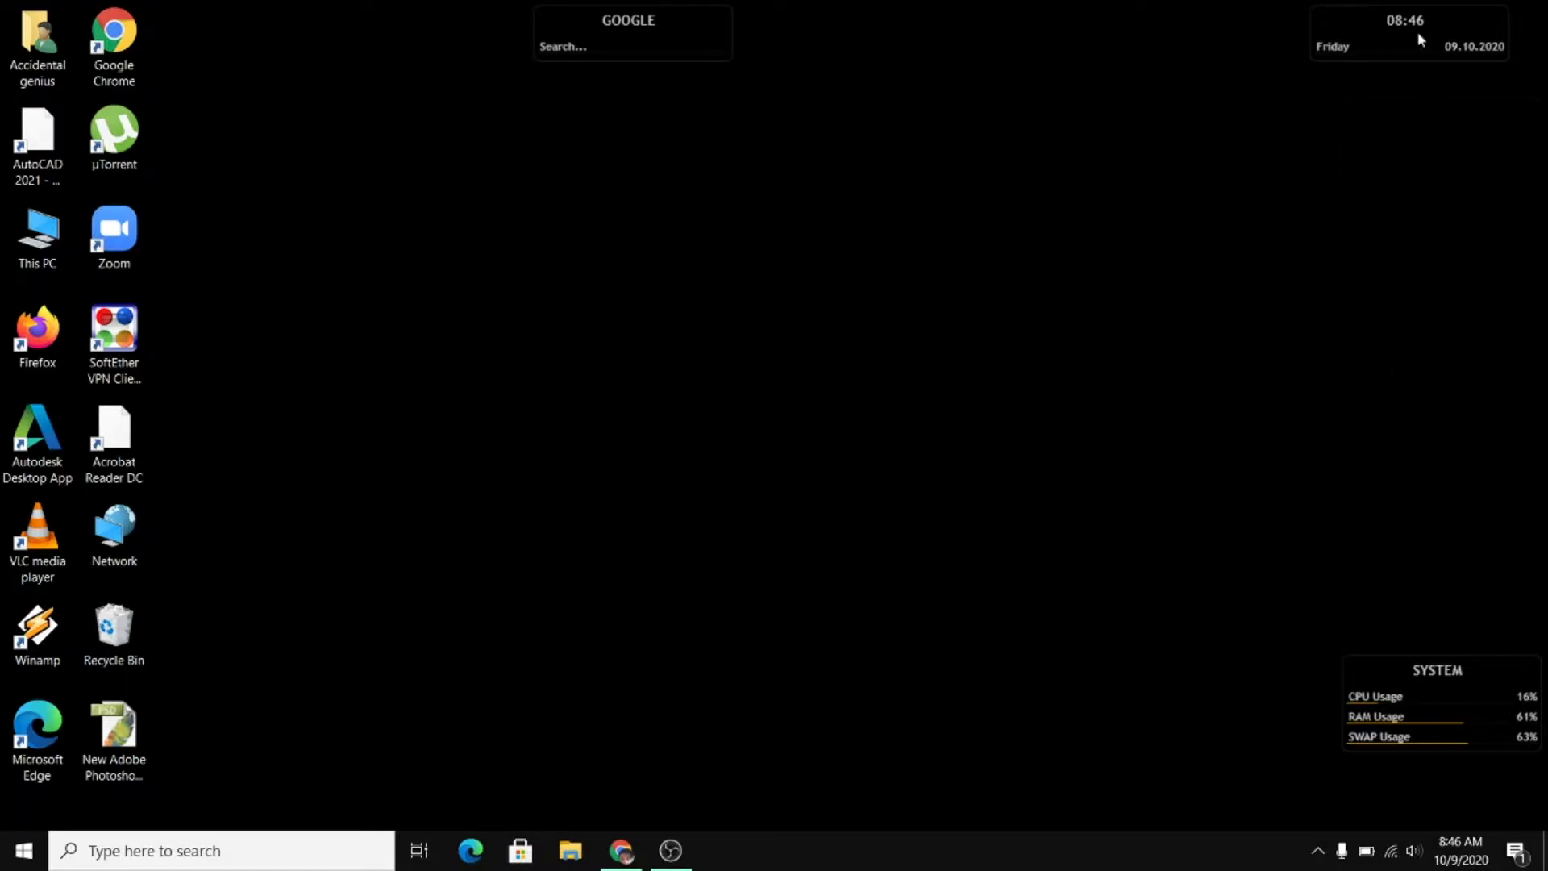
right_click(1419, 38)
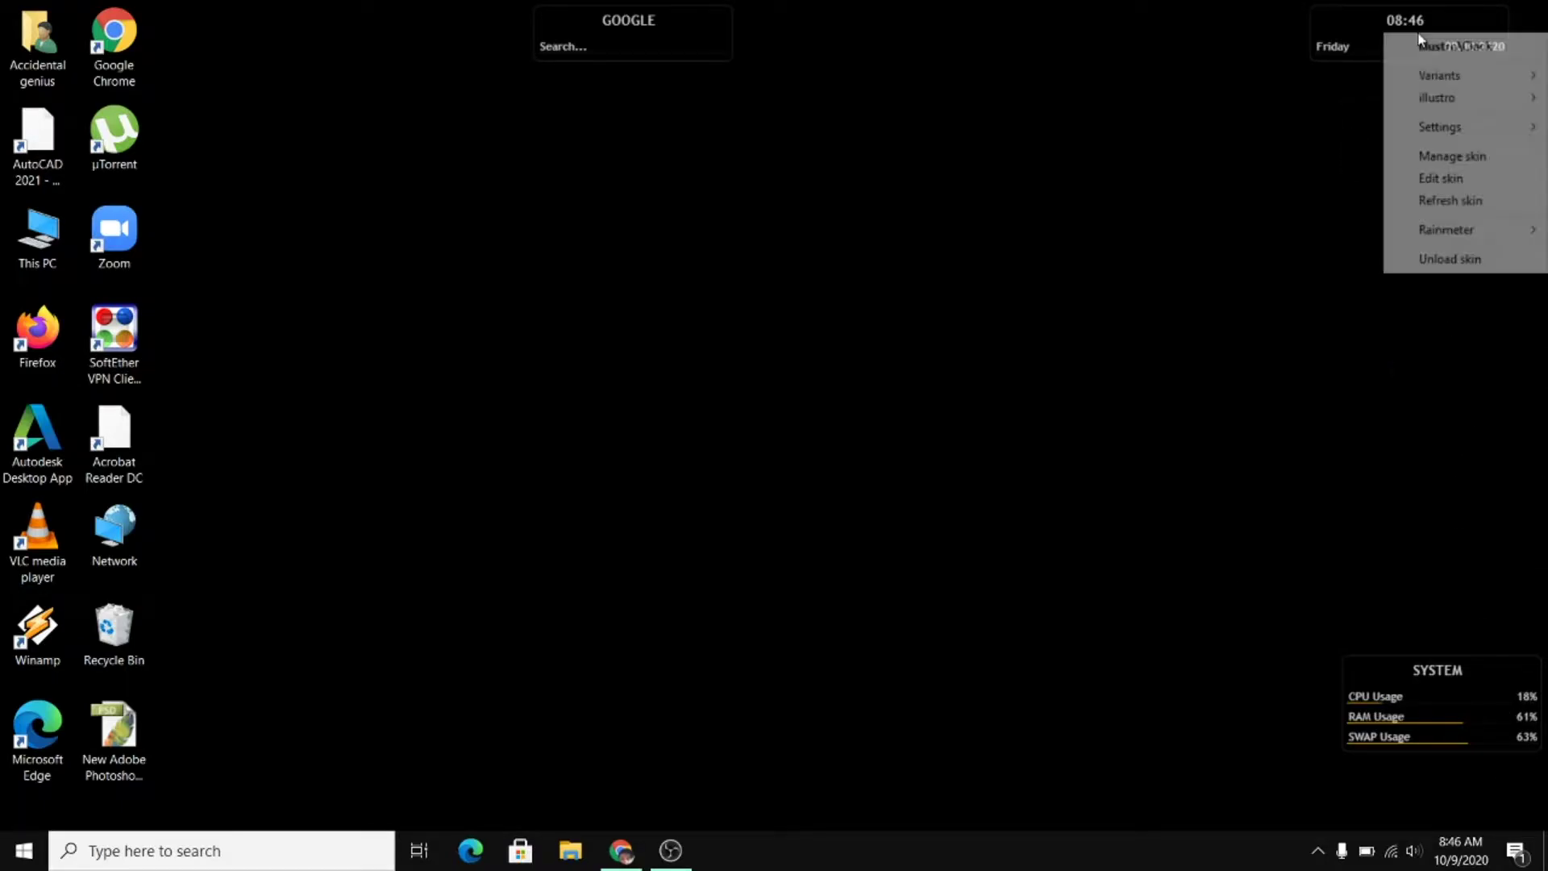
click(1438, 268)
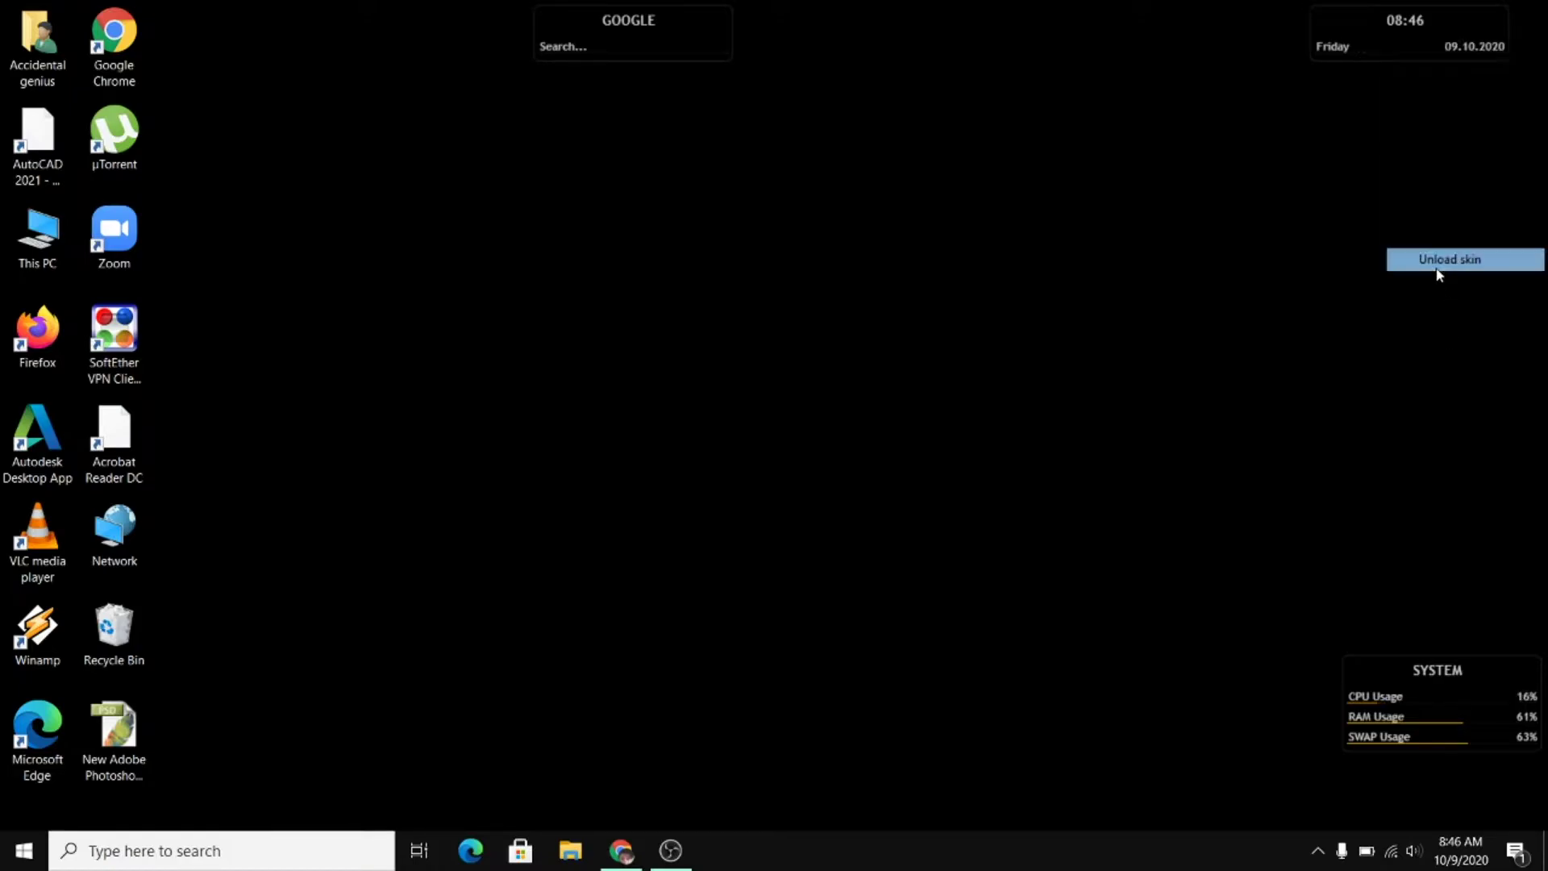
right_click(612, 30)
click(722, 263)
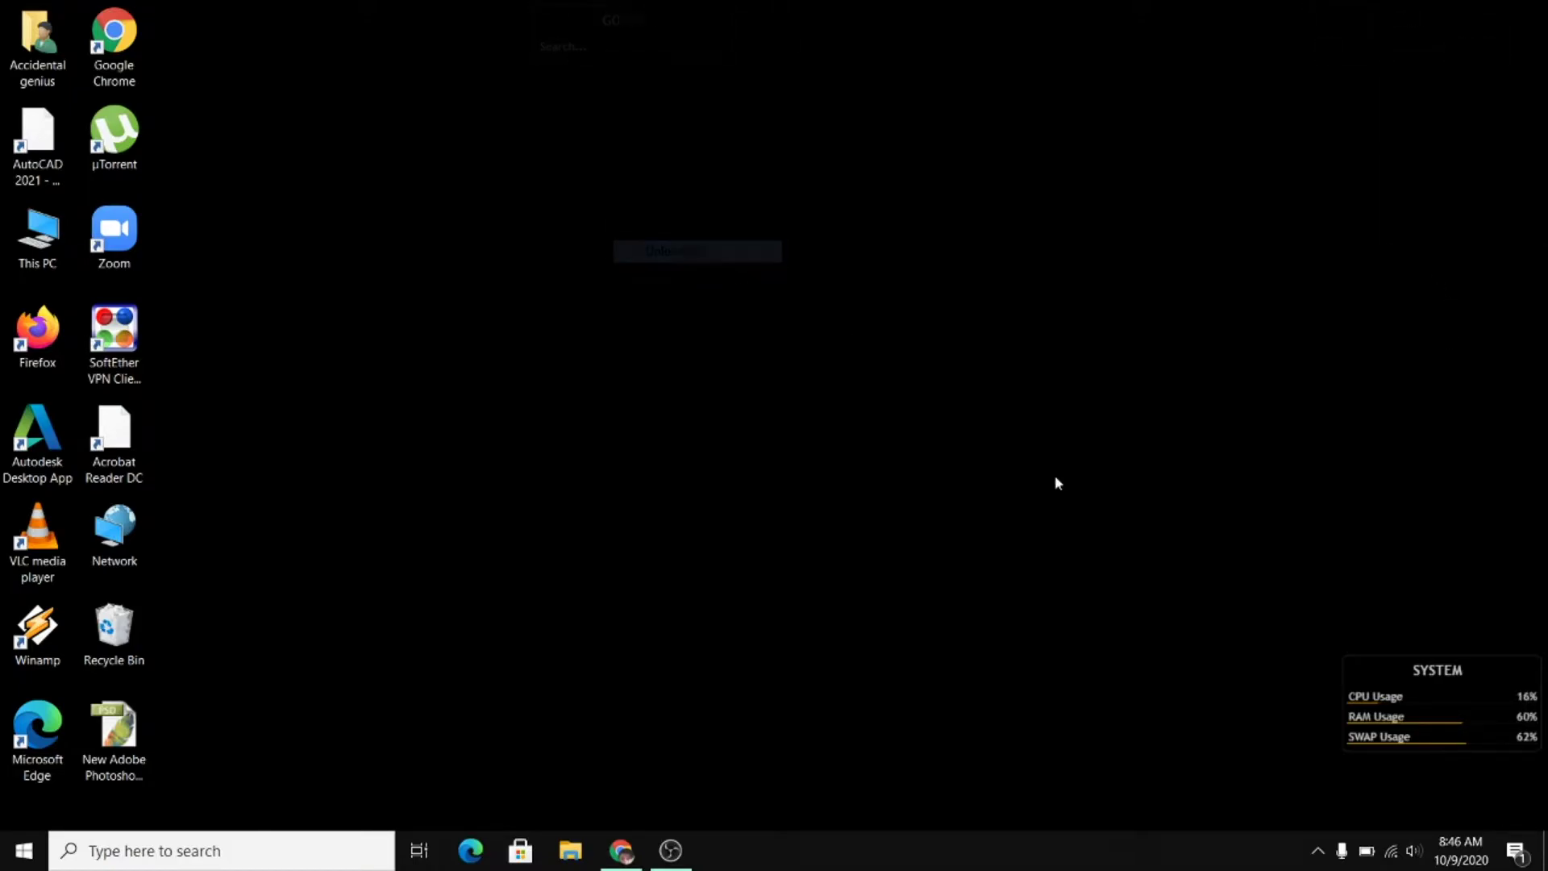
Step: Unload the illustro System skin from the desktop
right_click(1411, 692)
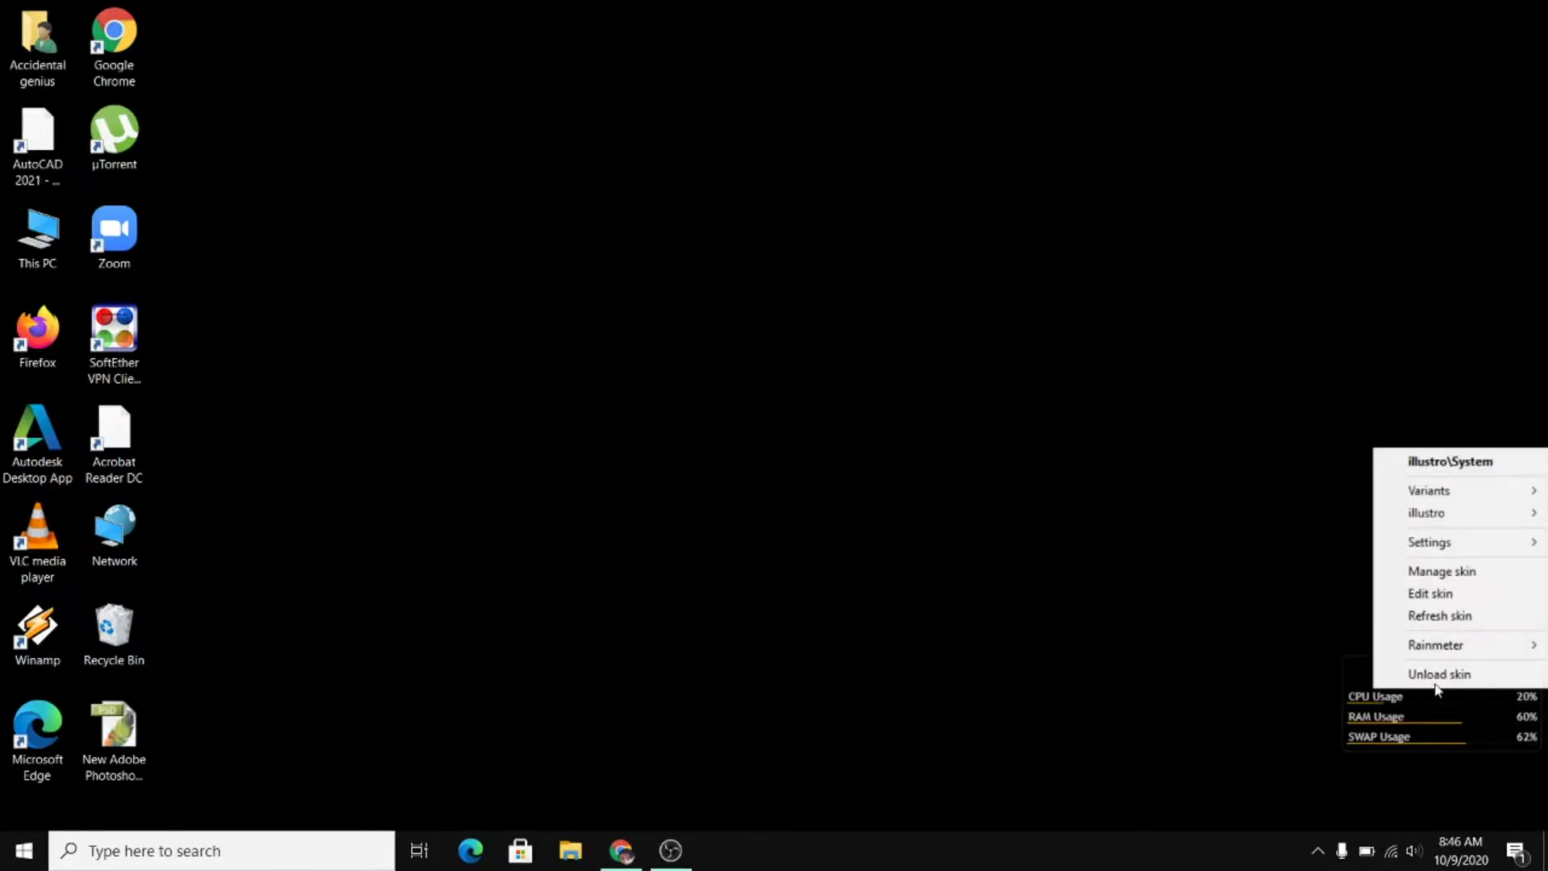
click(1436, 677)
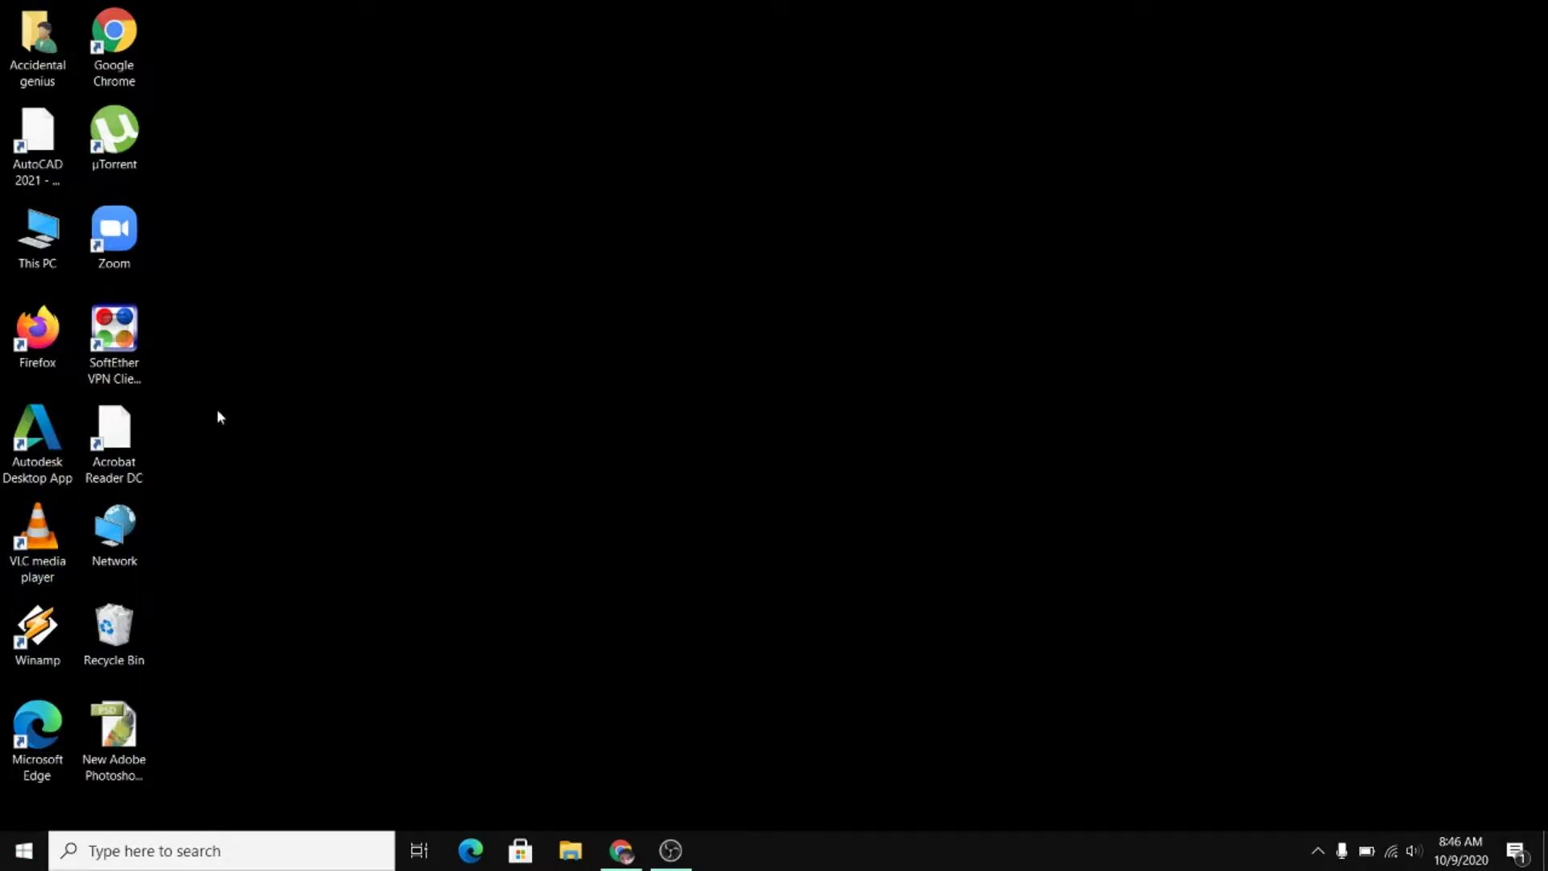
Step: Hide the Computer, User's Files, Recycle Bin and Network icons through the Windows desktop icon settings, and minimize Settings
right_click(636, 203)
click(726, 453)
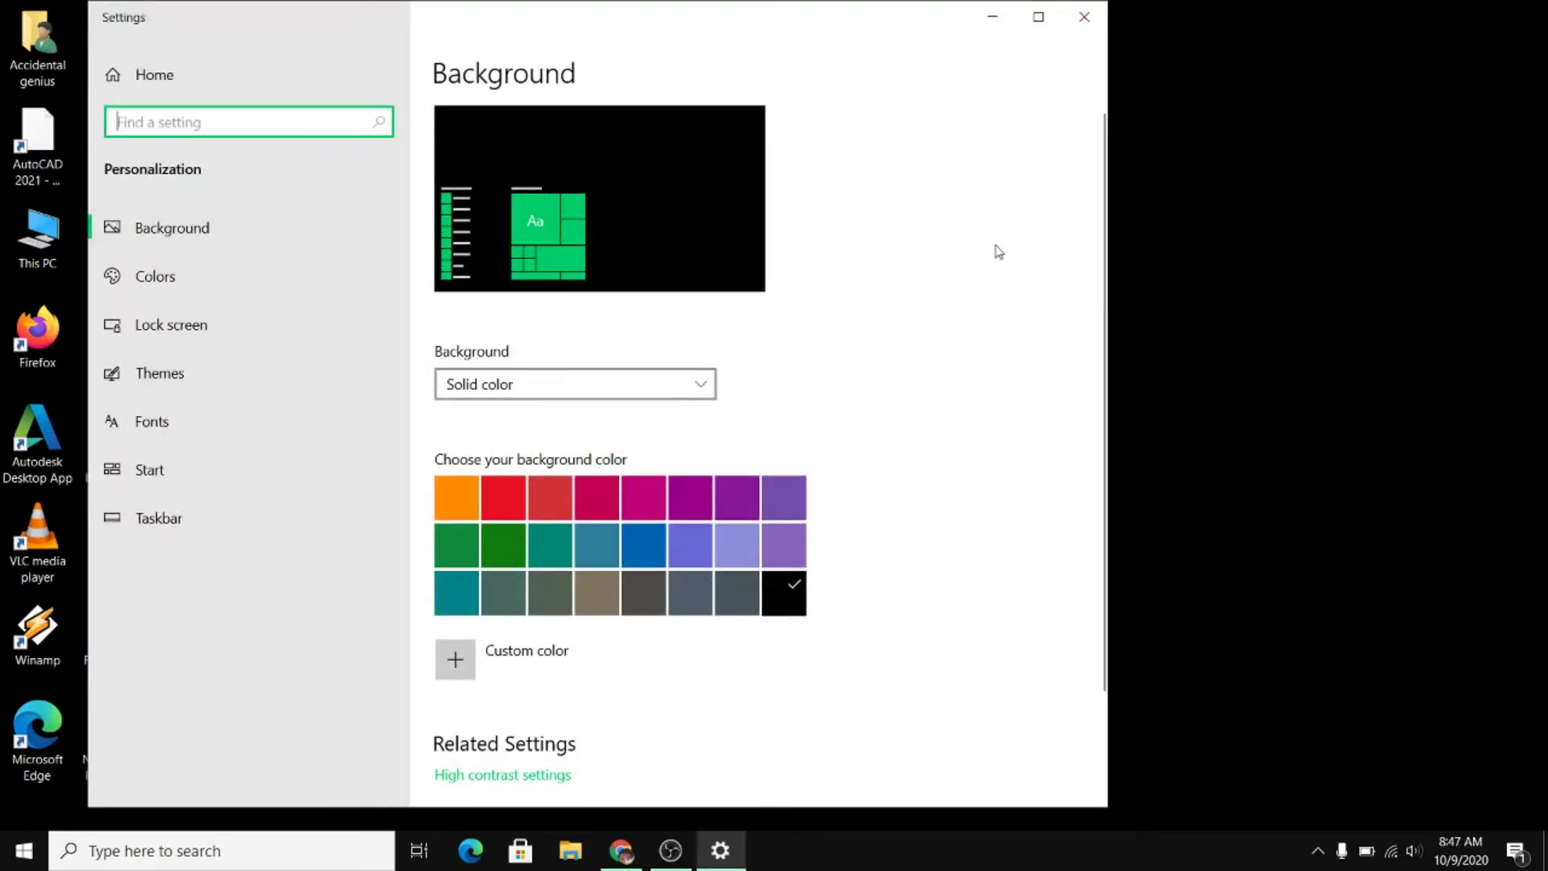
click(236, 373)
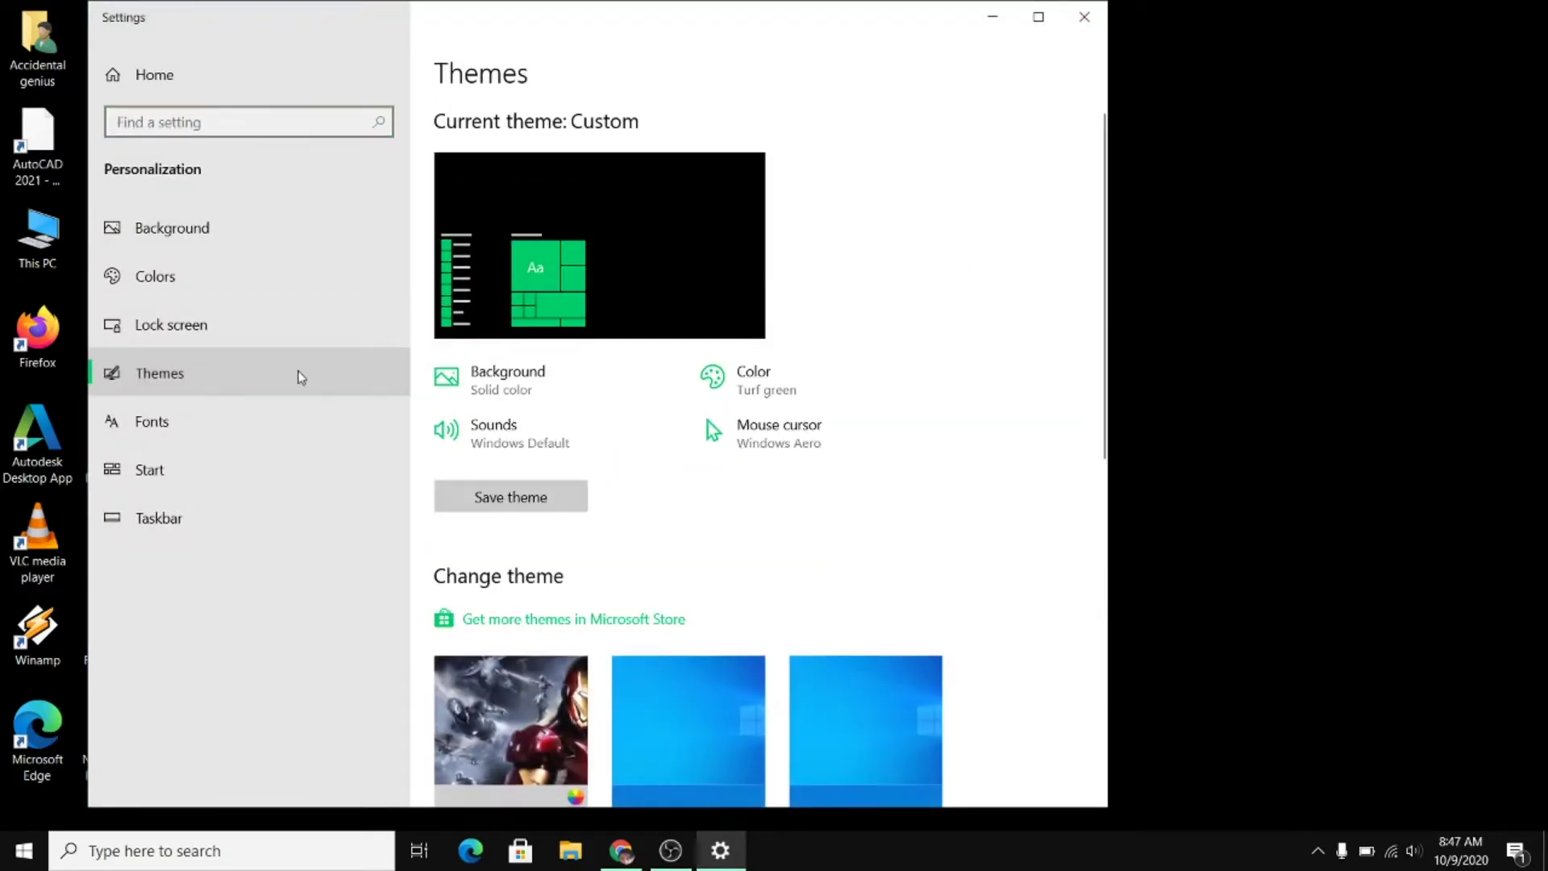
drag(1101, 275, 1100, 615)
click(505, 598)
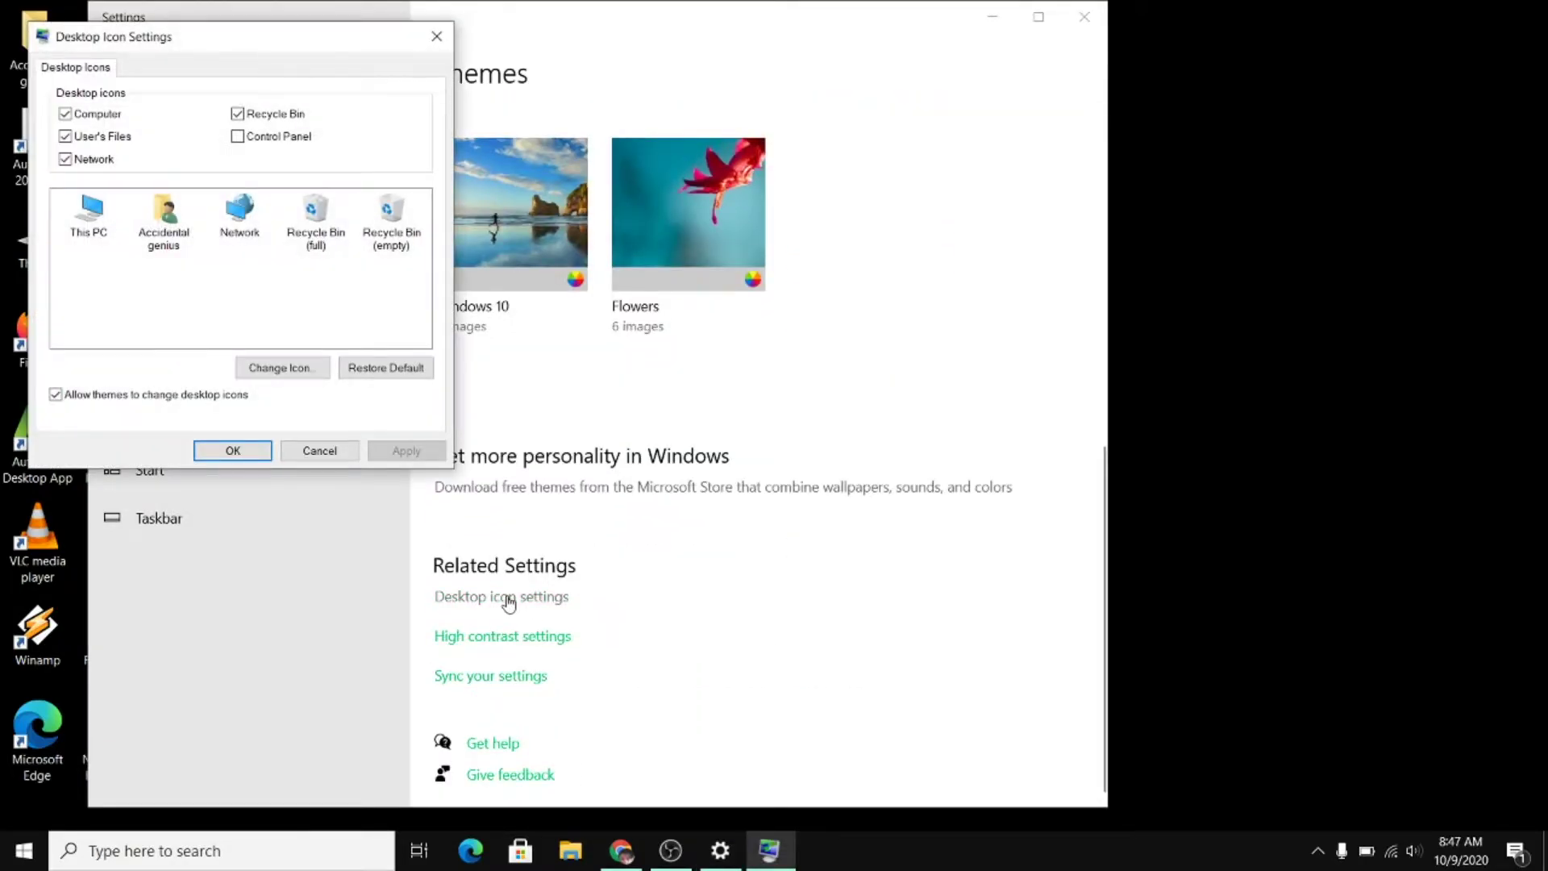
click(66, 120)
click(65, 136)
click(237, 115)
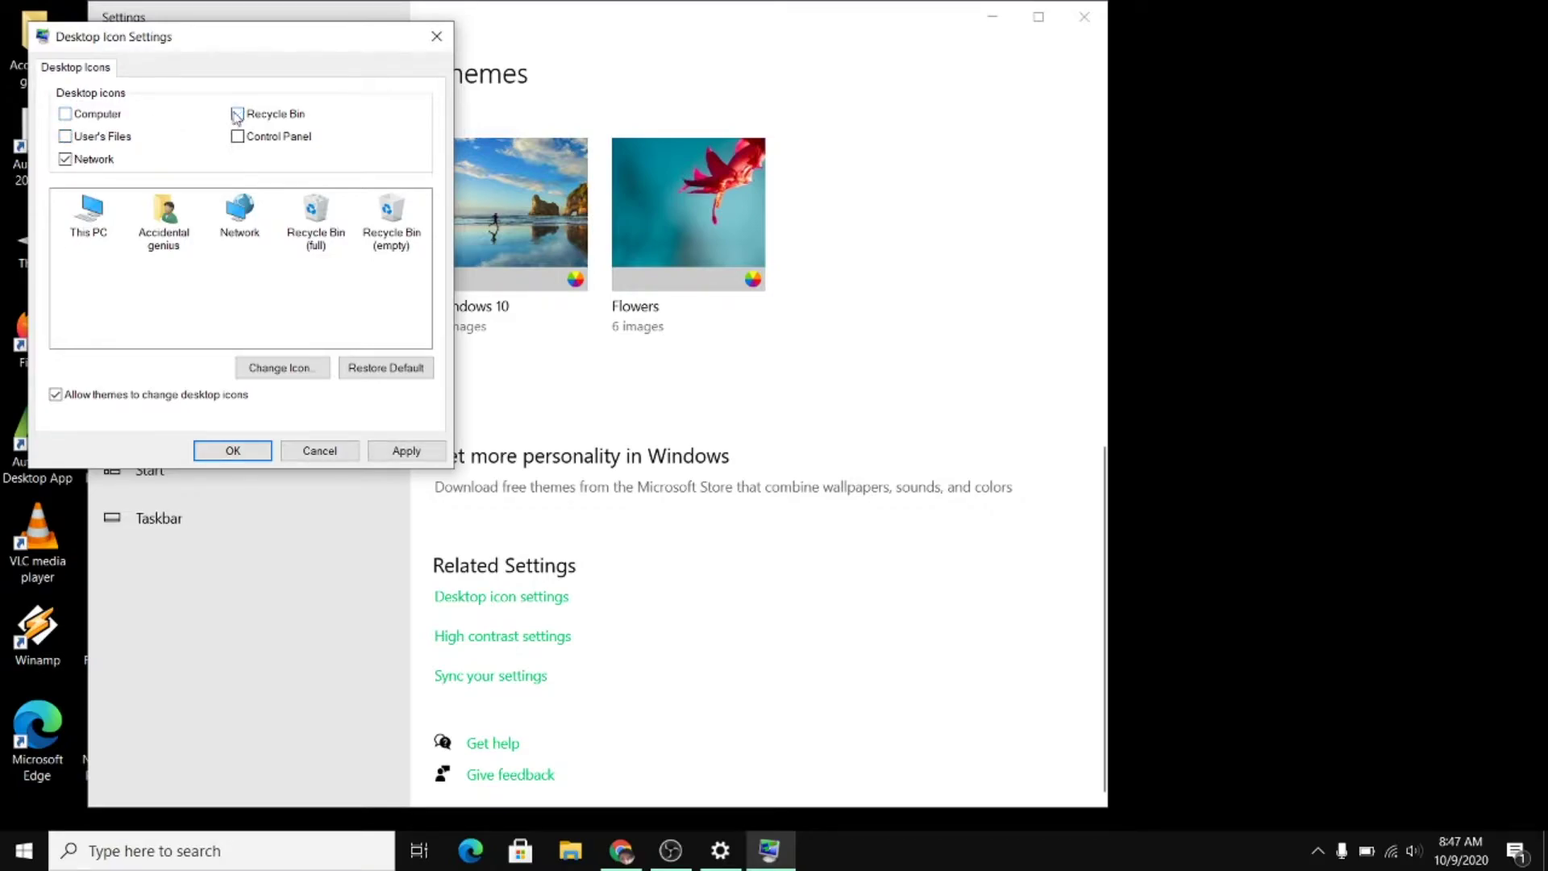
click(65, 159)
click(411, 451)
click(437, 36)
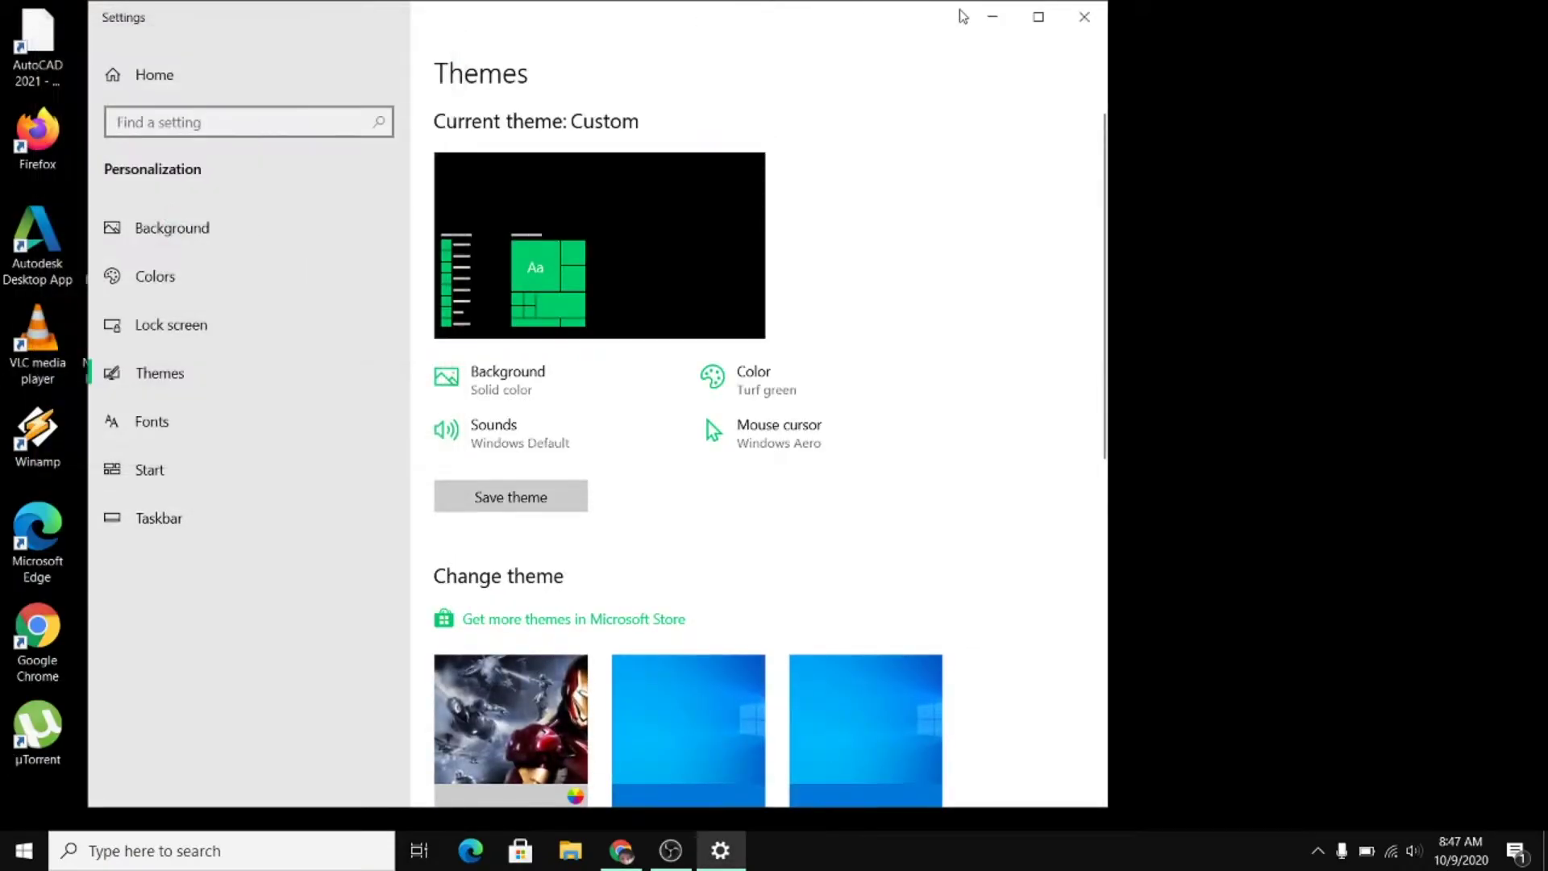
click(994, 19)
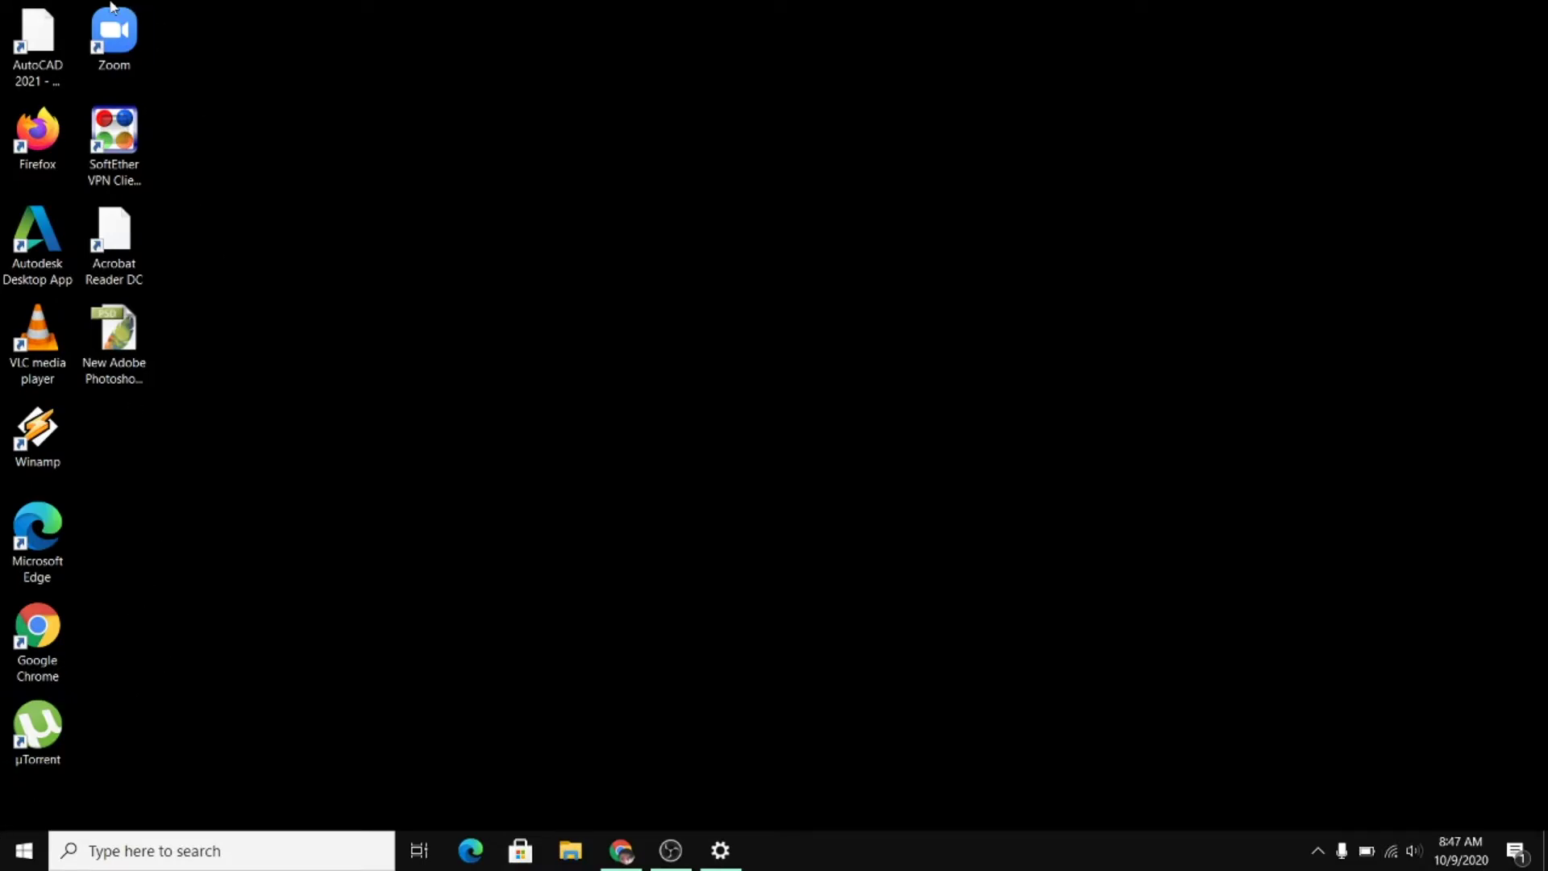
Step: Delete the AutoCAD 2021 shortcut from the desktop
click(58, 60)
right_click(58, 60)
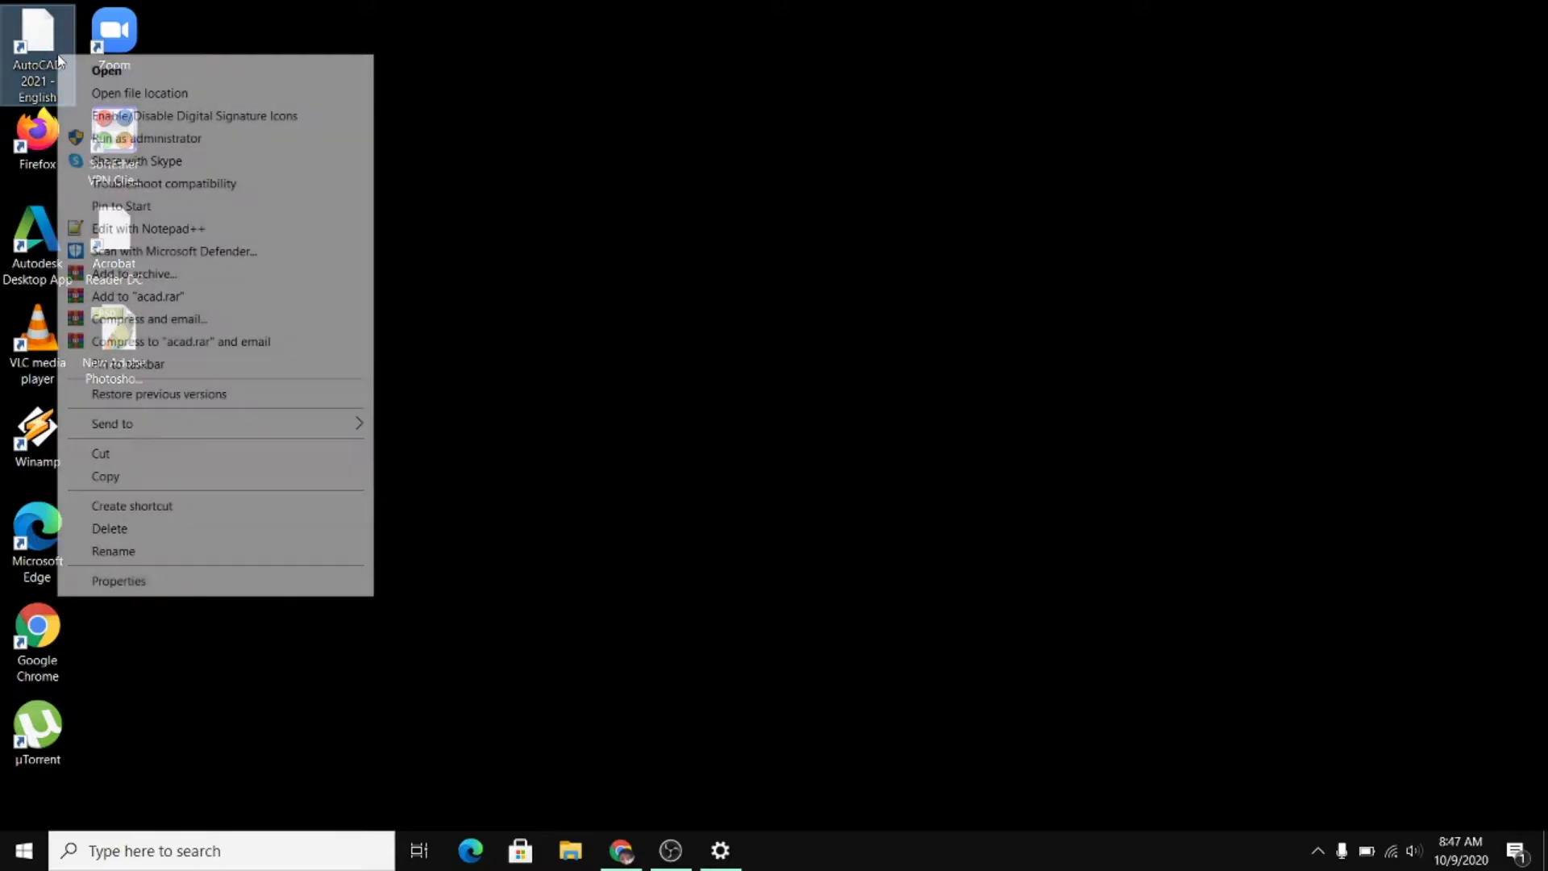
click(140, 528)
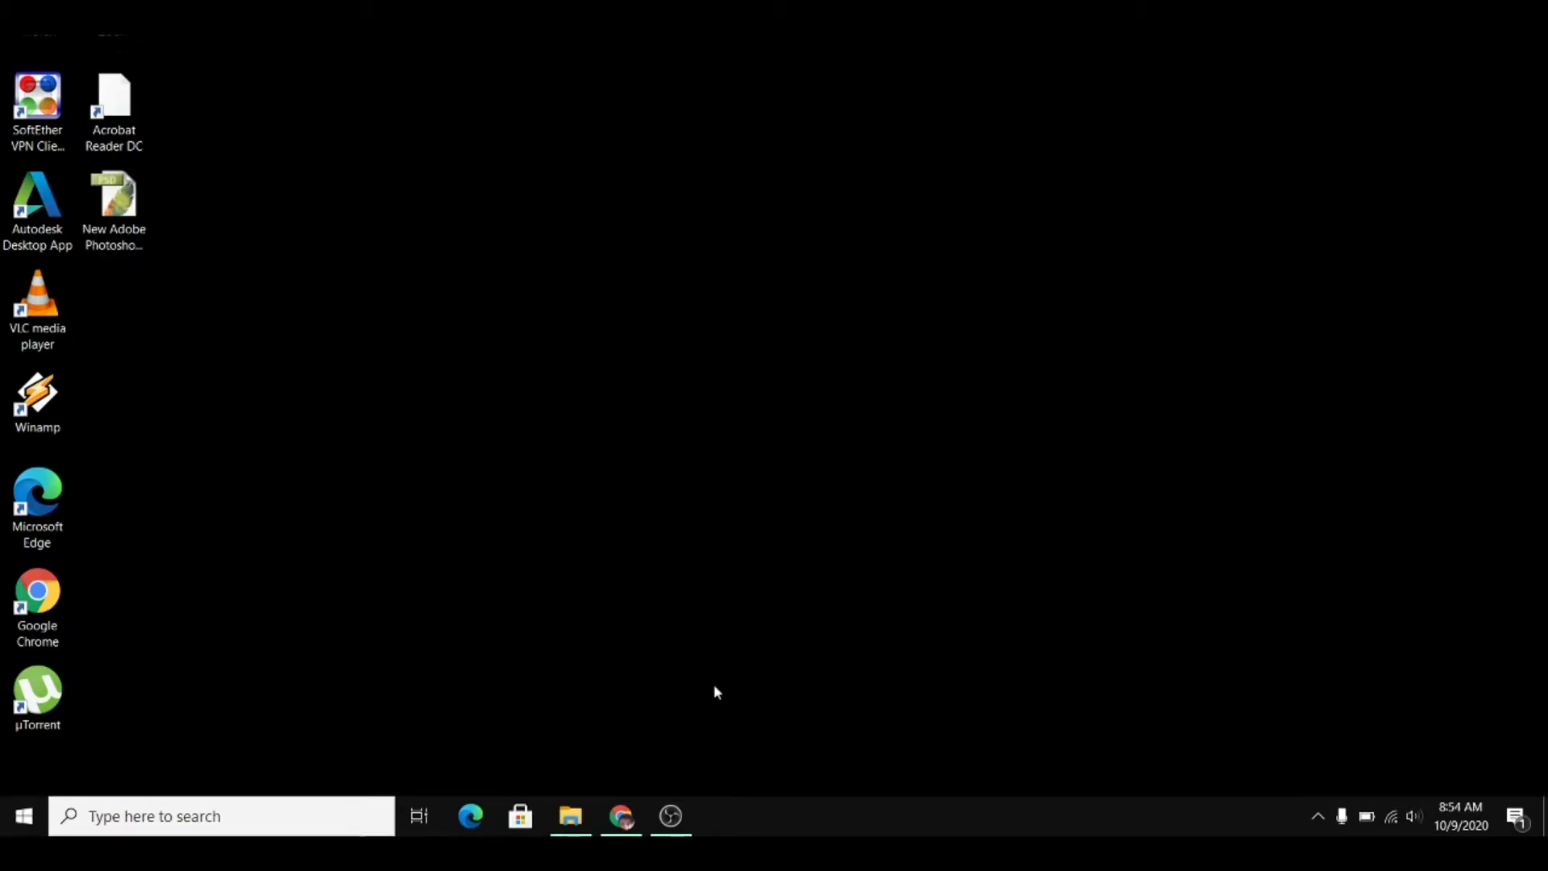
Step: Return to Chrome, look through the jarvis theme results and open the Ironman J.A.R.V.I.S. O.S. theme
drag(714, 685, 774, 572)
click(621, 816)
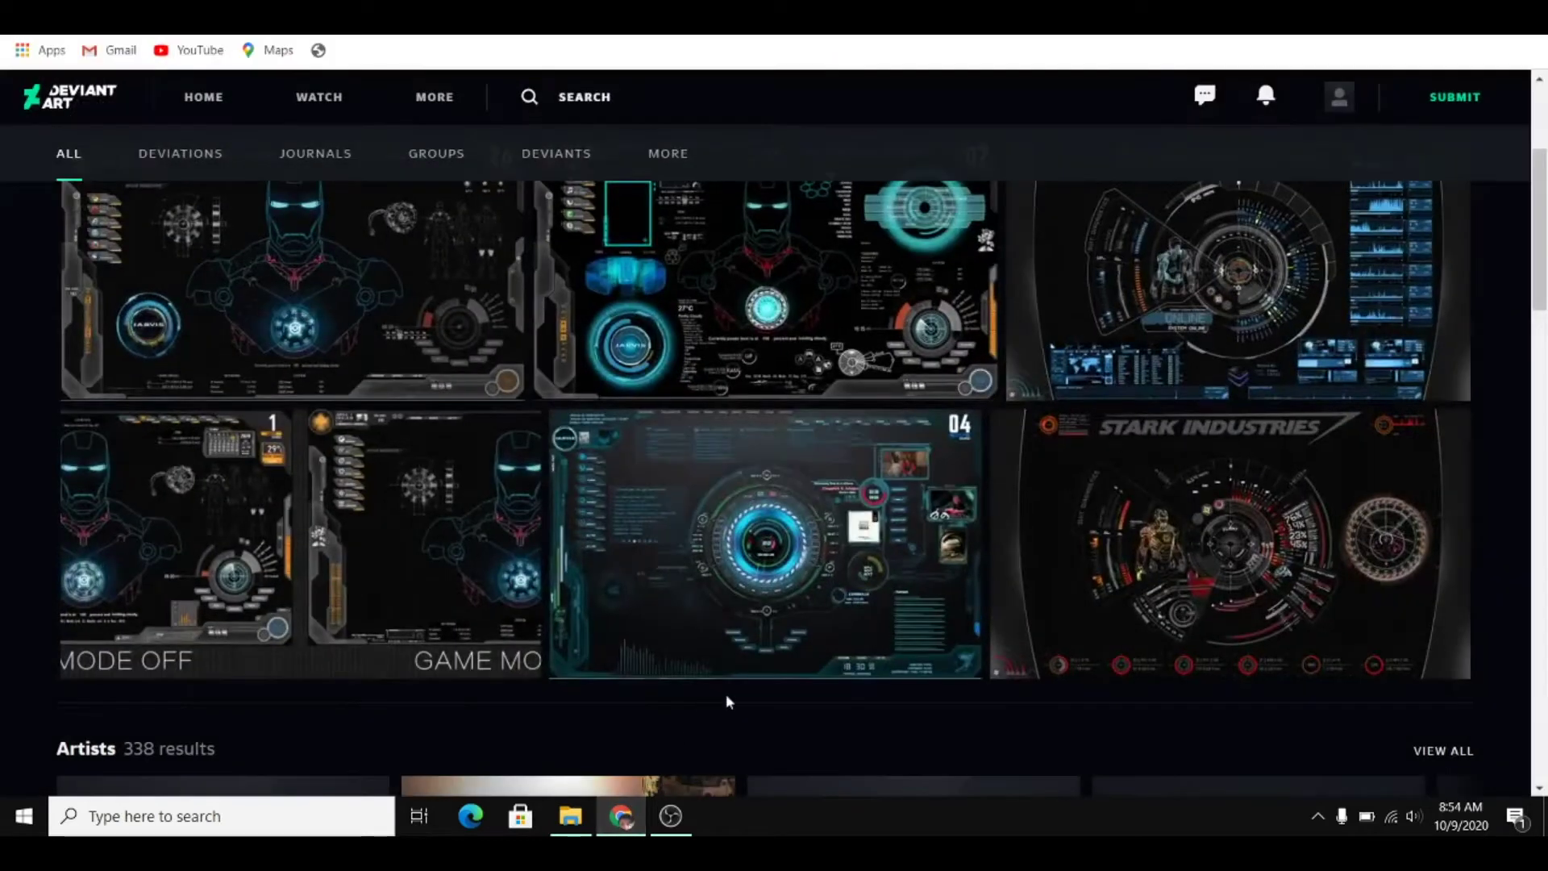
scroll(774, 436, up, 4)
scroll(774, 436, down, 2)
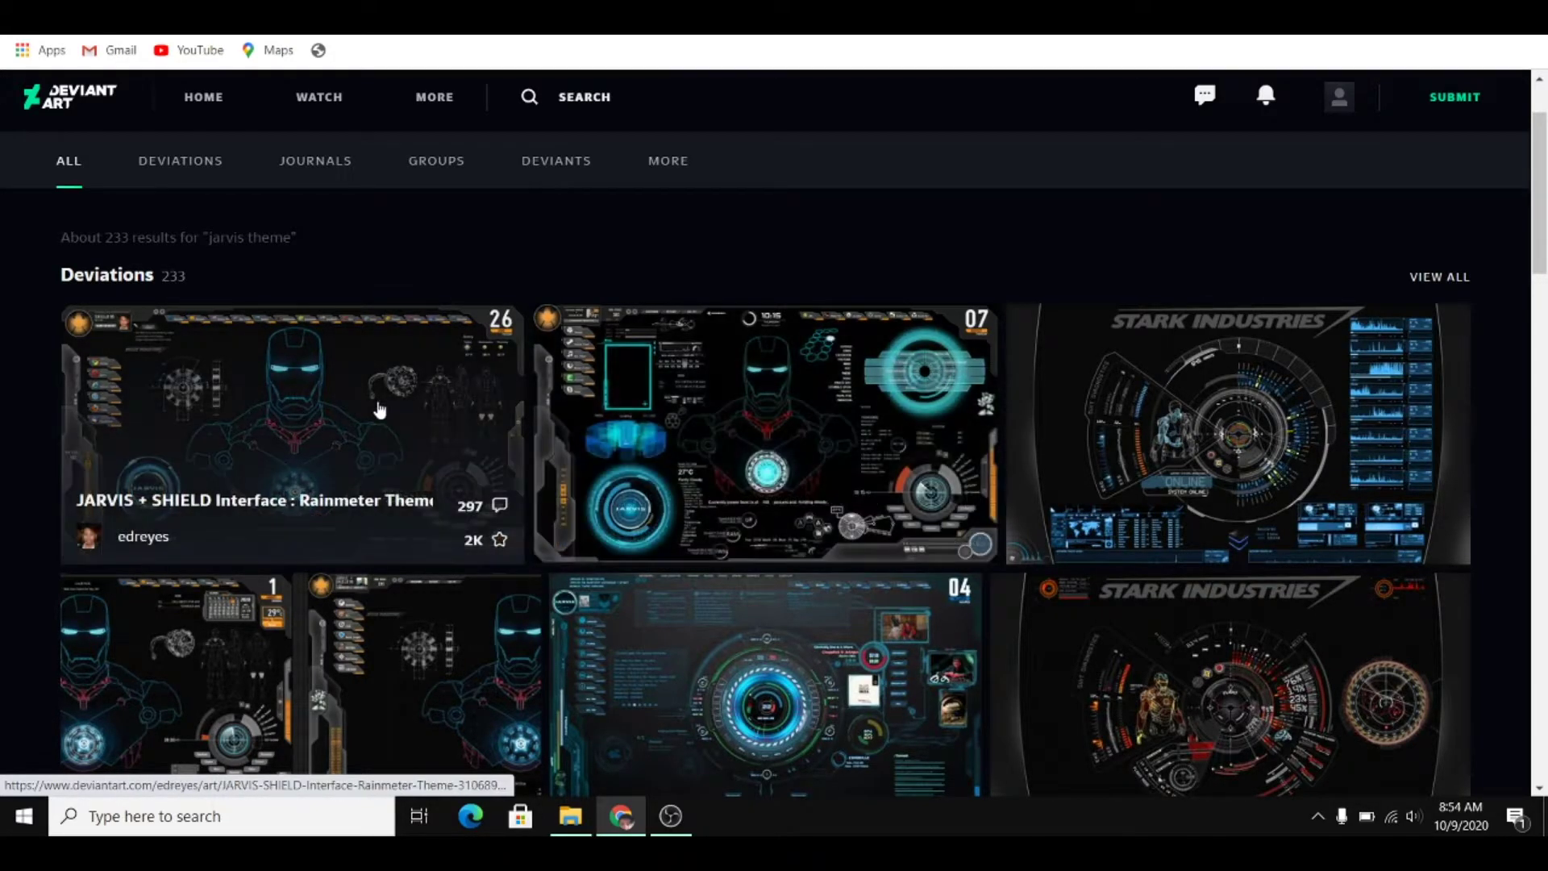
scroll(774, 484, down, 1)
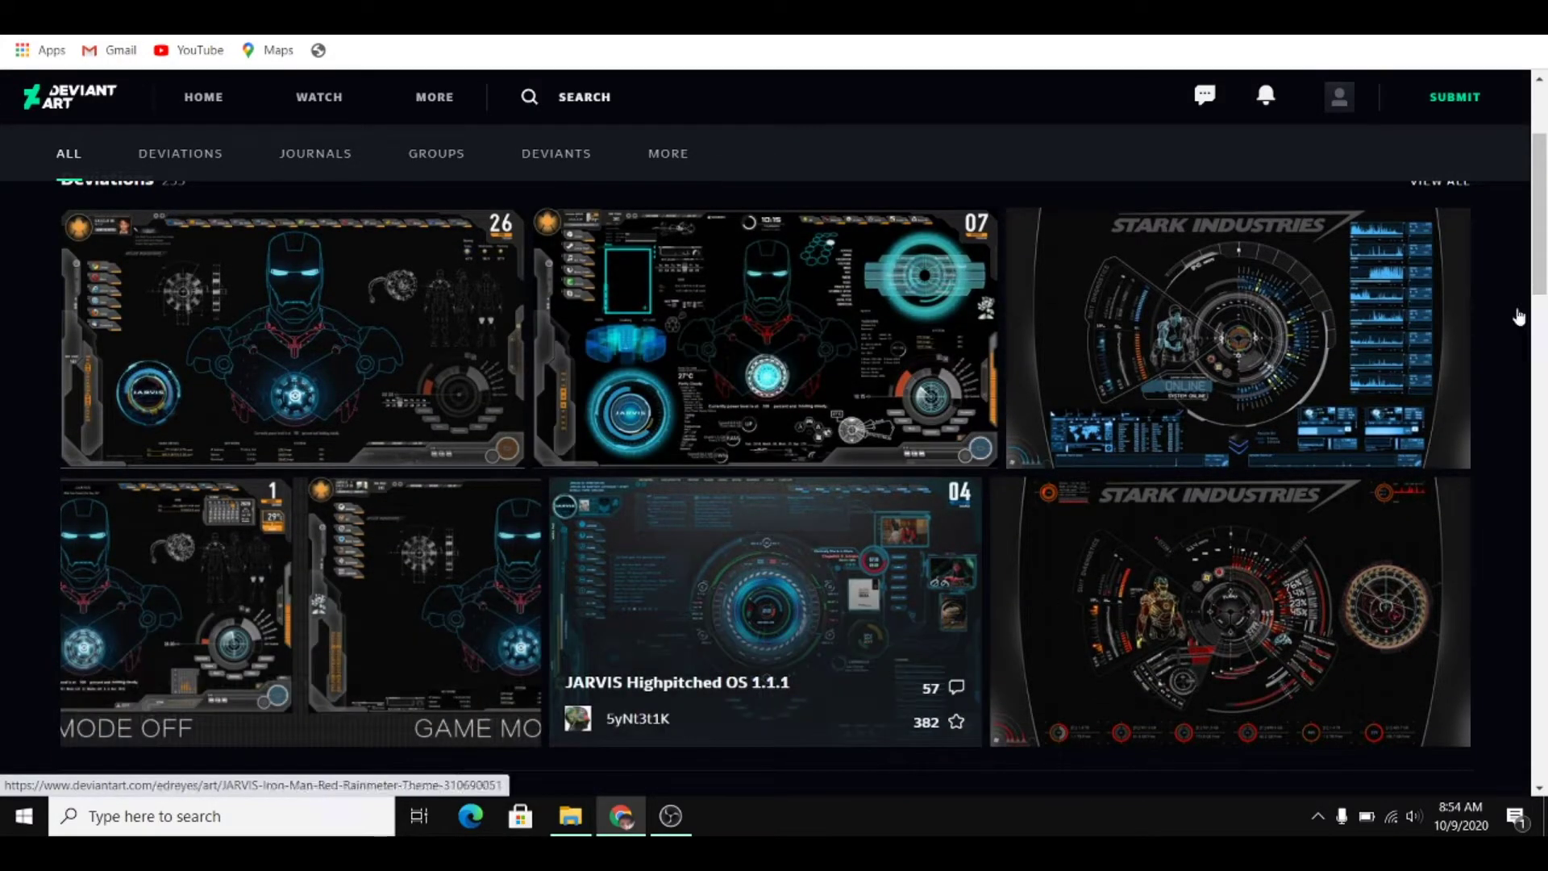
scroll(774, 483, down, 3)
scroll(774, 484, up, 6)
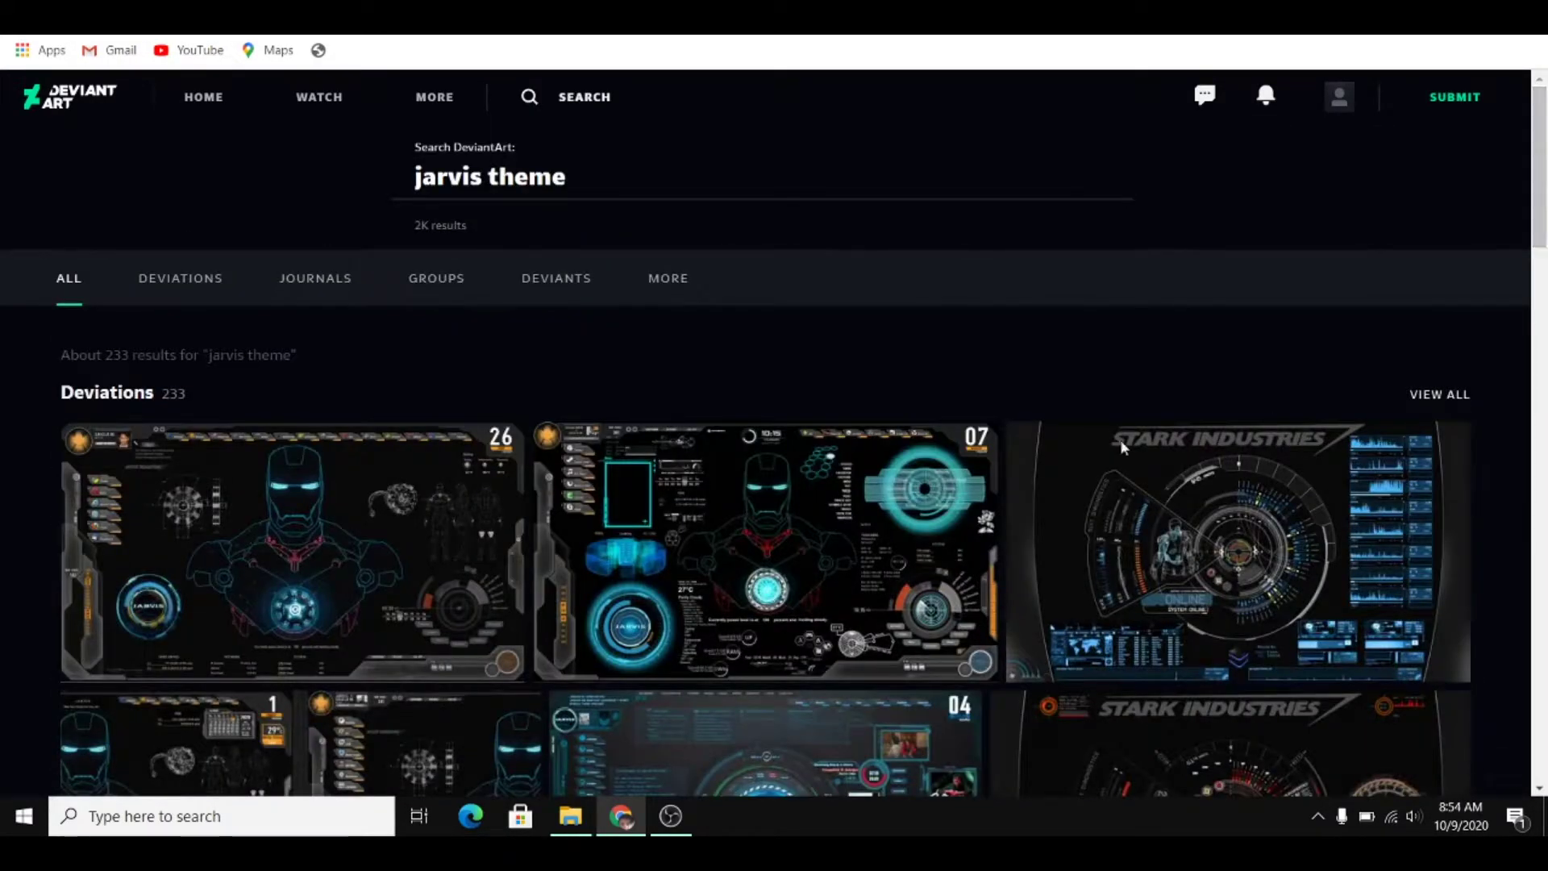
click(782, 547)
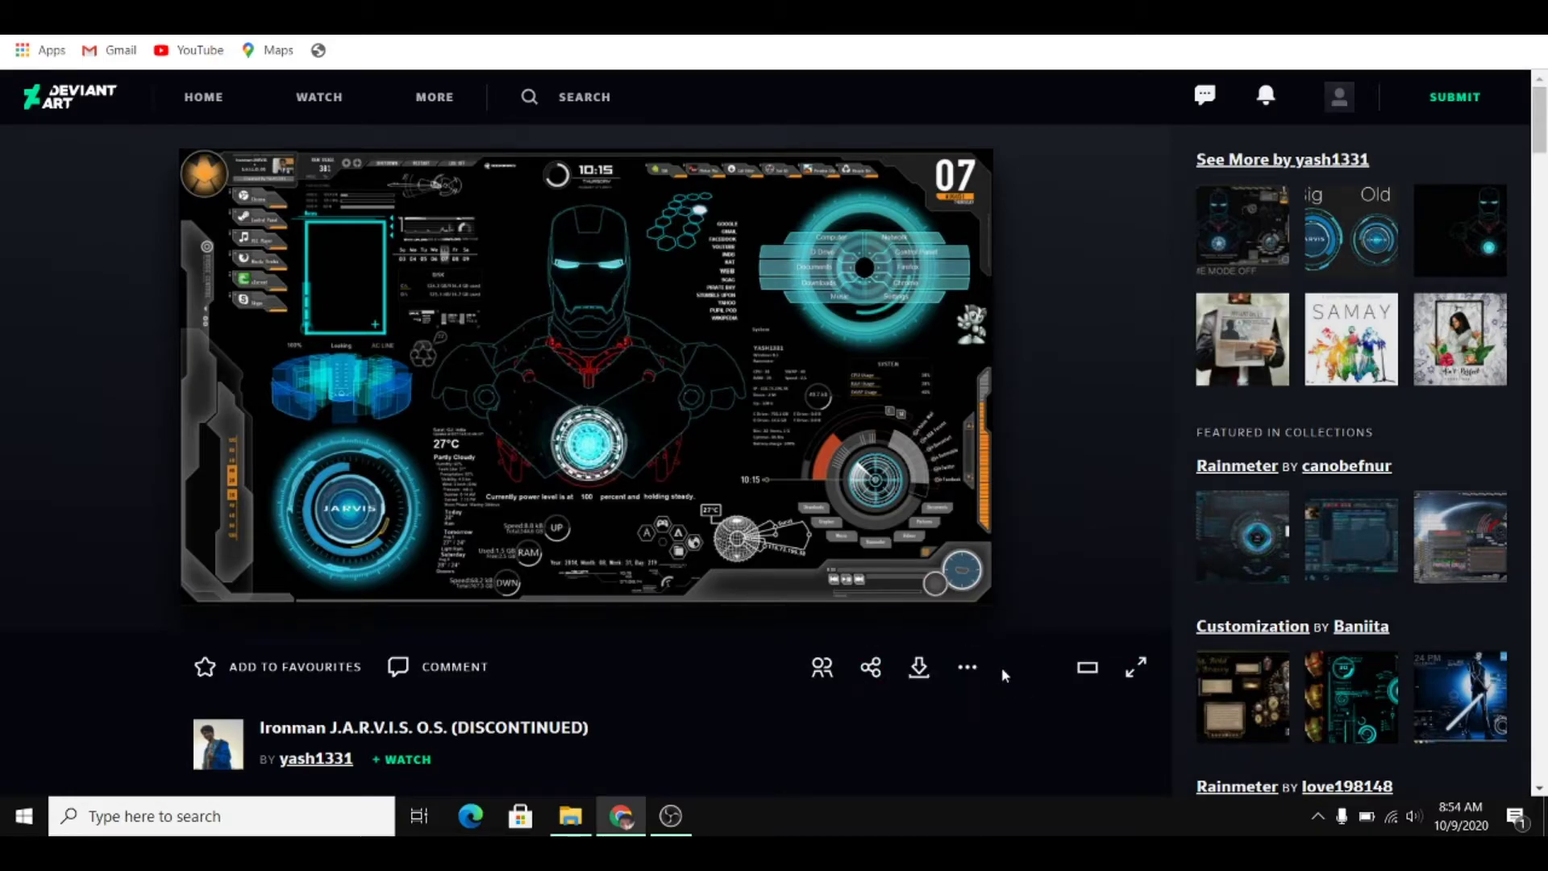
Step: Download the Ironman J.A.R.V.I.S. O.S. skin package and install it with the Avengers skins and the Ironman JARVIS layout applied
click(920, 668)
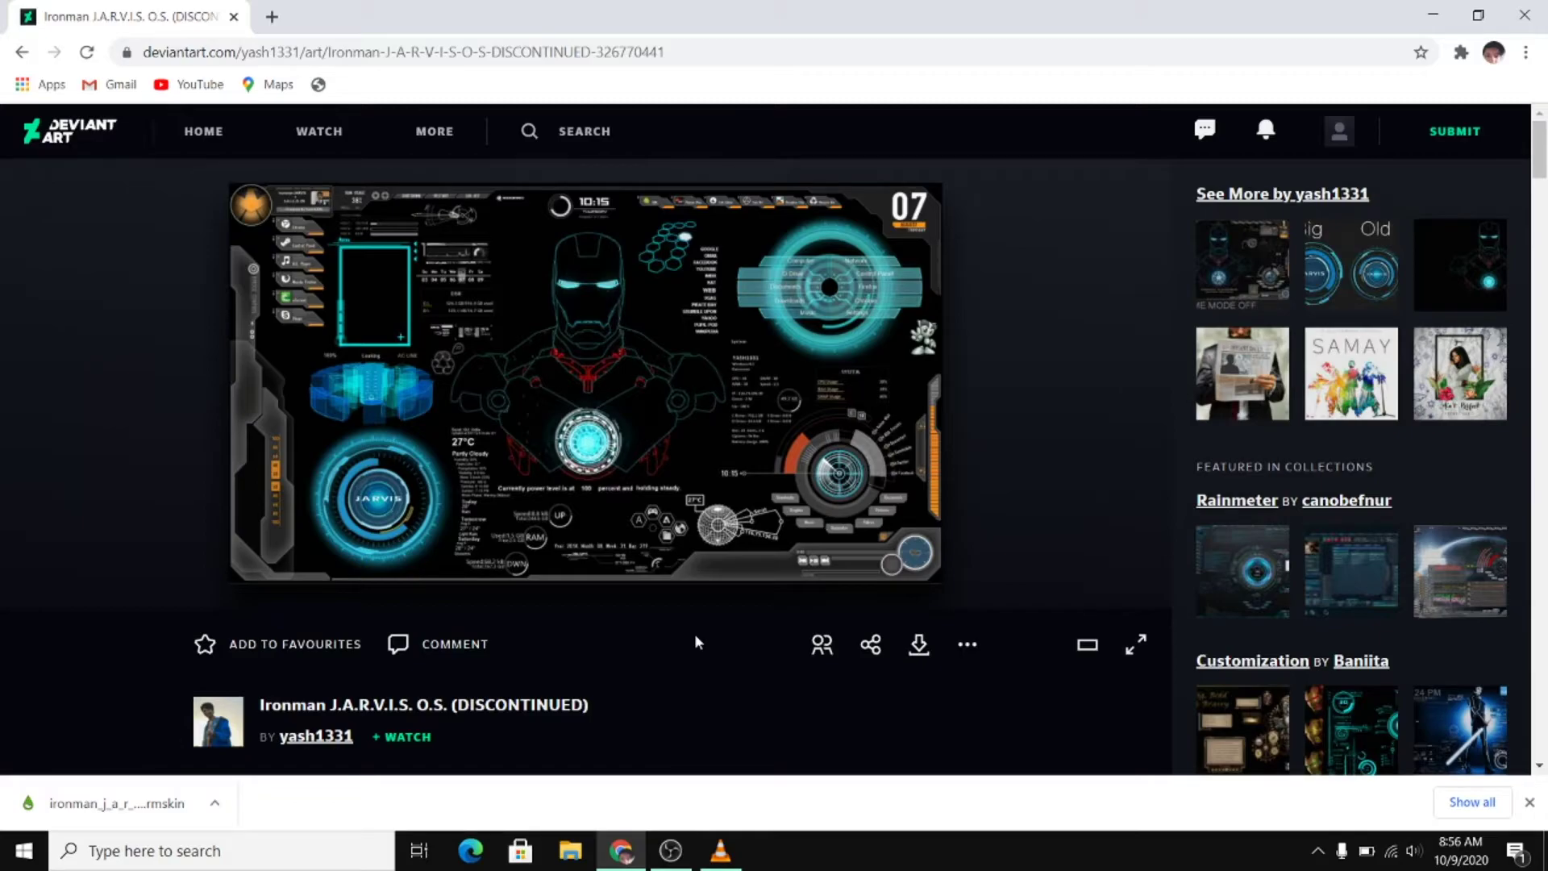
click(103, 810)
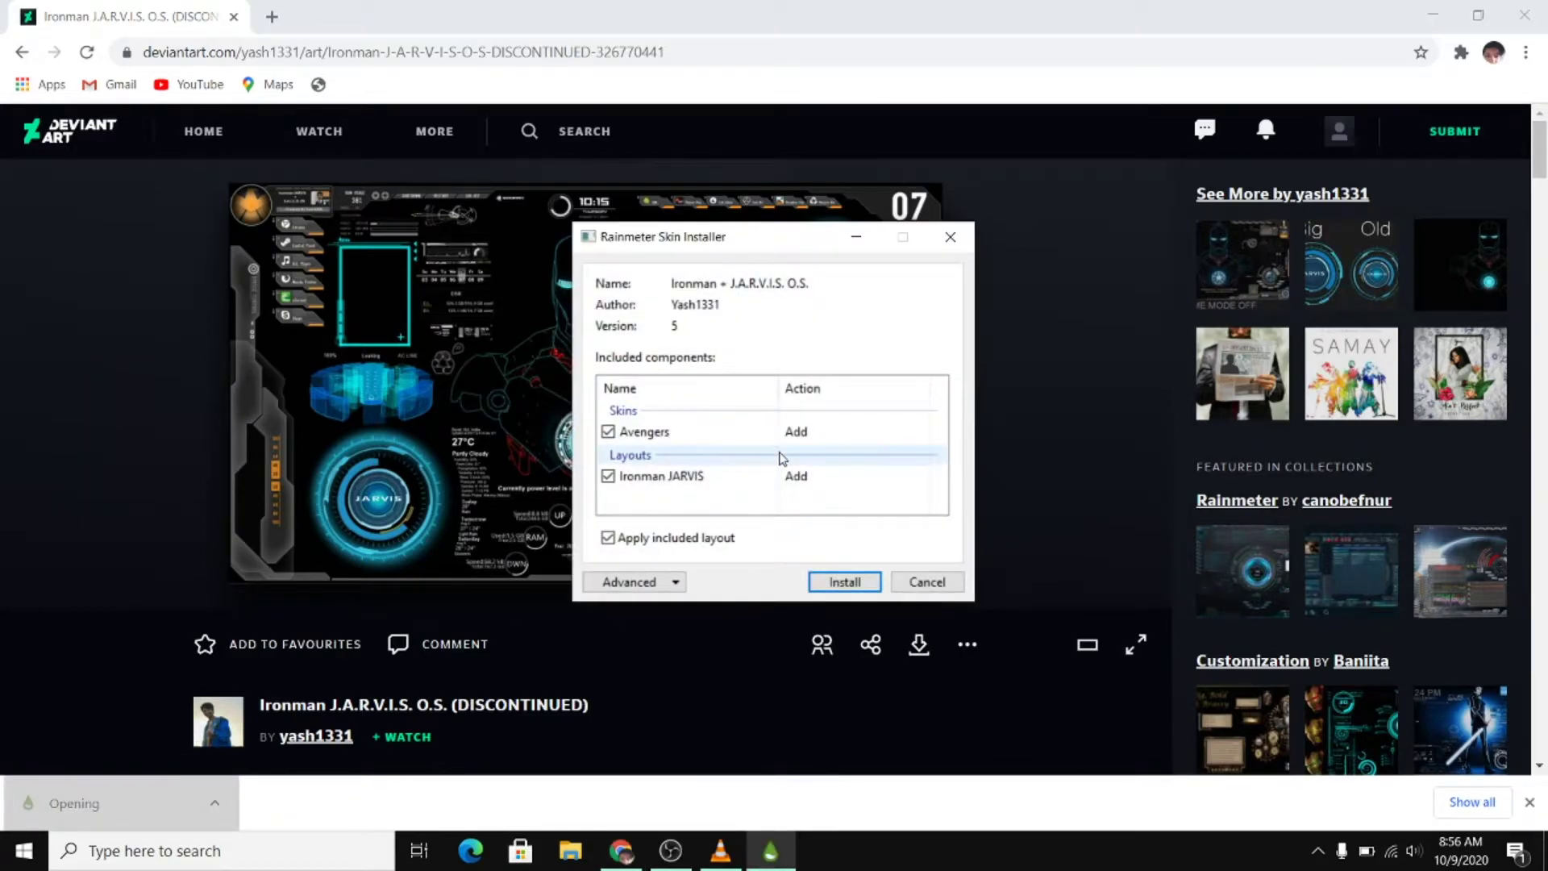
click(844, 584)
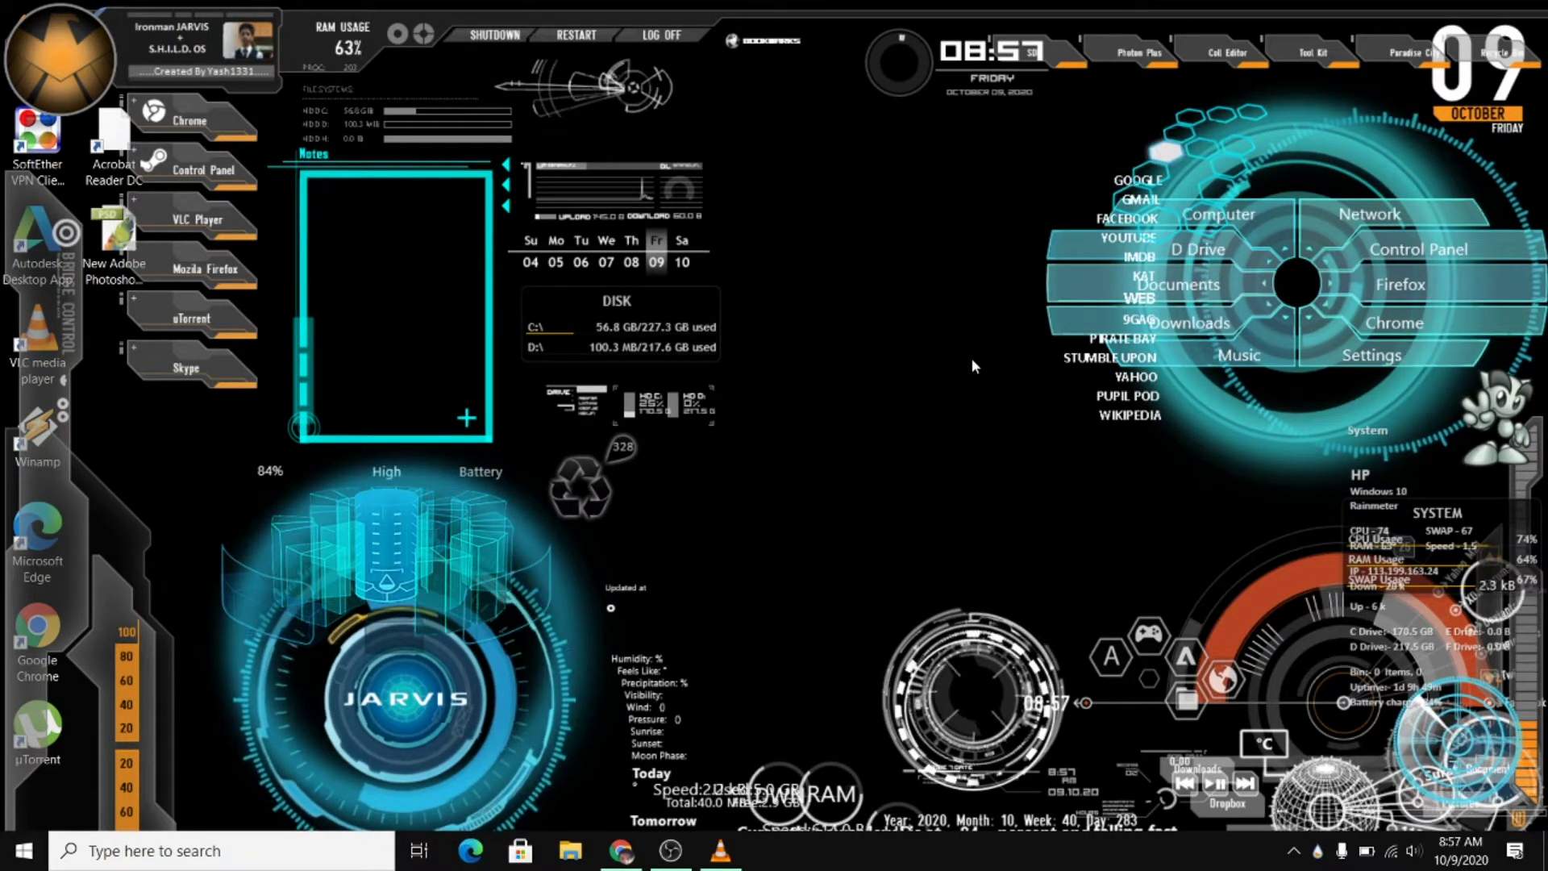
Step: Unload the Avengers Shield Tag skin from the desktop
right_click(192, 46)
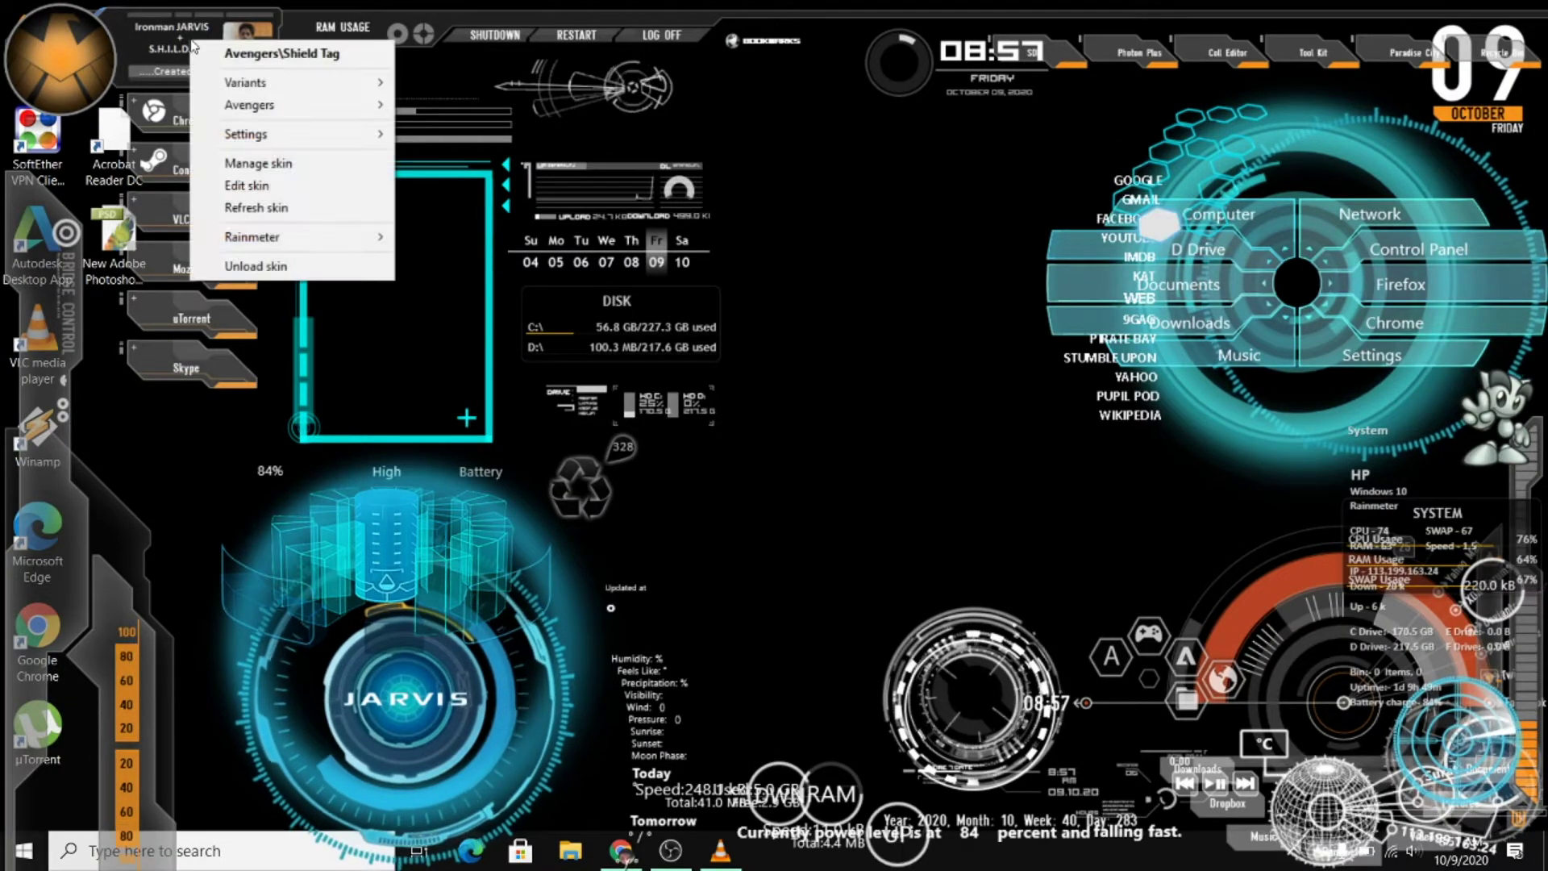
click(320, 265)
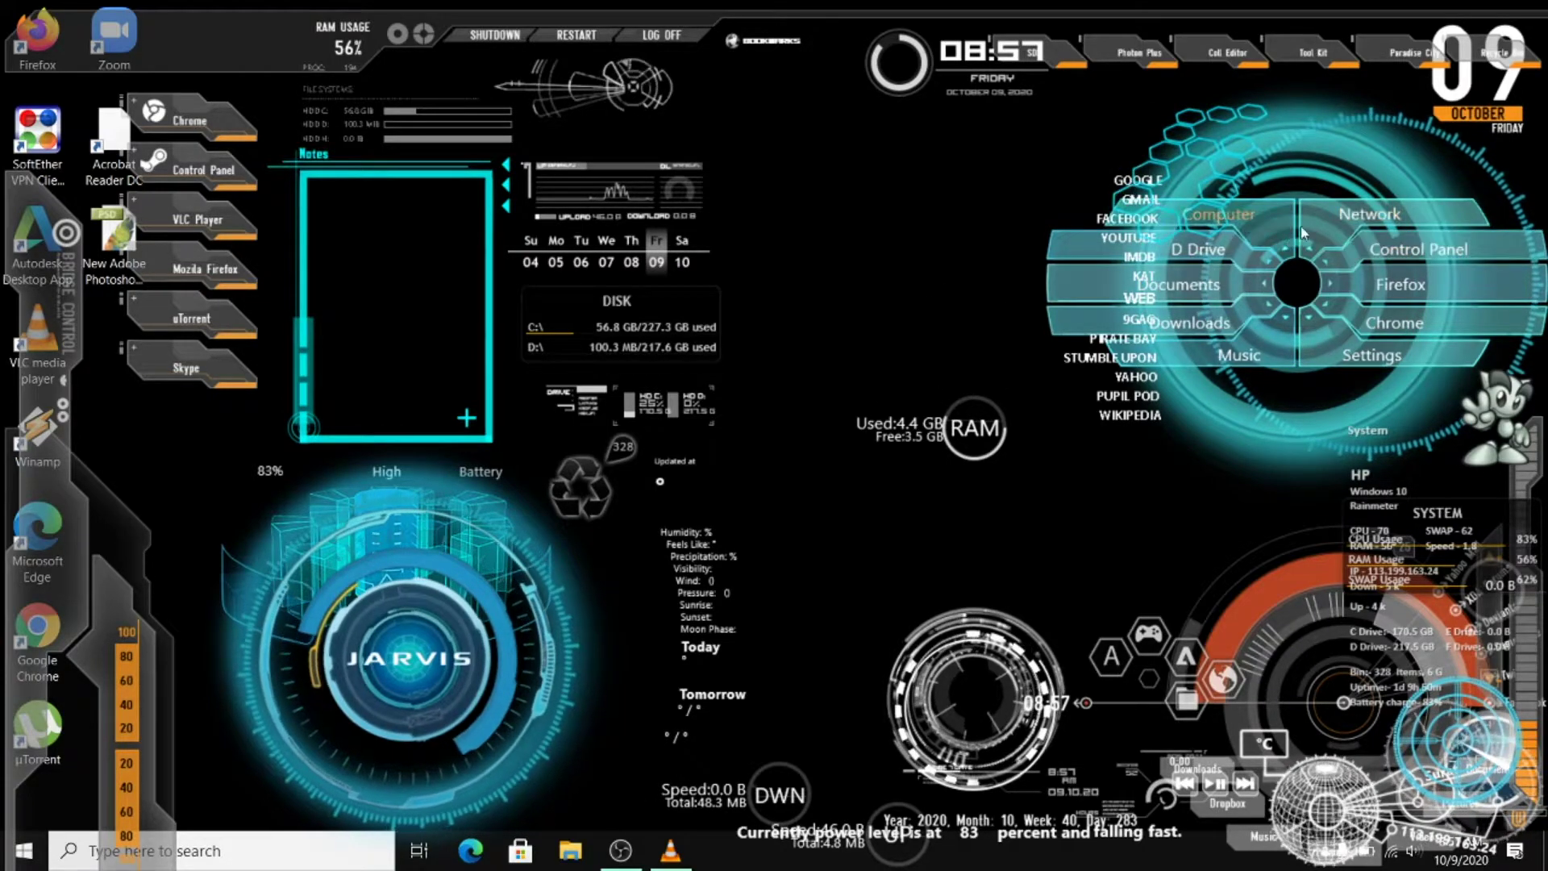
Step: Open the Documents folder from the circular launcher skin and close its window
click(1180, 286)
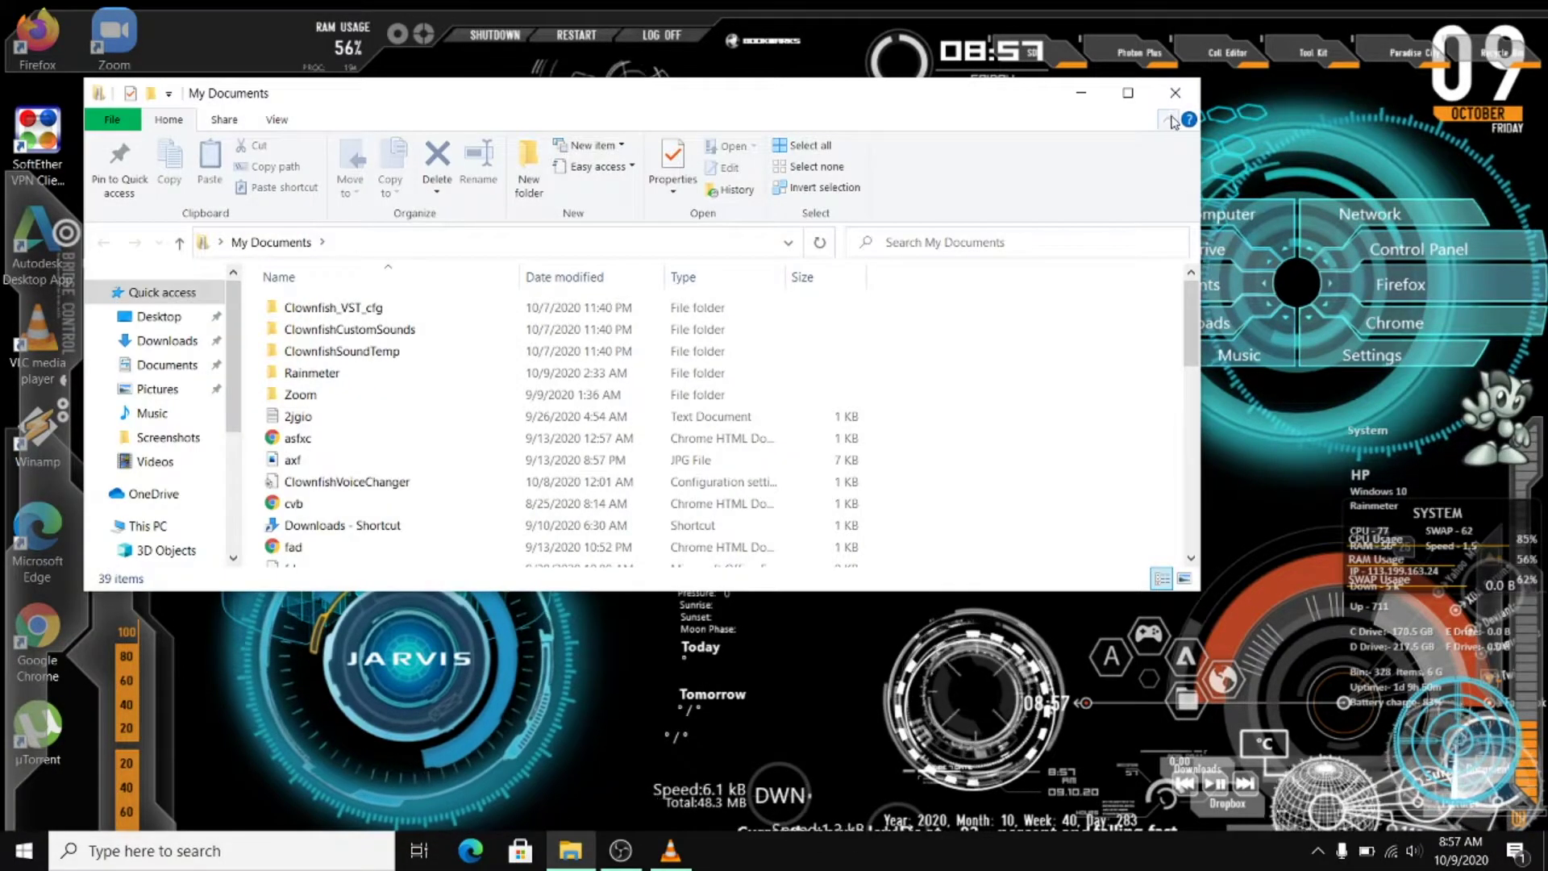
click(1174, 98)
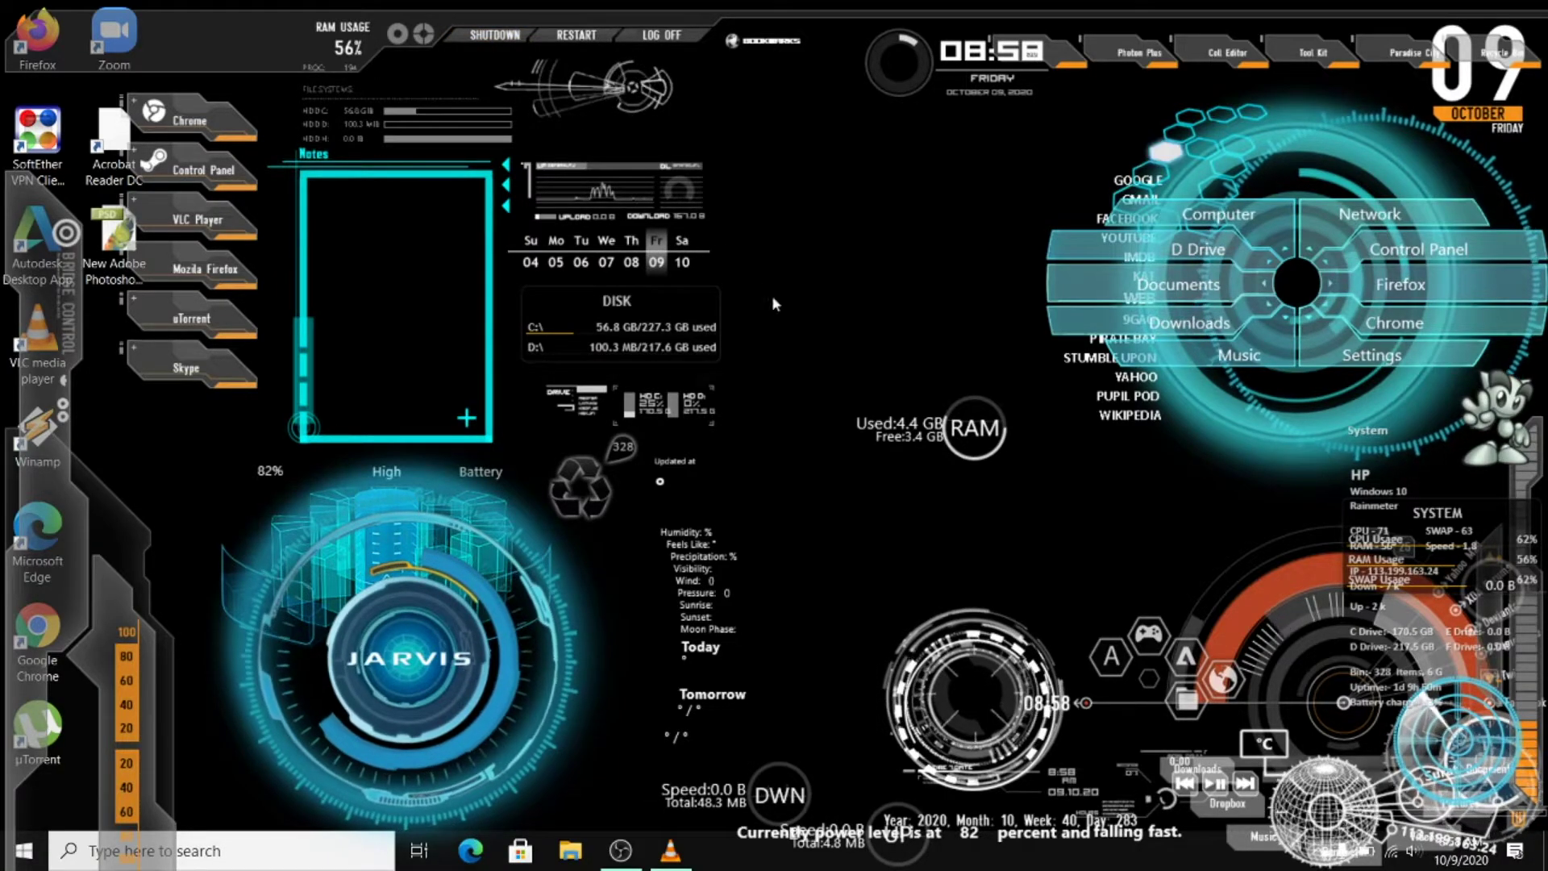
Step: Move the small network-speed circle away from the System readouts, and unload the Avengers D.U. Radar and Amation-Red skins
drag(1408, 614, 1115, 541)
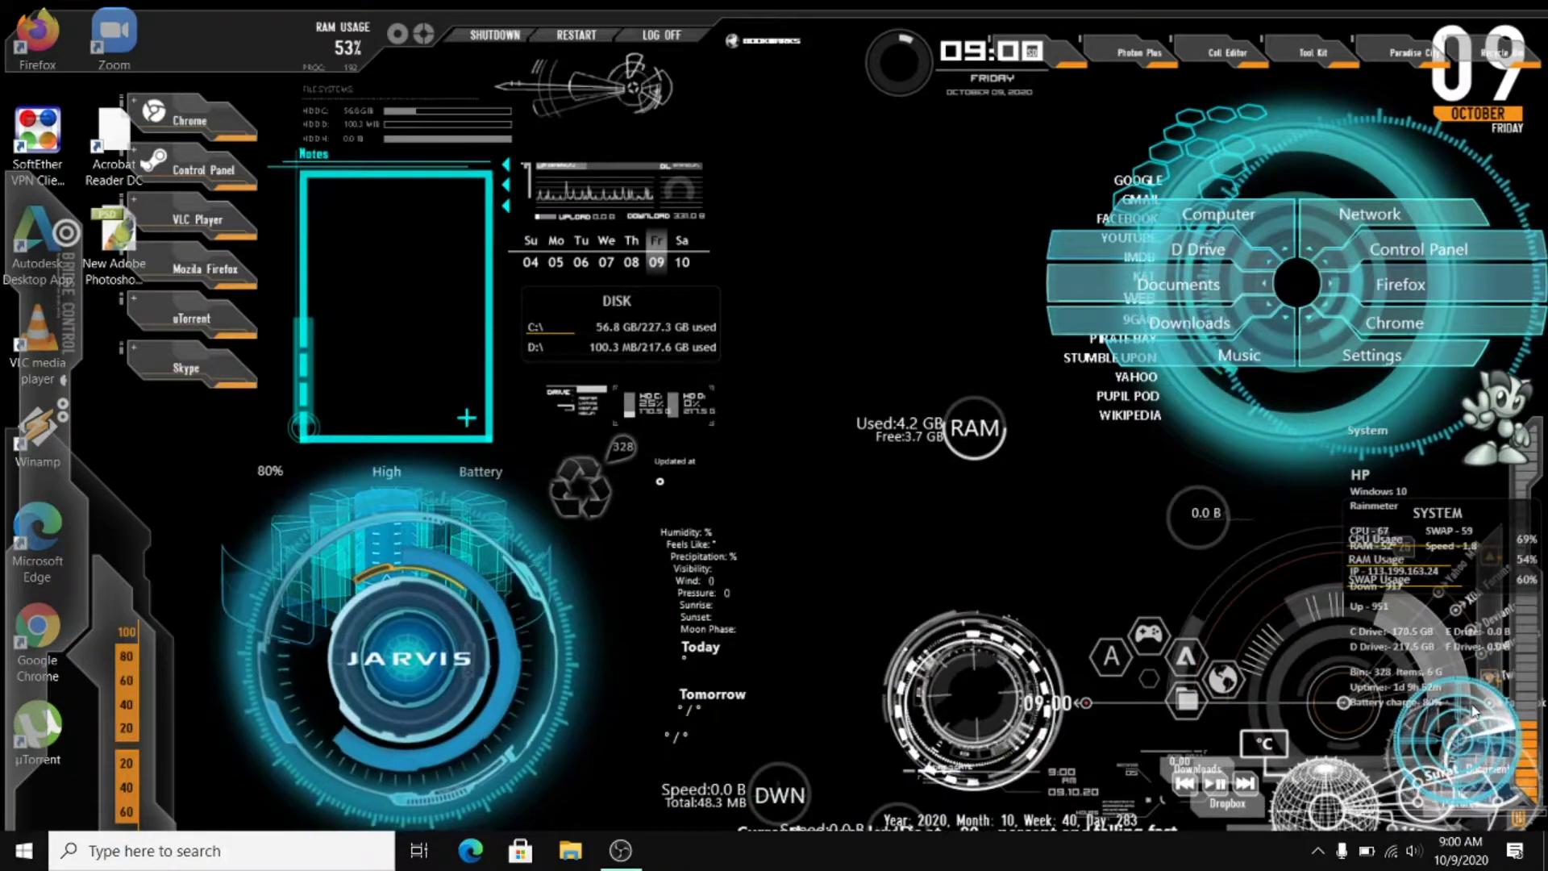
right_click(1473, 712)
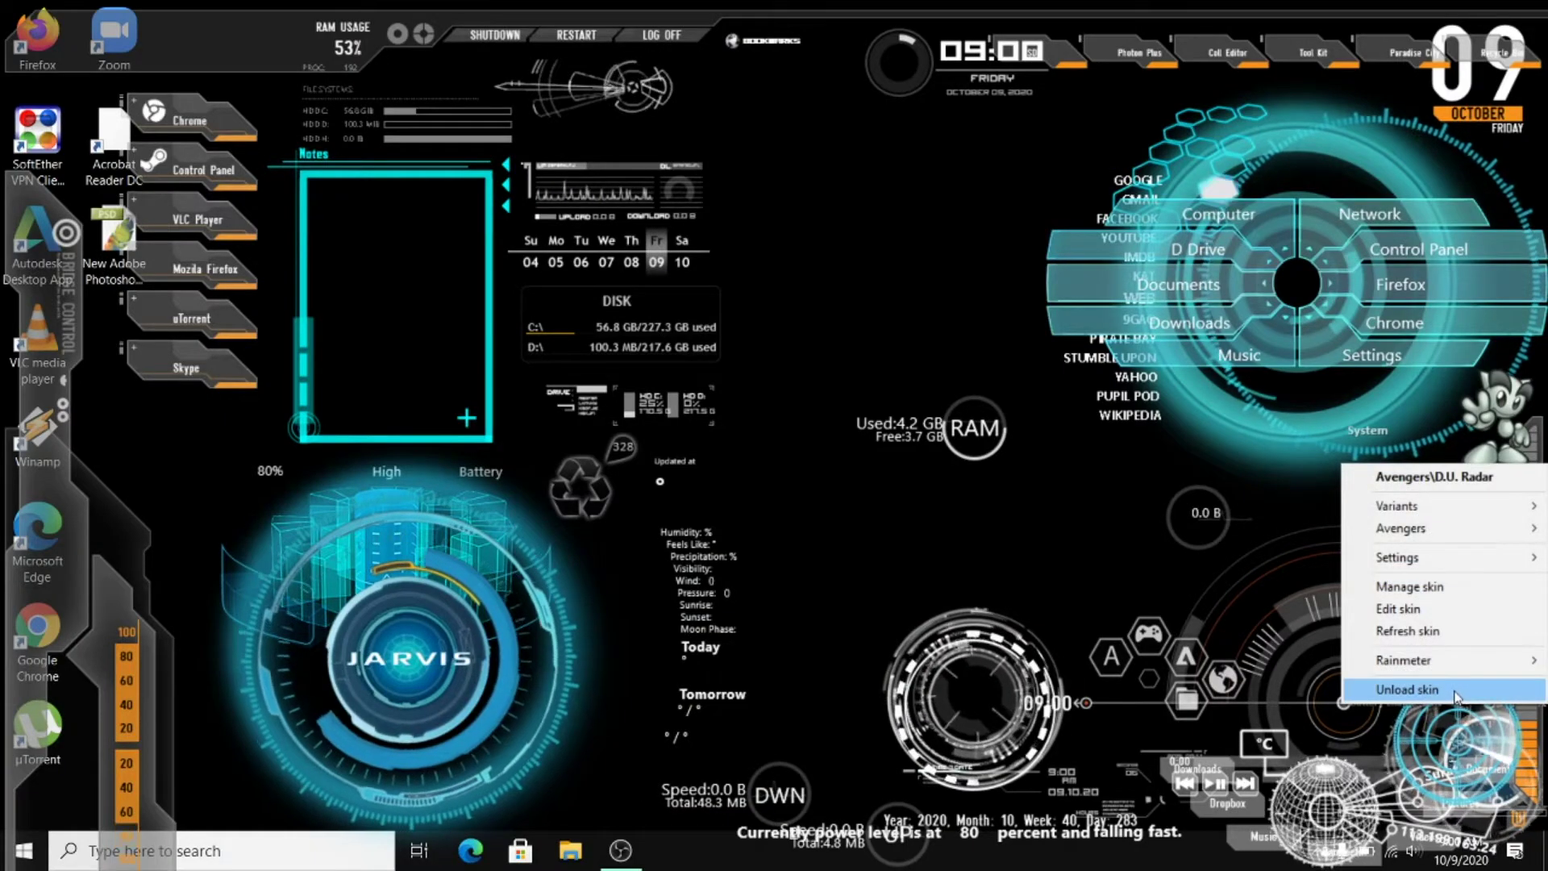
click(1456, 692)
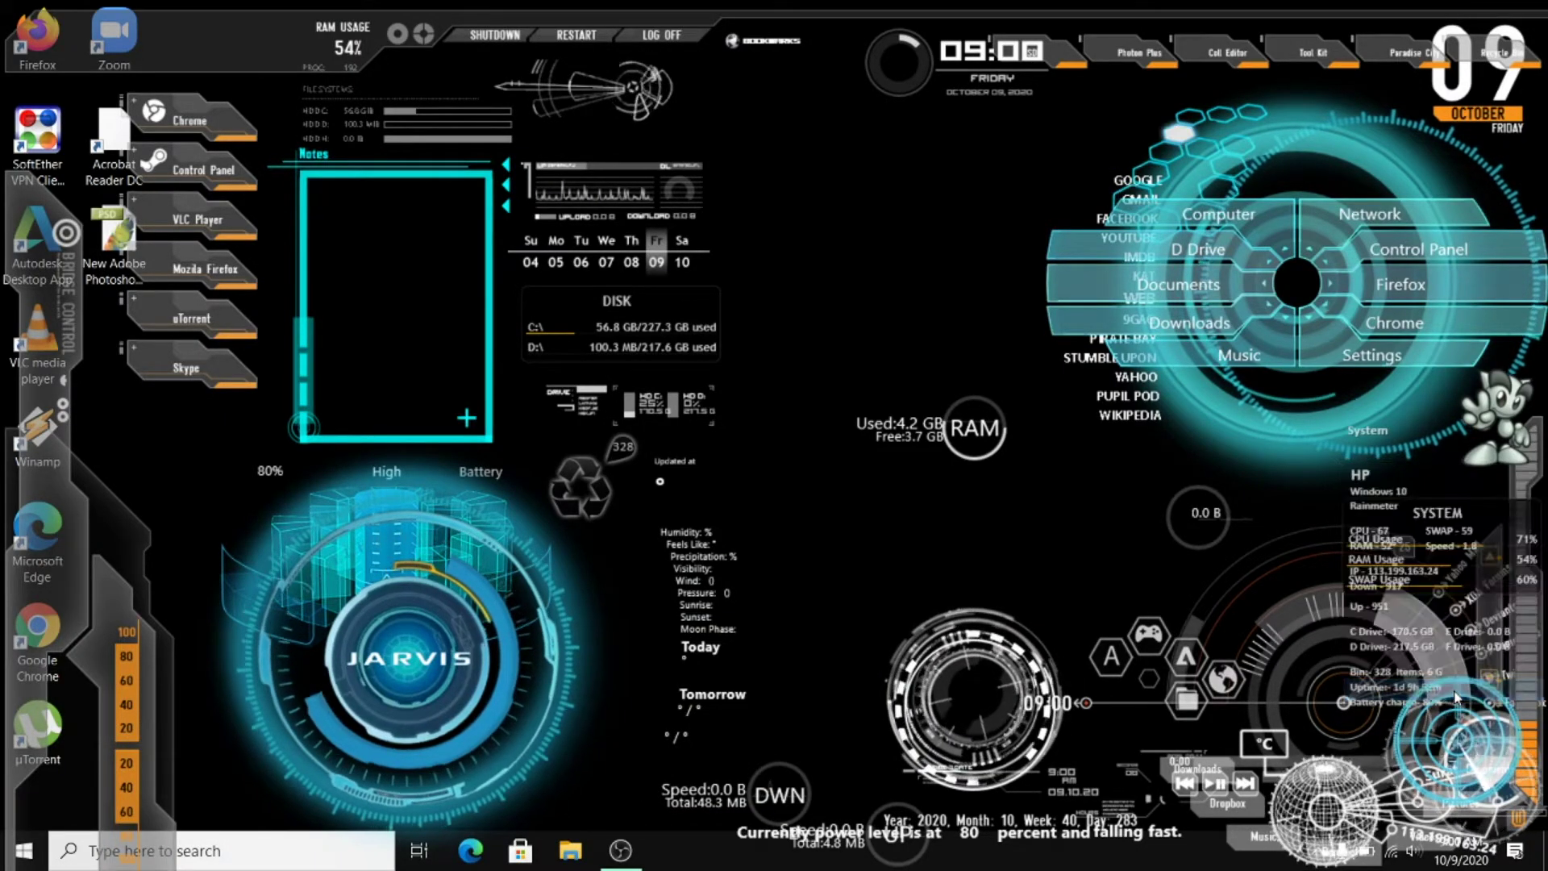
right_click(1396, 791)
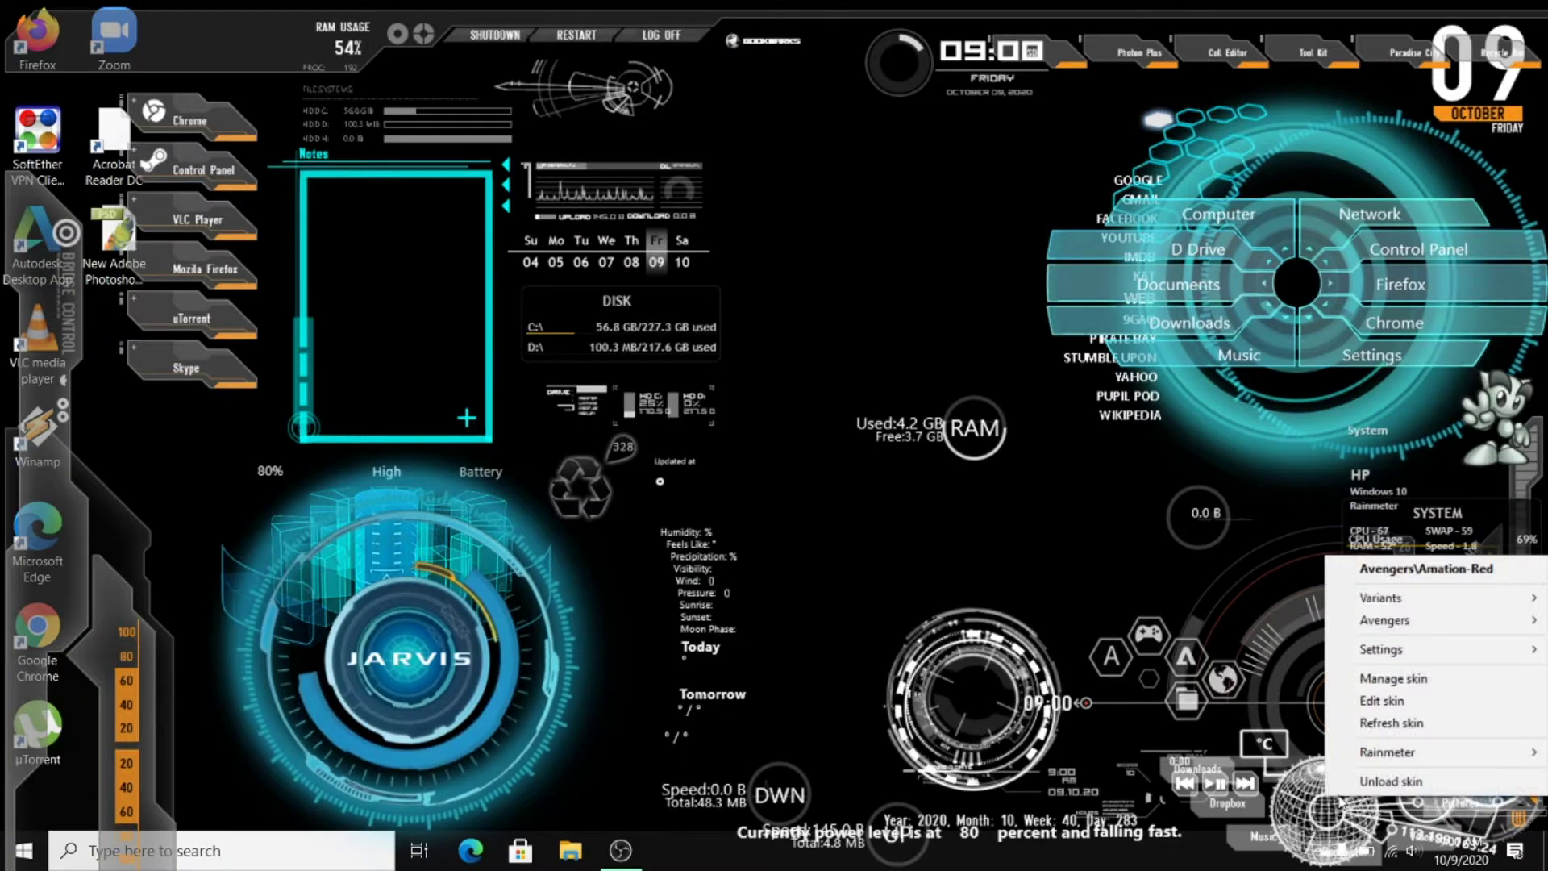
click(1392, 780)
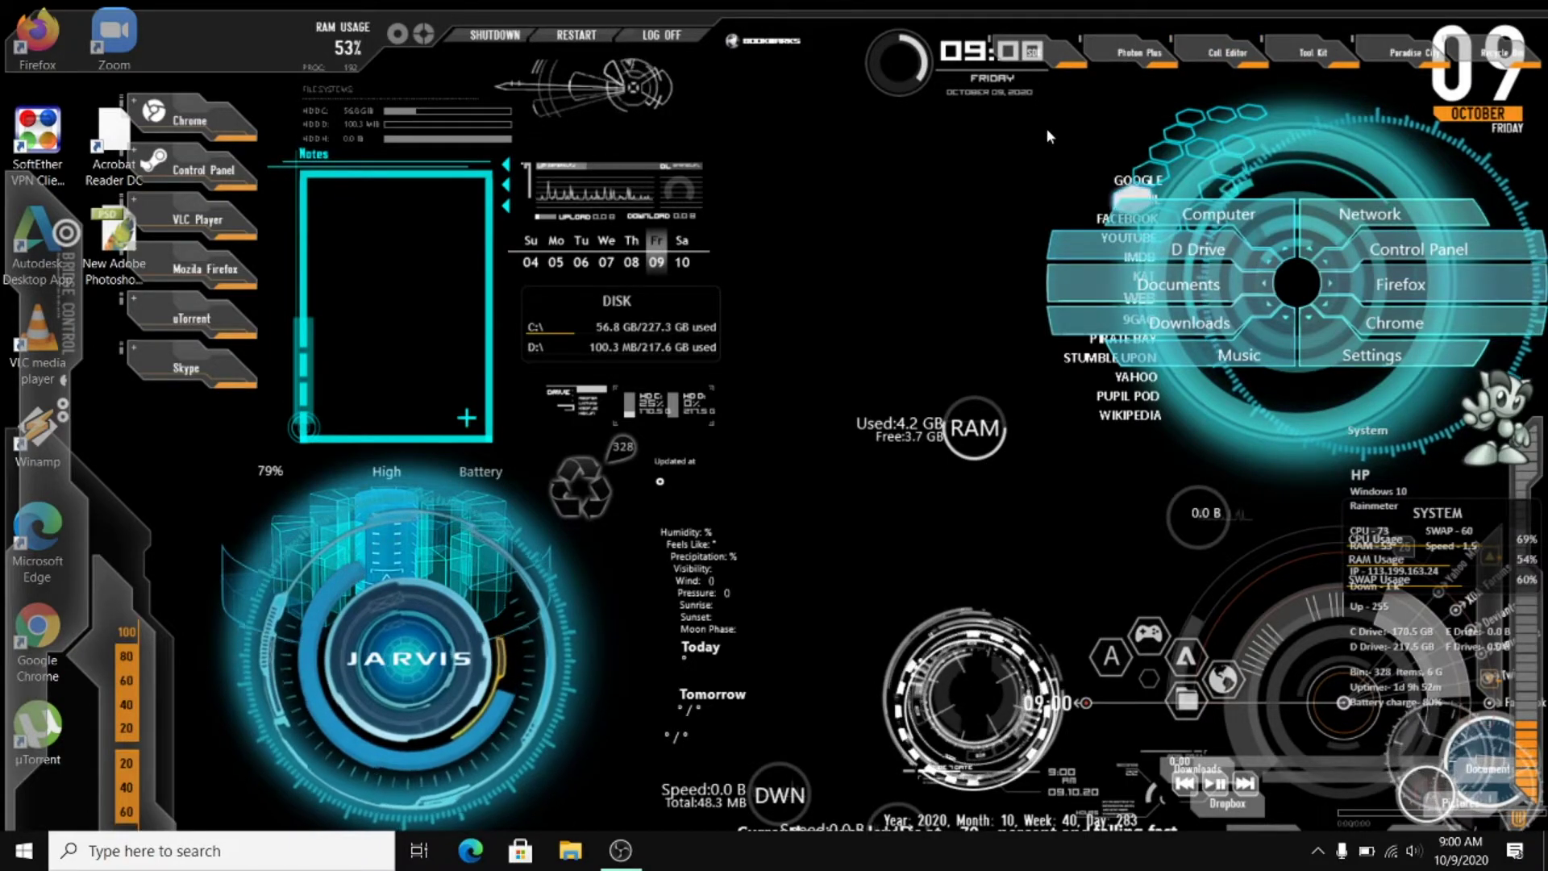
Step: Open the Rainmeter manager and select Amation.ini in the Avengers Amation-Red folder
click(1319, 850)
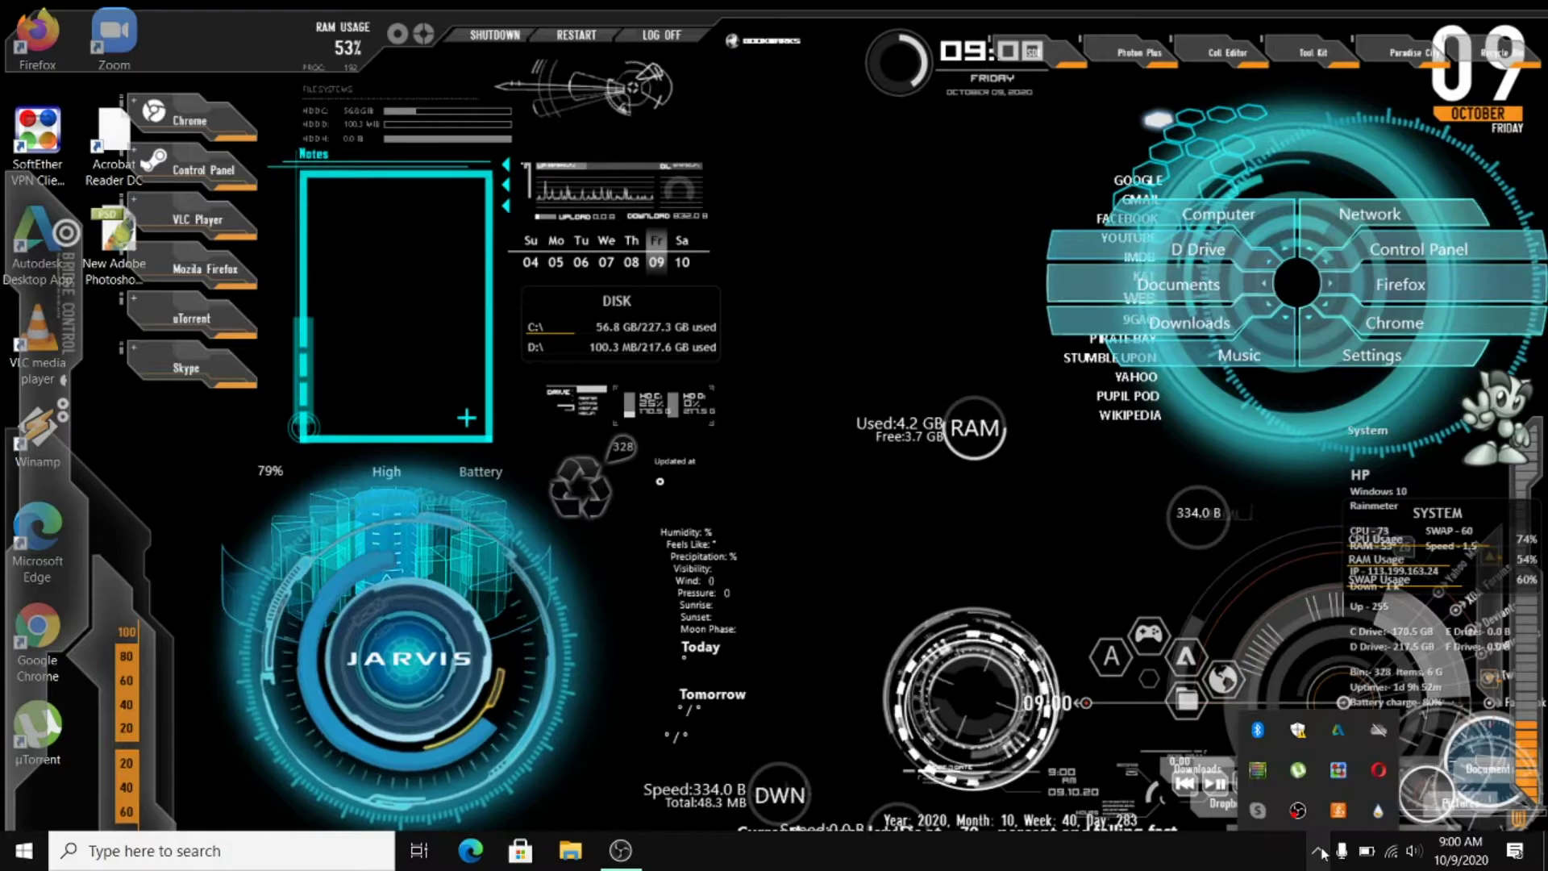
click(1382, 817)
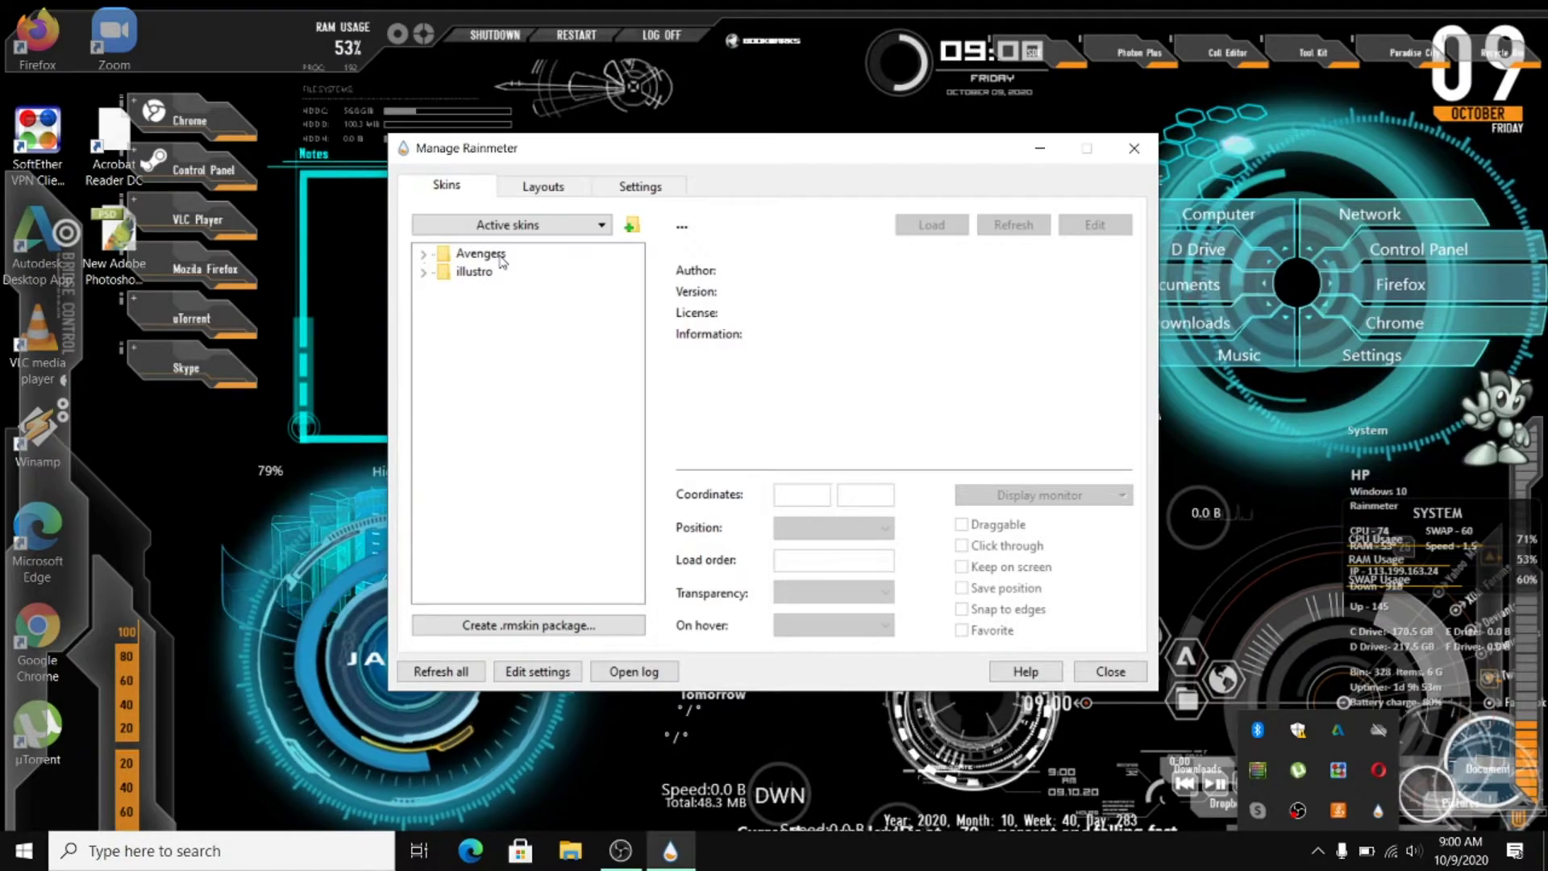
click(500, 257)
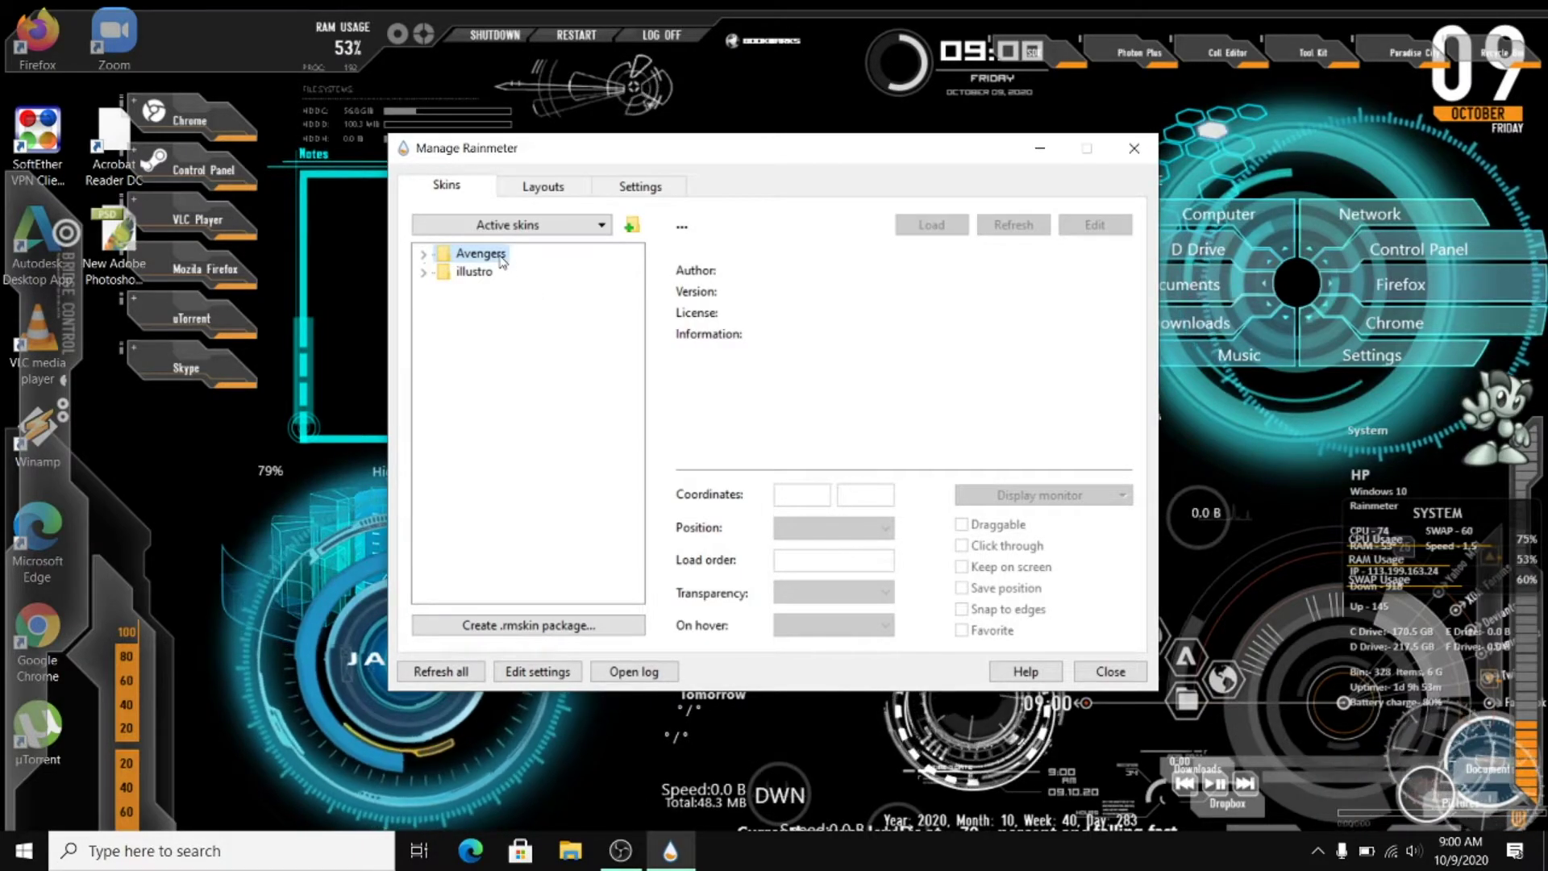
double_click(500, 256)
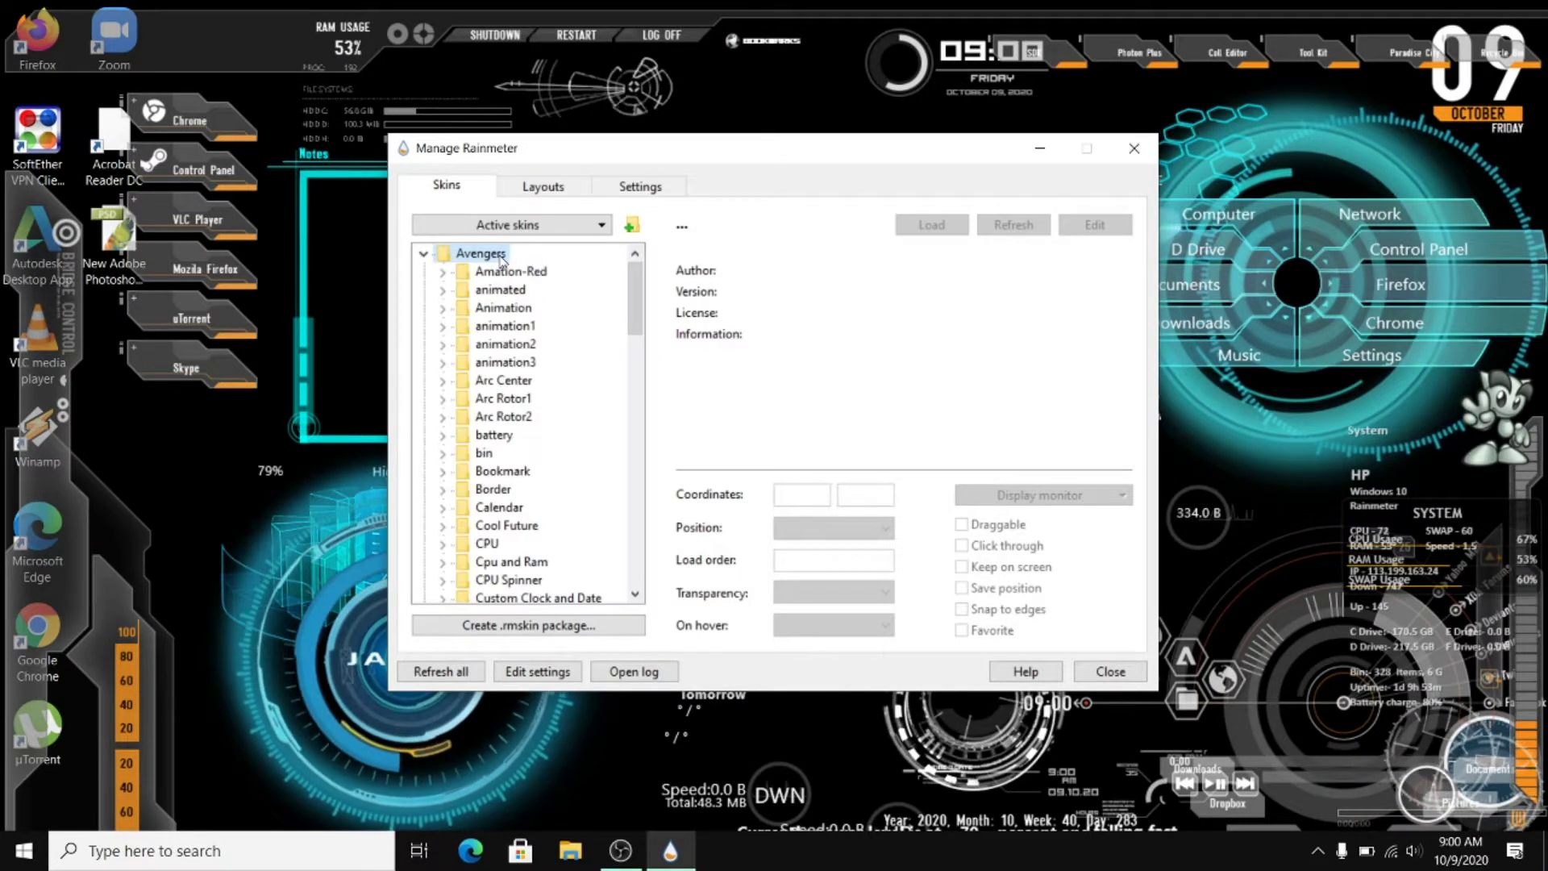
double_click(457, 274)
click(491, 292)
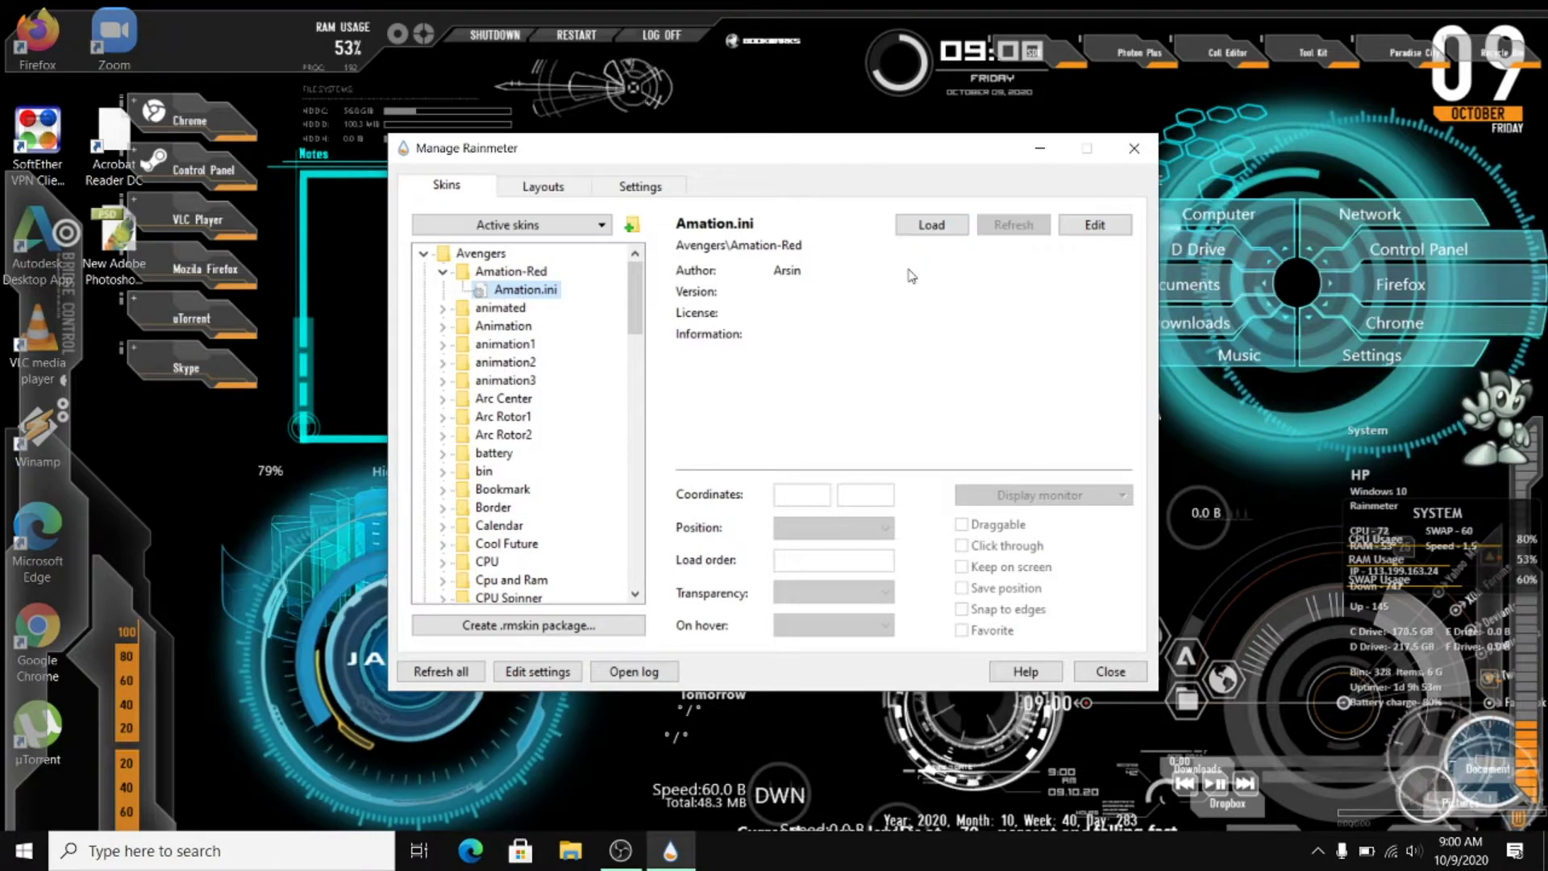
Step: Load the Amation-Red skin and unload it again
click(929, 228)
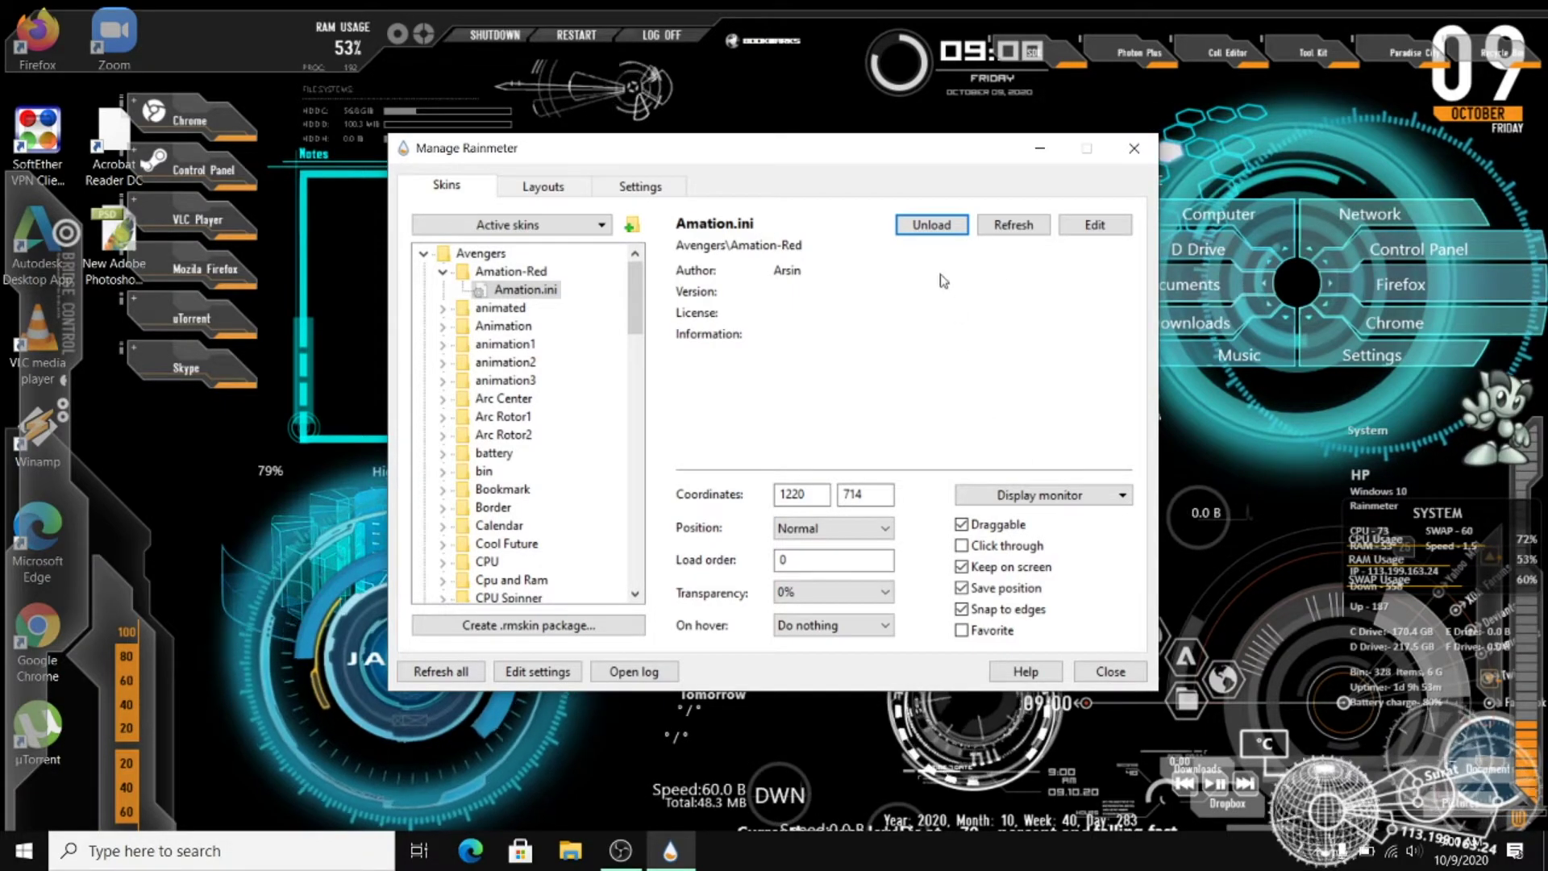
click(919, 229)
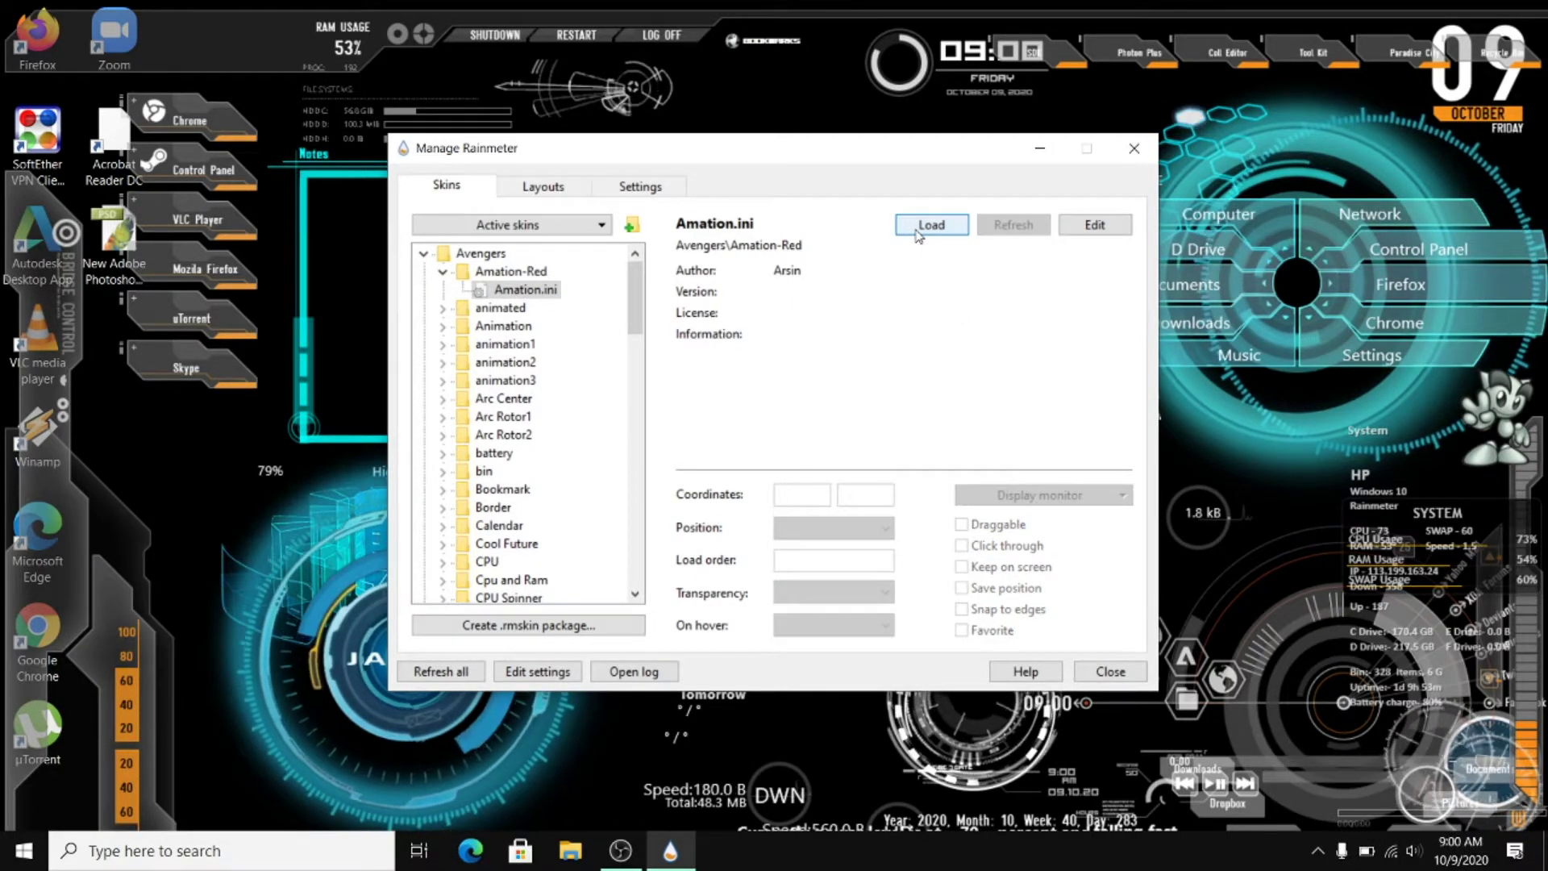
Step: Look further down the Avengers skins list and open Amation.ini for editing in Notepad
drag(644, 317, 653, 472)
click(1125, 228)
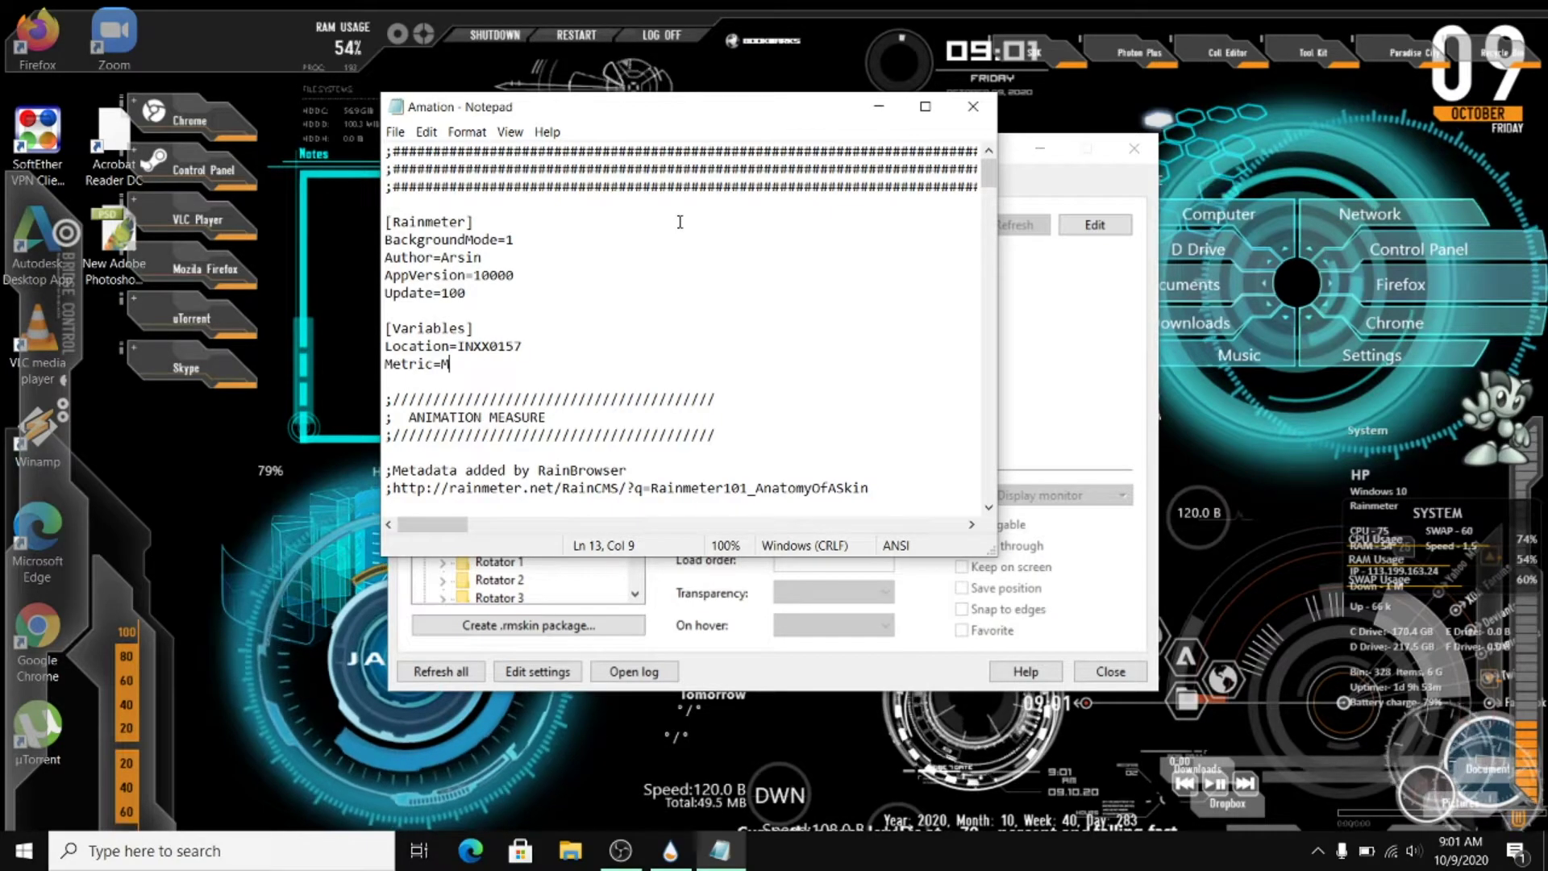
Step: Close Amation.ini, switch to Chrome and open the "JARVIS + Iron Man : Red Rainmeter Theme" page from the DeviantArt results
click(974, 101)
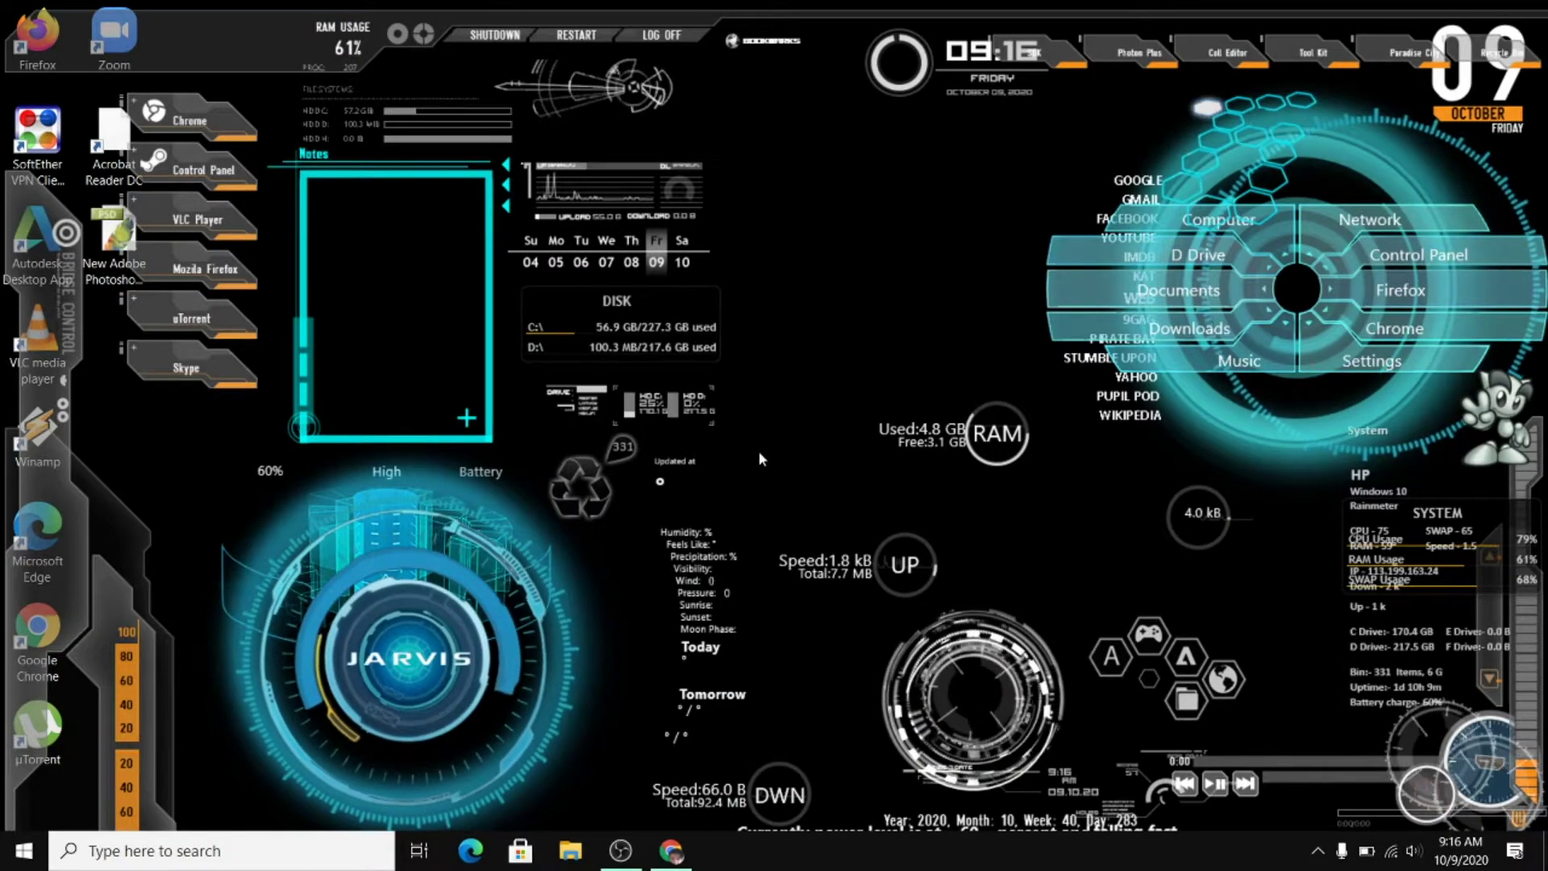
click(676, 851)
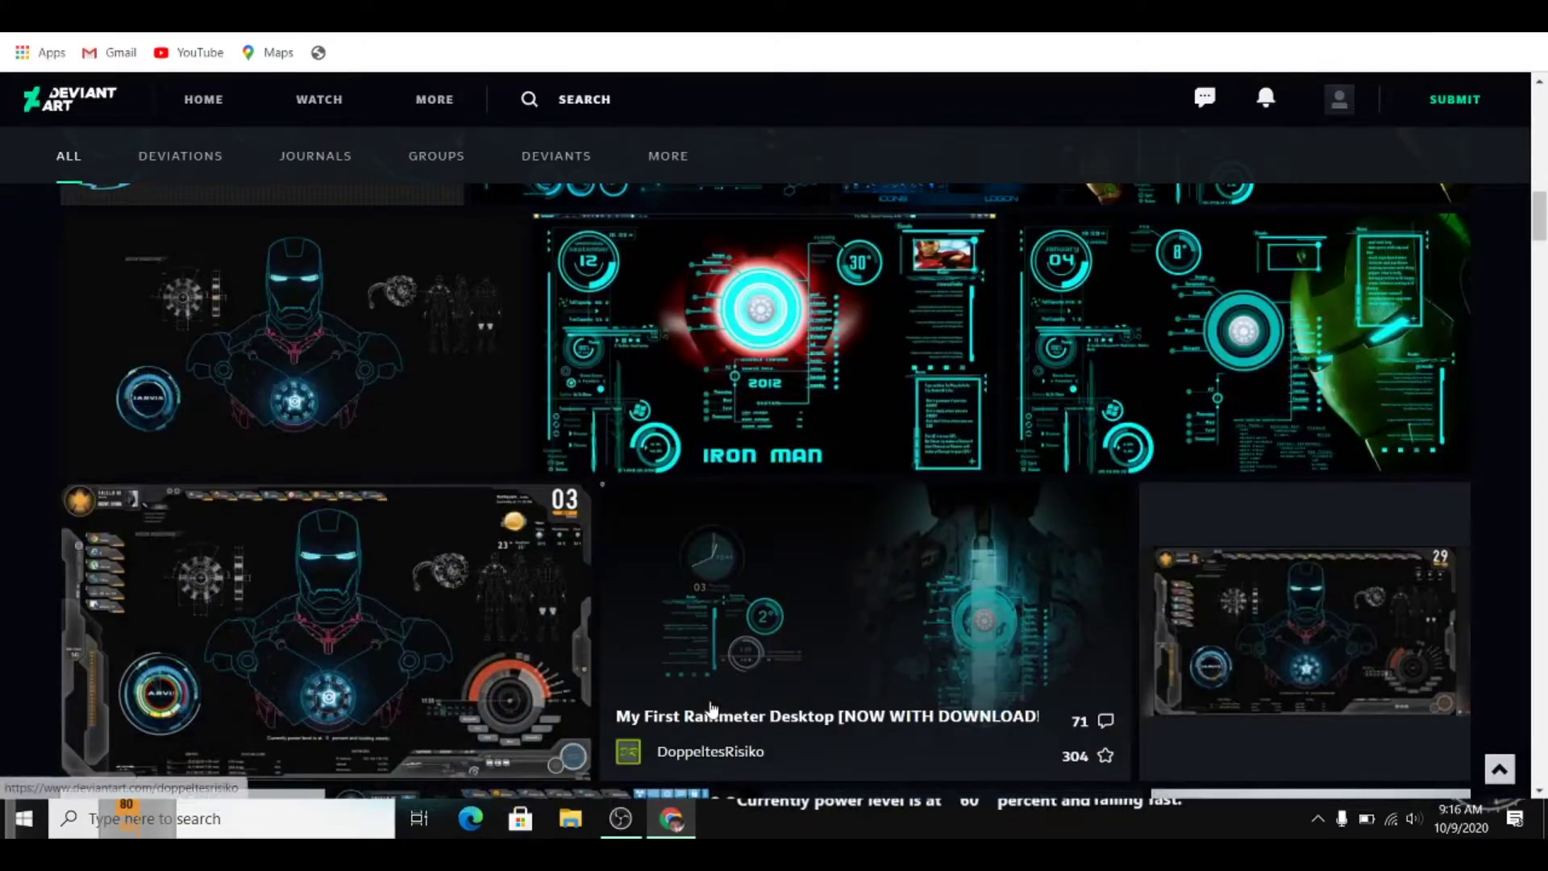
drag(1544, 226, 1544, 115)
scroll(1280, 418, down, 4)
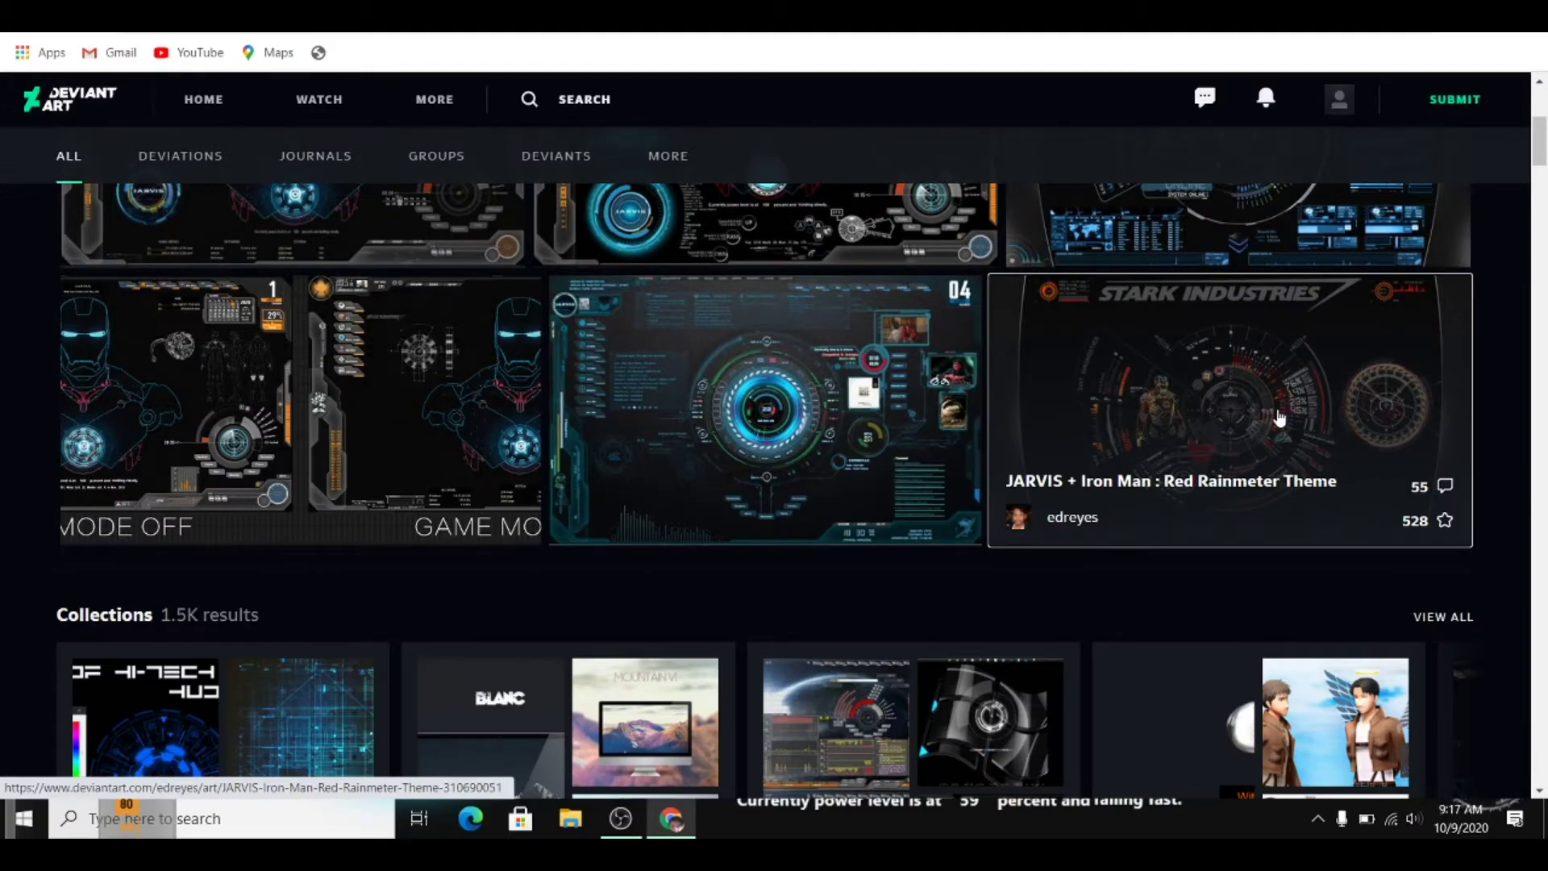
click(1280, 418)
Step: Download the JARVIS + Iron Man : Red Rainmeter Theme file, check the options for the downloaded file, and leave the page
scroll(1116, 474, down, 3)
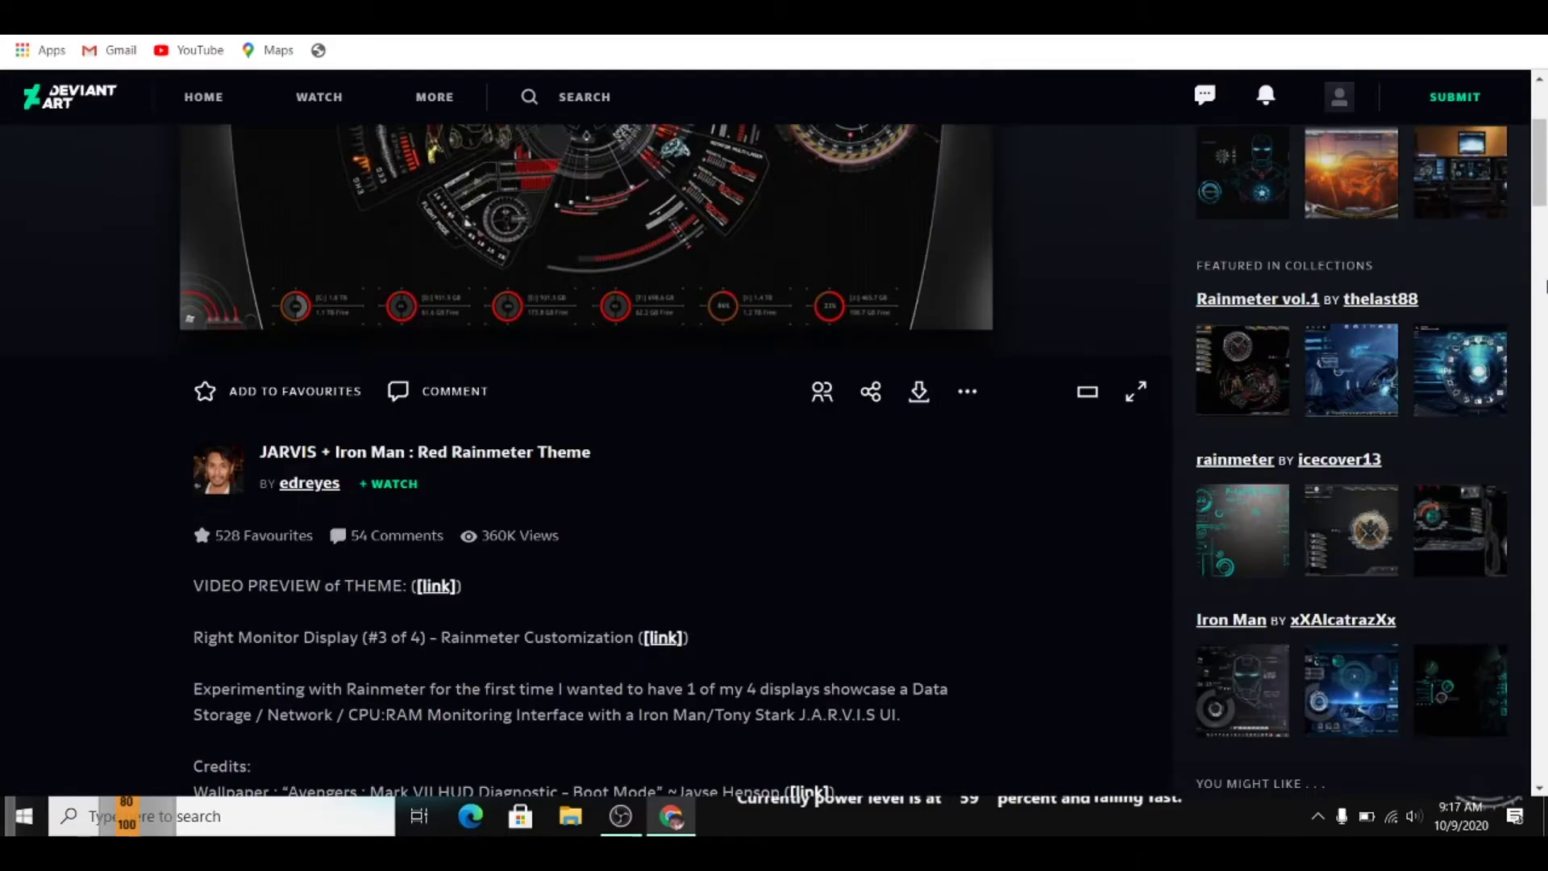
click(920, 393)
click(420, 48)
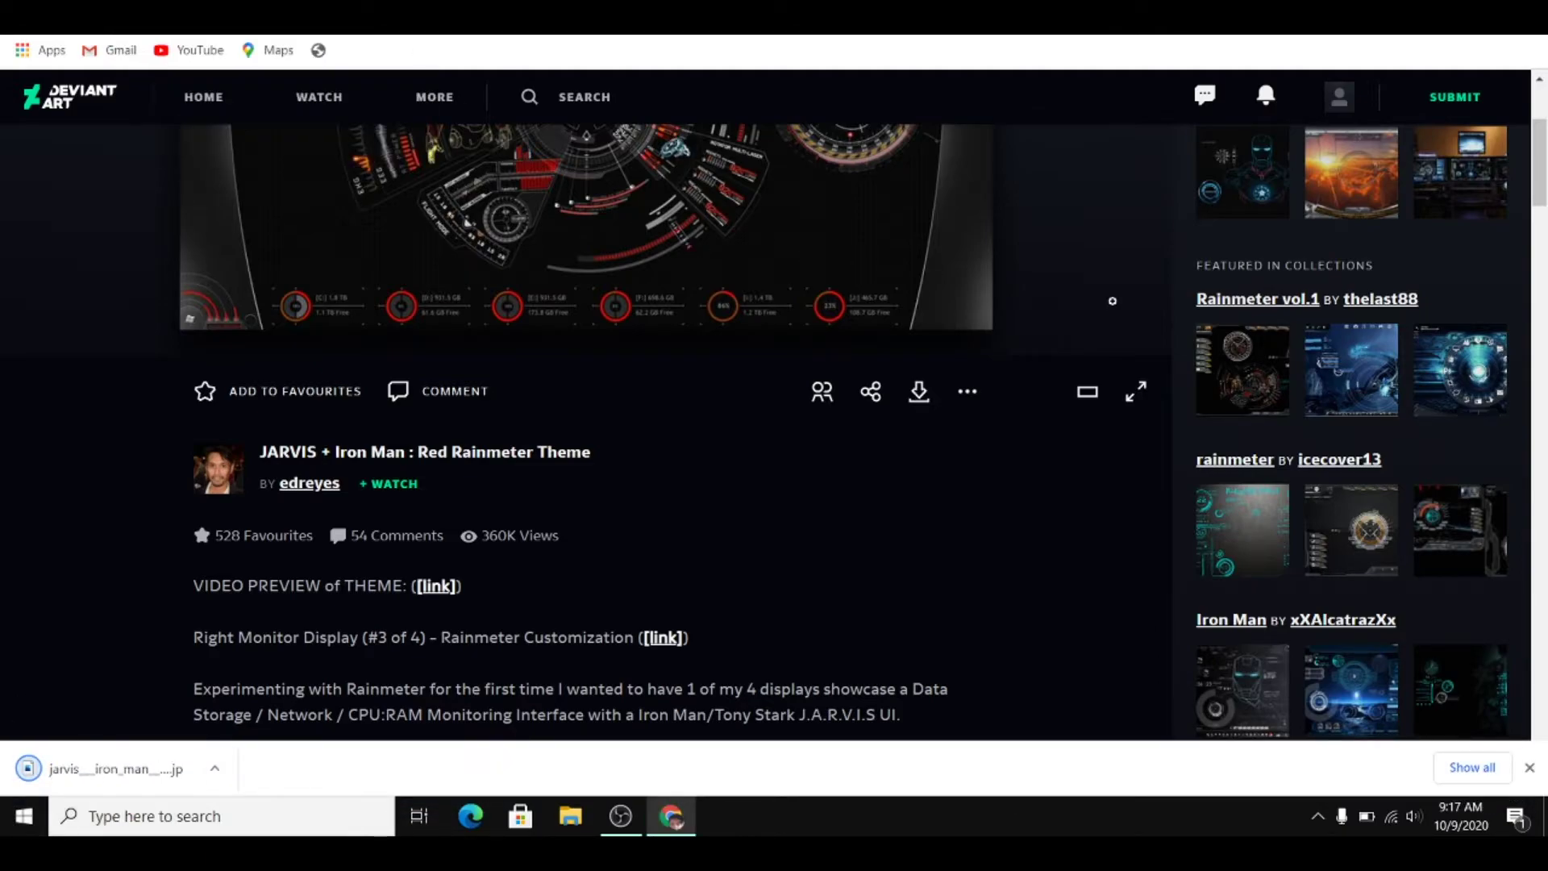
scroll(1543, 188, up, 3)
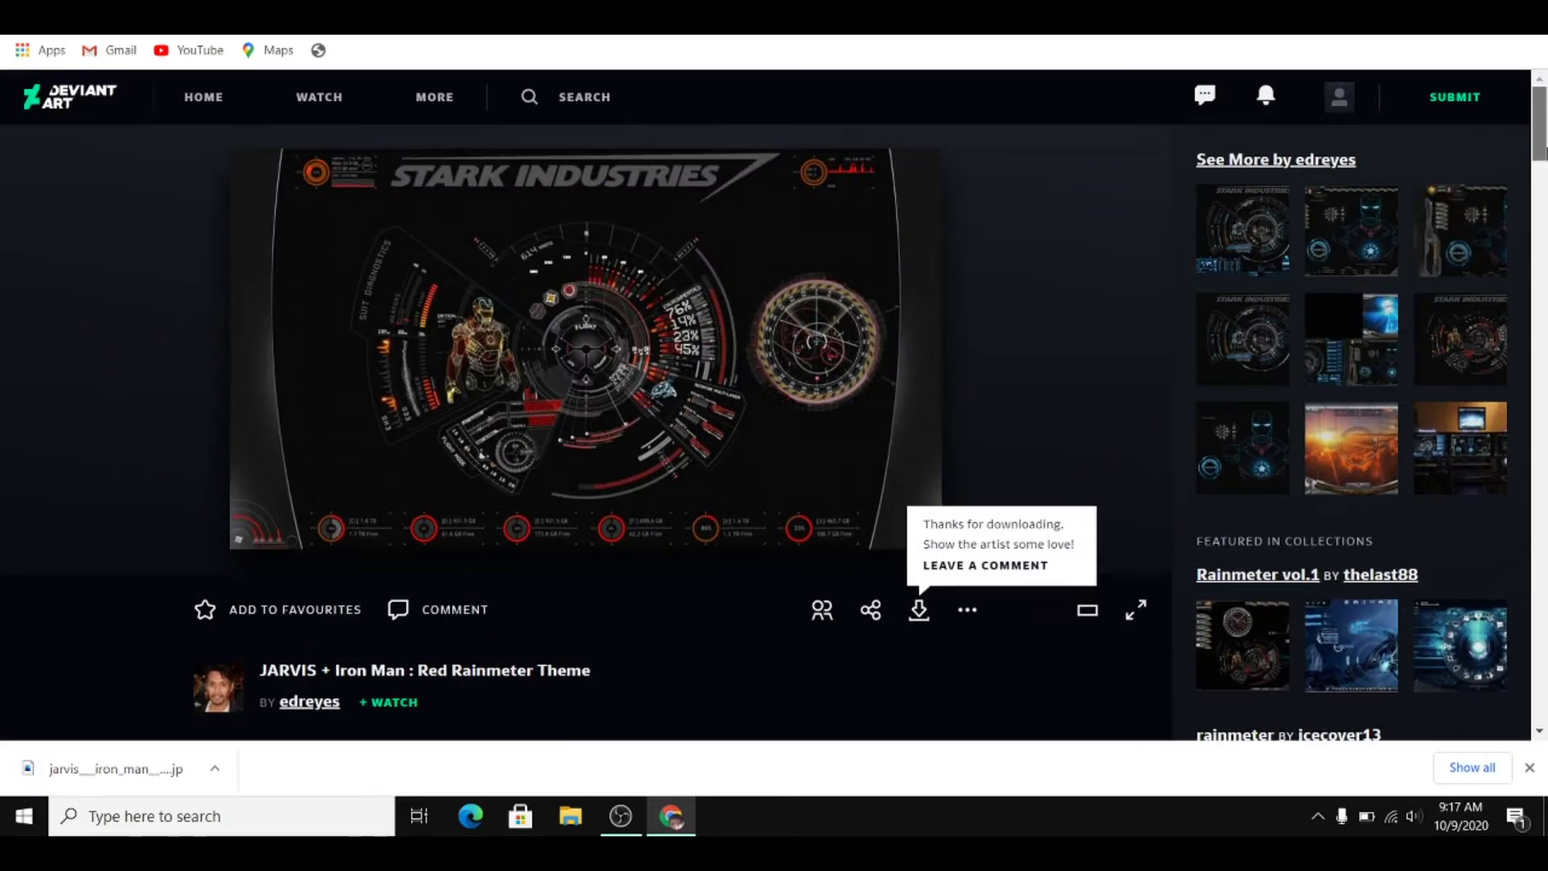
click(215, 773)
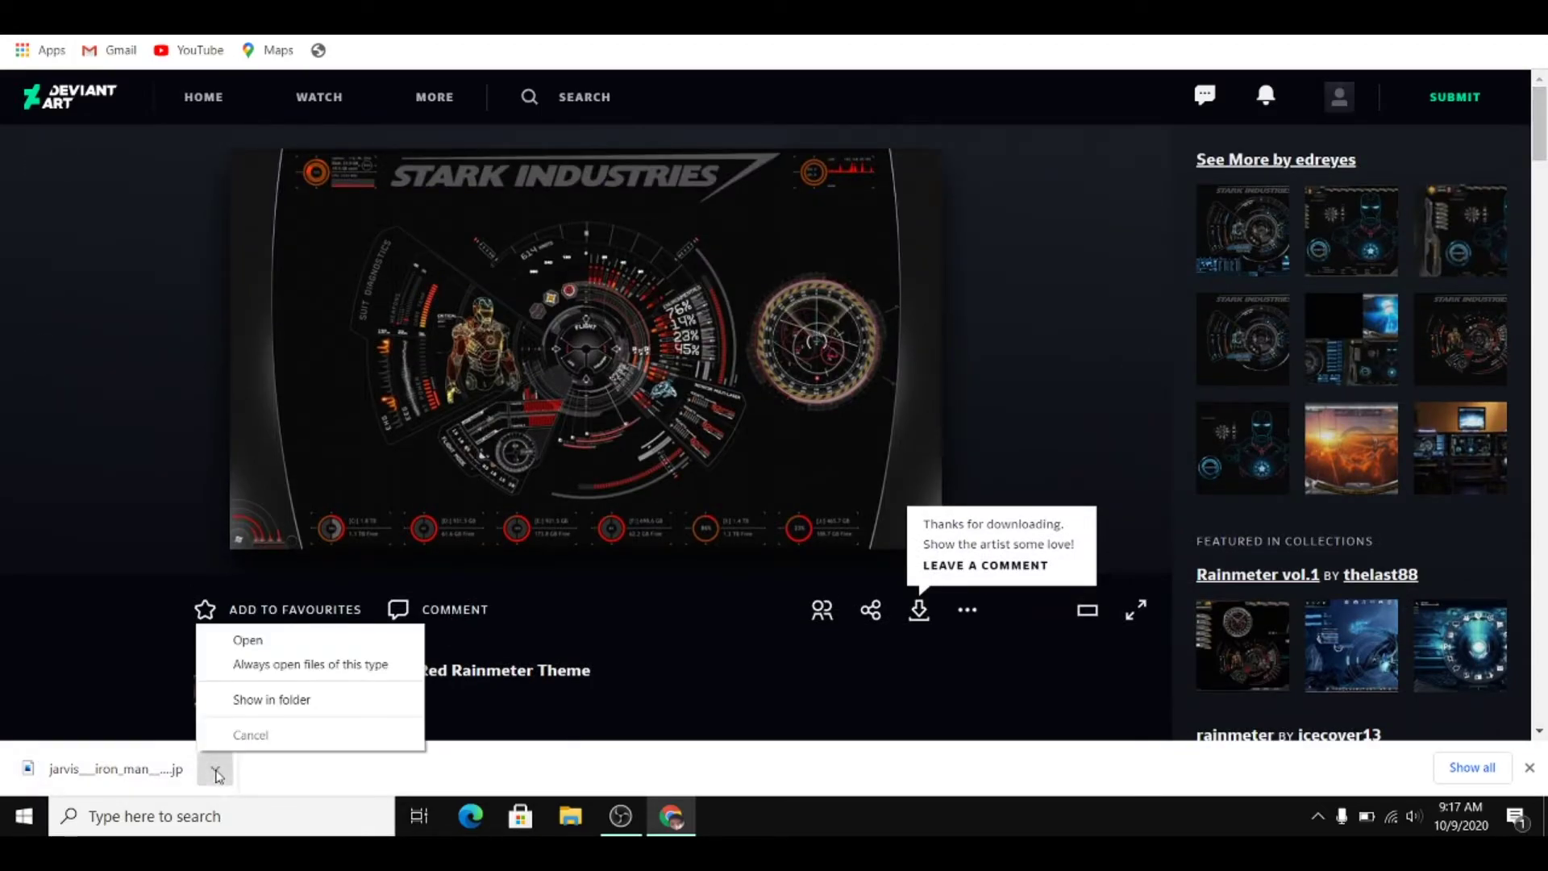
click(91, 644)
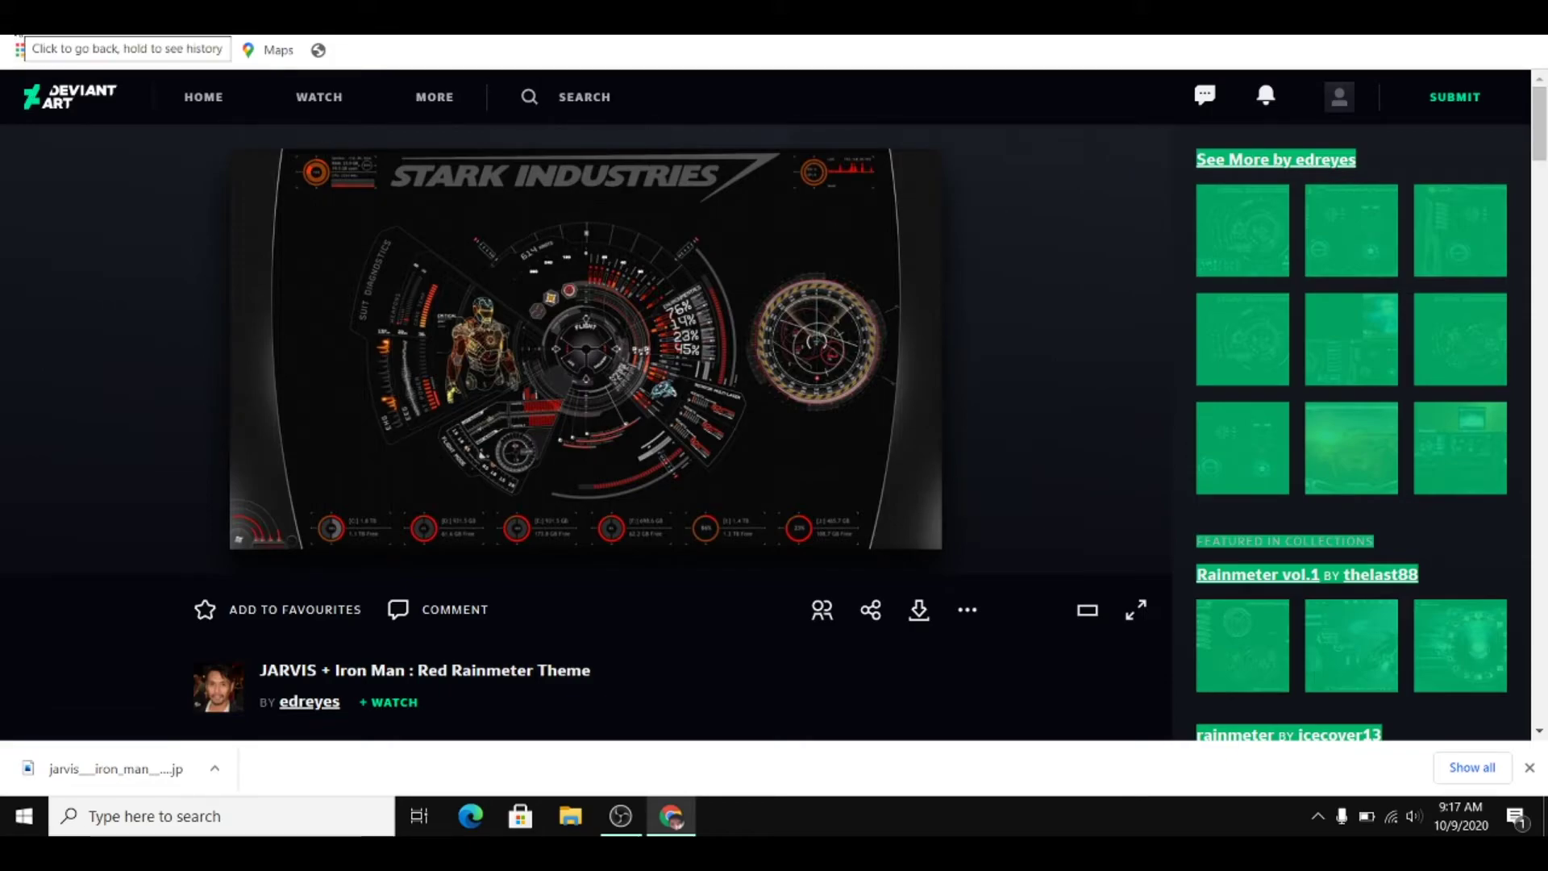
click(18, 23)
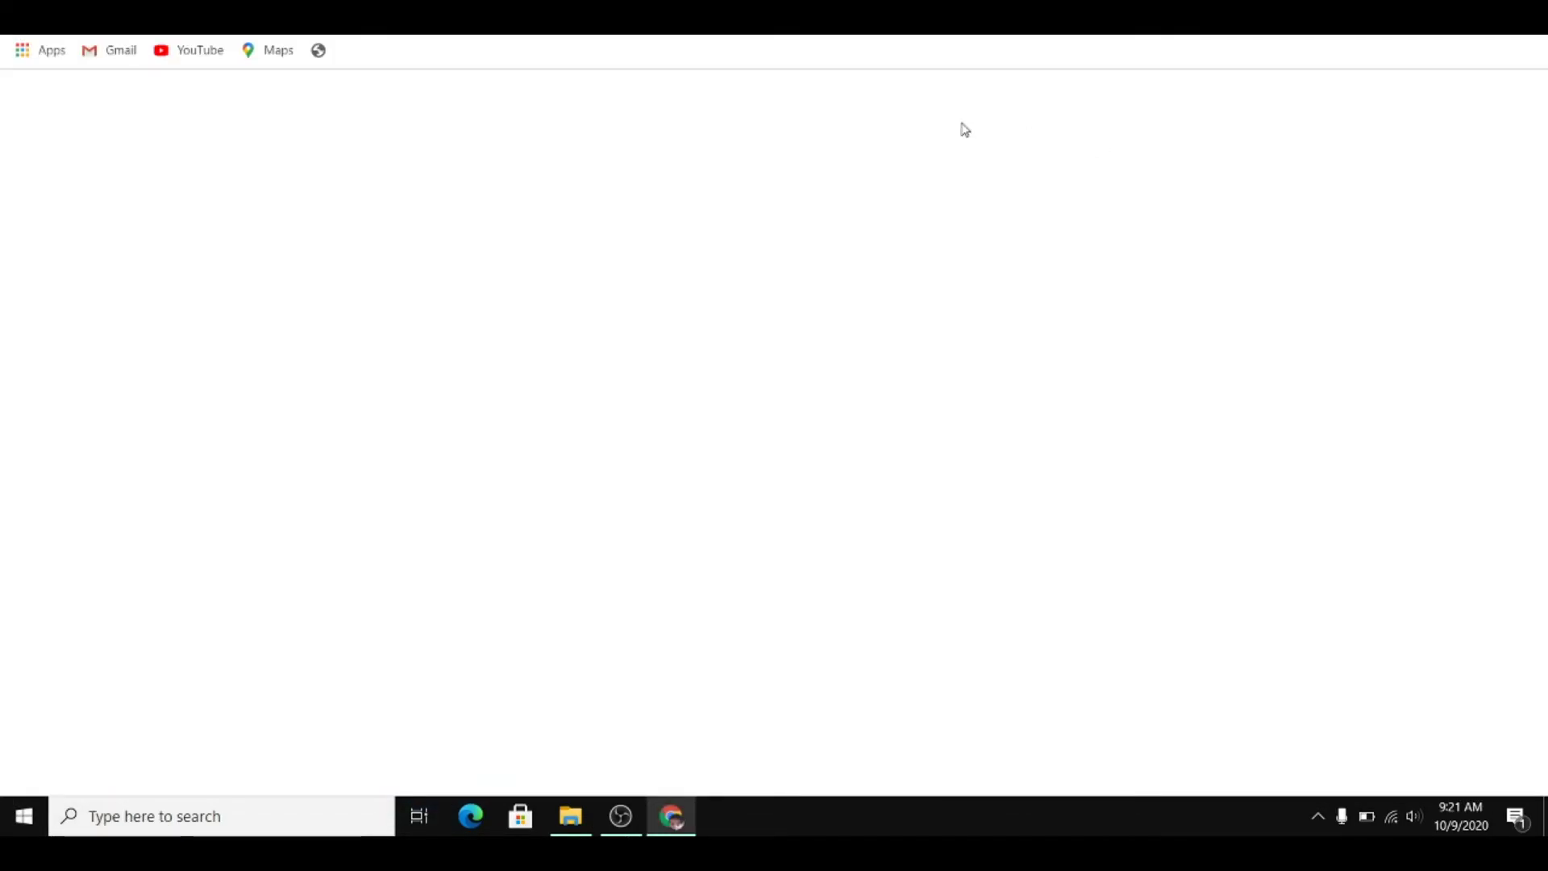
Step: Search Google for "jarvis shield os" and open the J.A.R.V.I.S. + S.H.I.E.L.D. OS page on visualskins.com
text(jarvis)
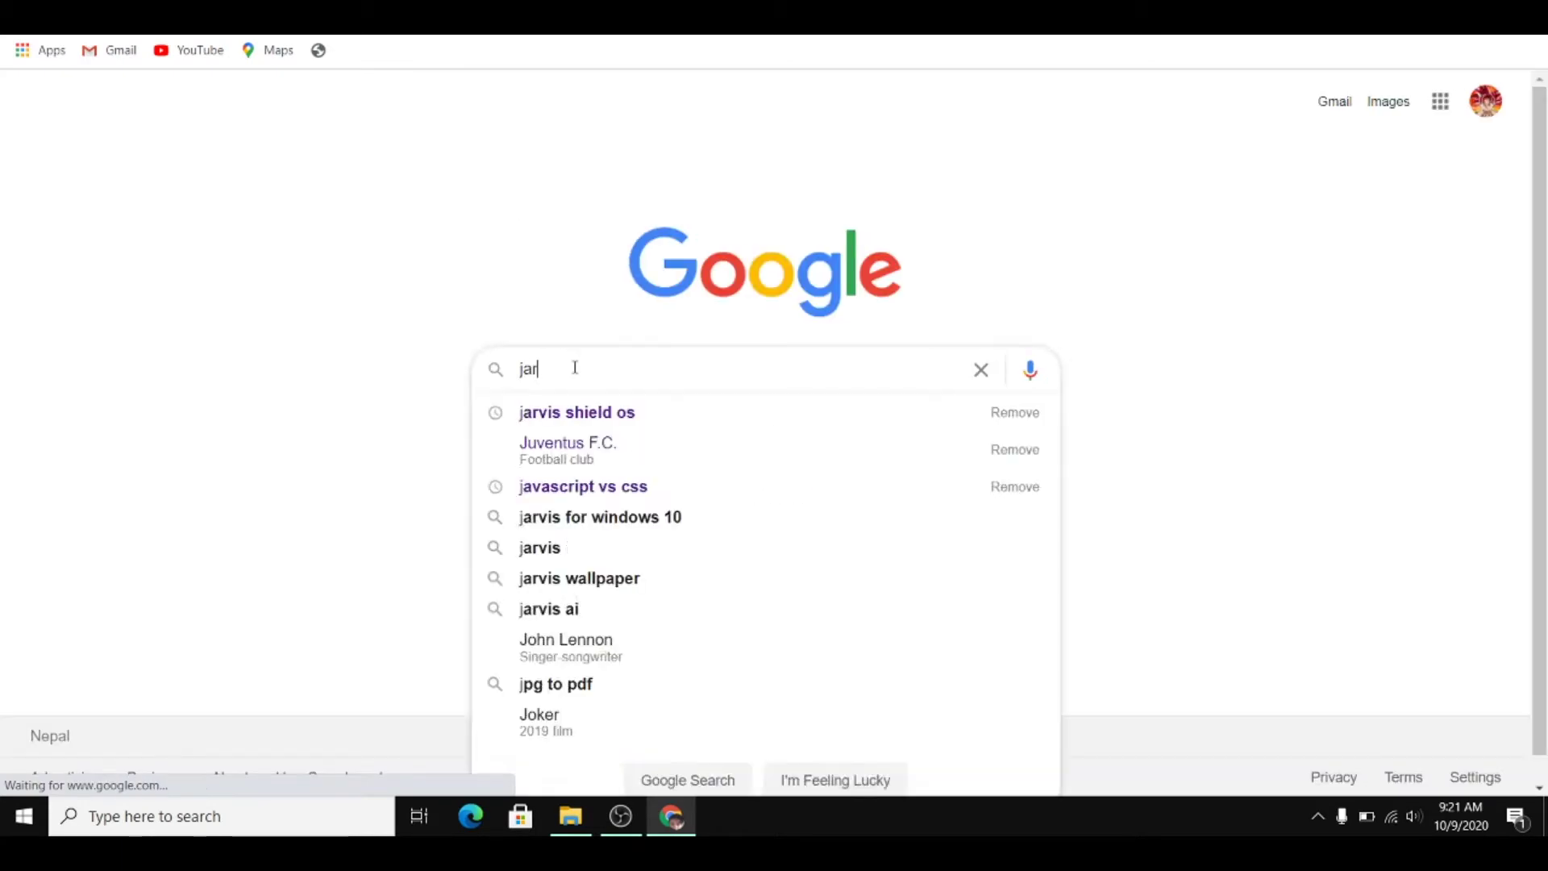
click(621, 406)
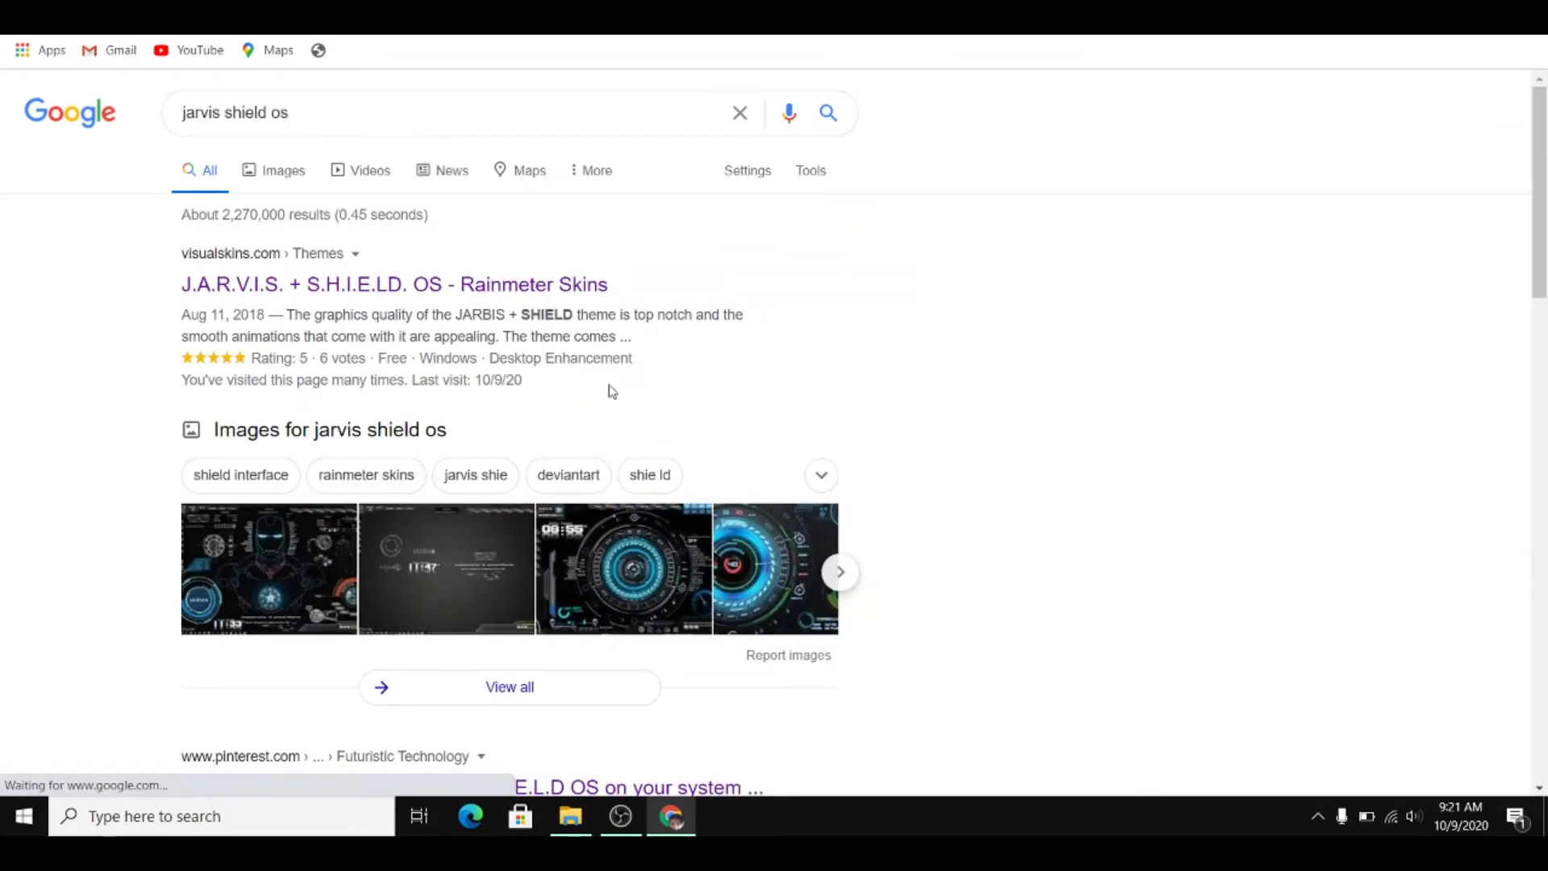
click(422, 289)
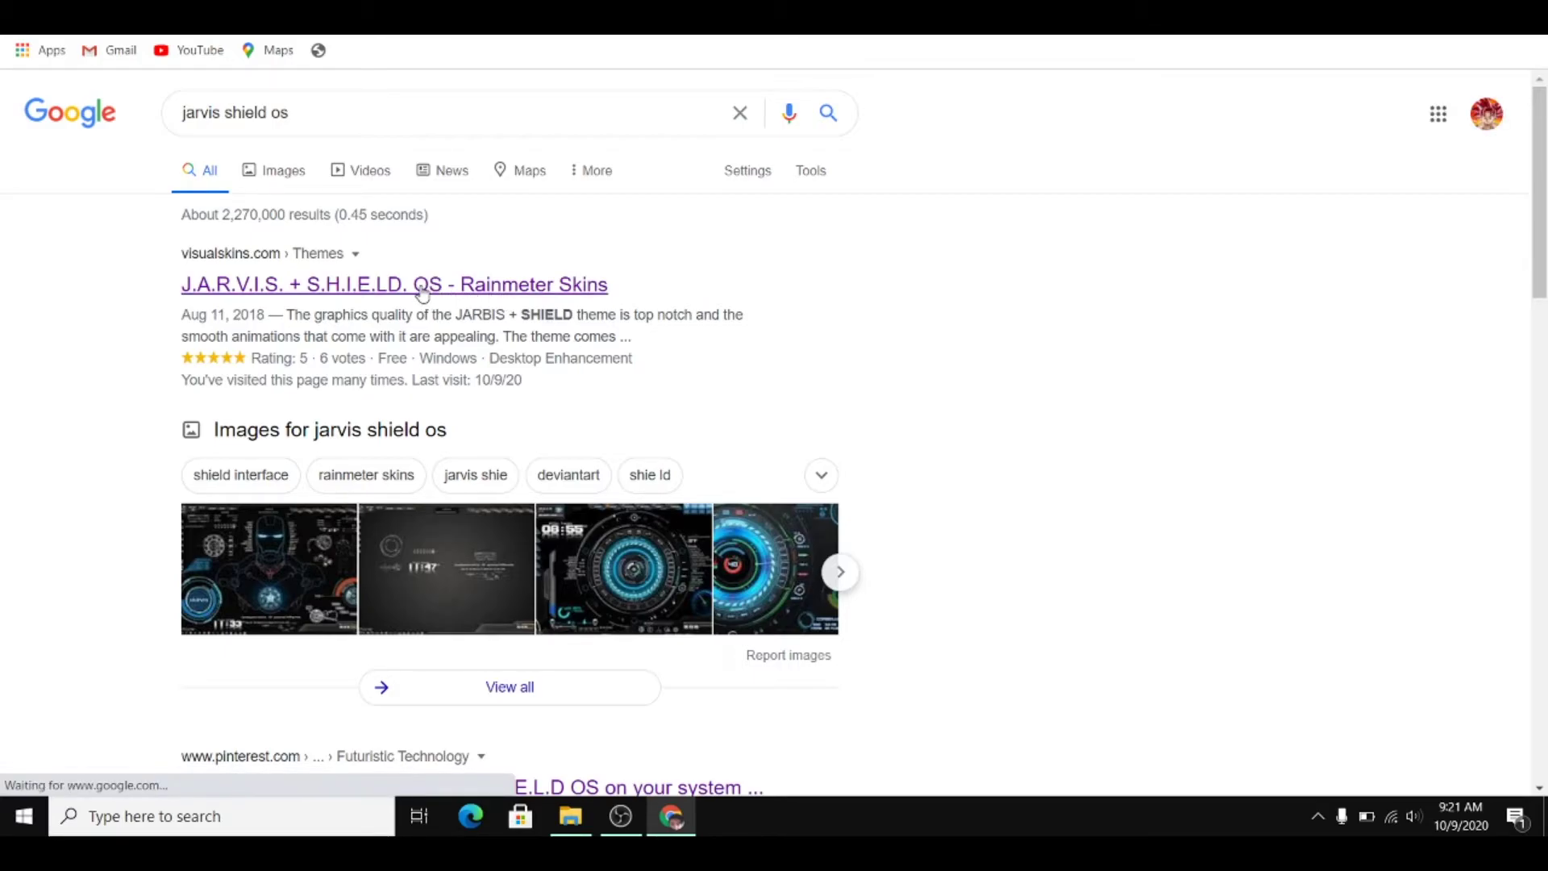
Step: Download jarvis-shield-os.rmskin and install it in Rainmeter with all components and the included layout applied
scroll(1545, 310, down, 6)
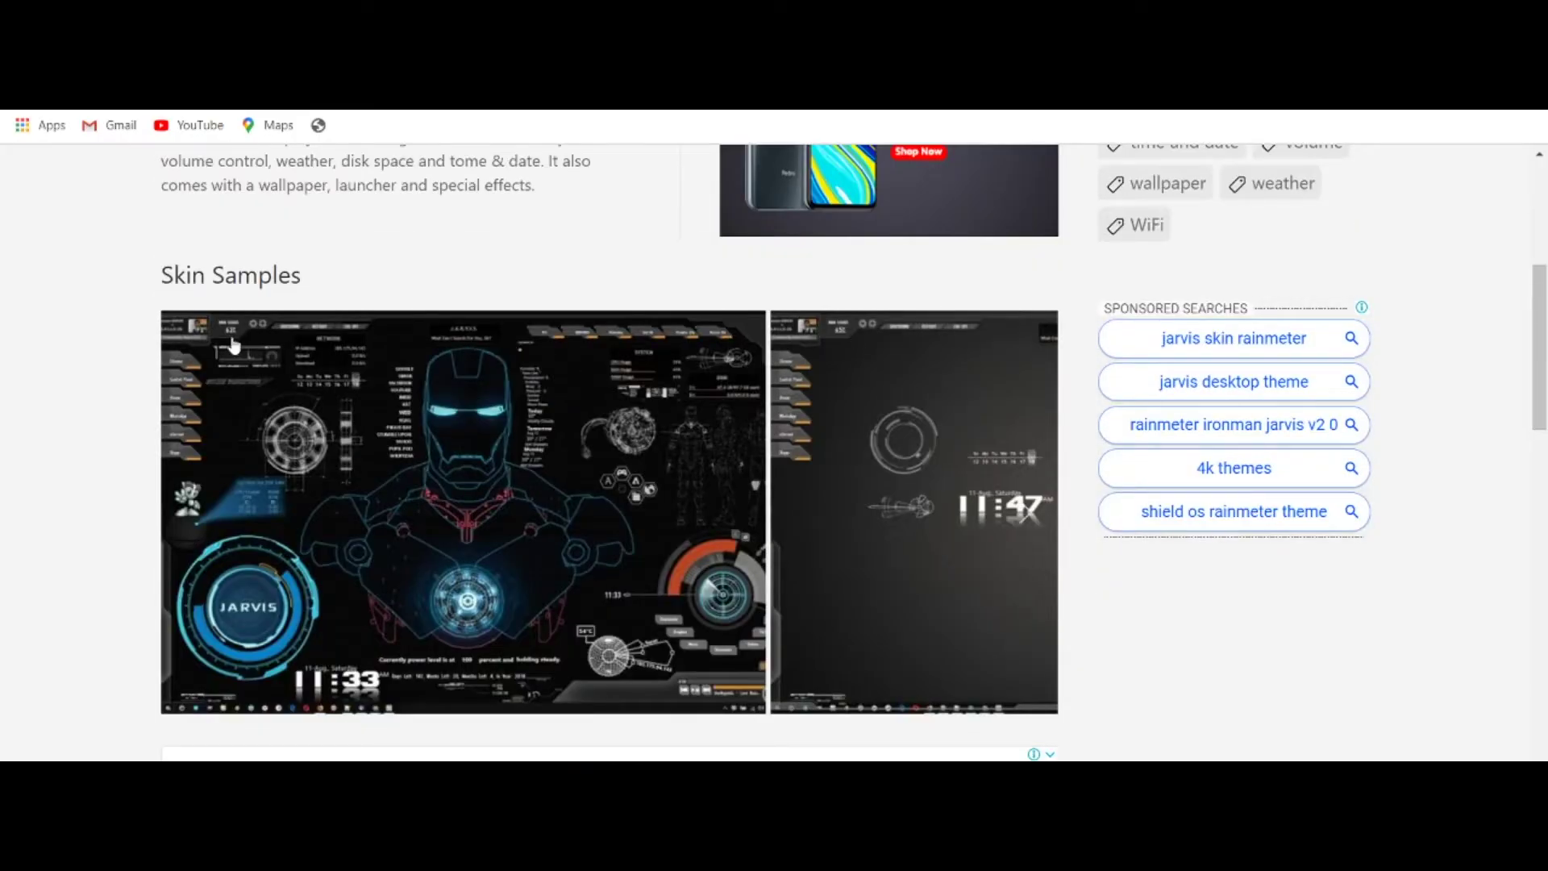
scroll(726, 484, down, 8)
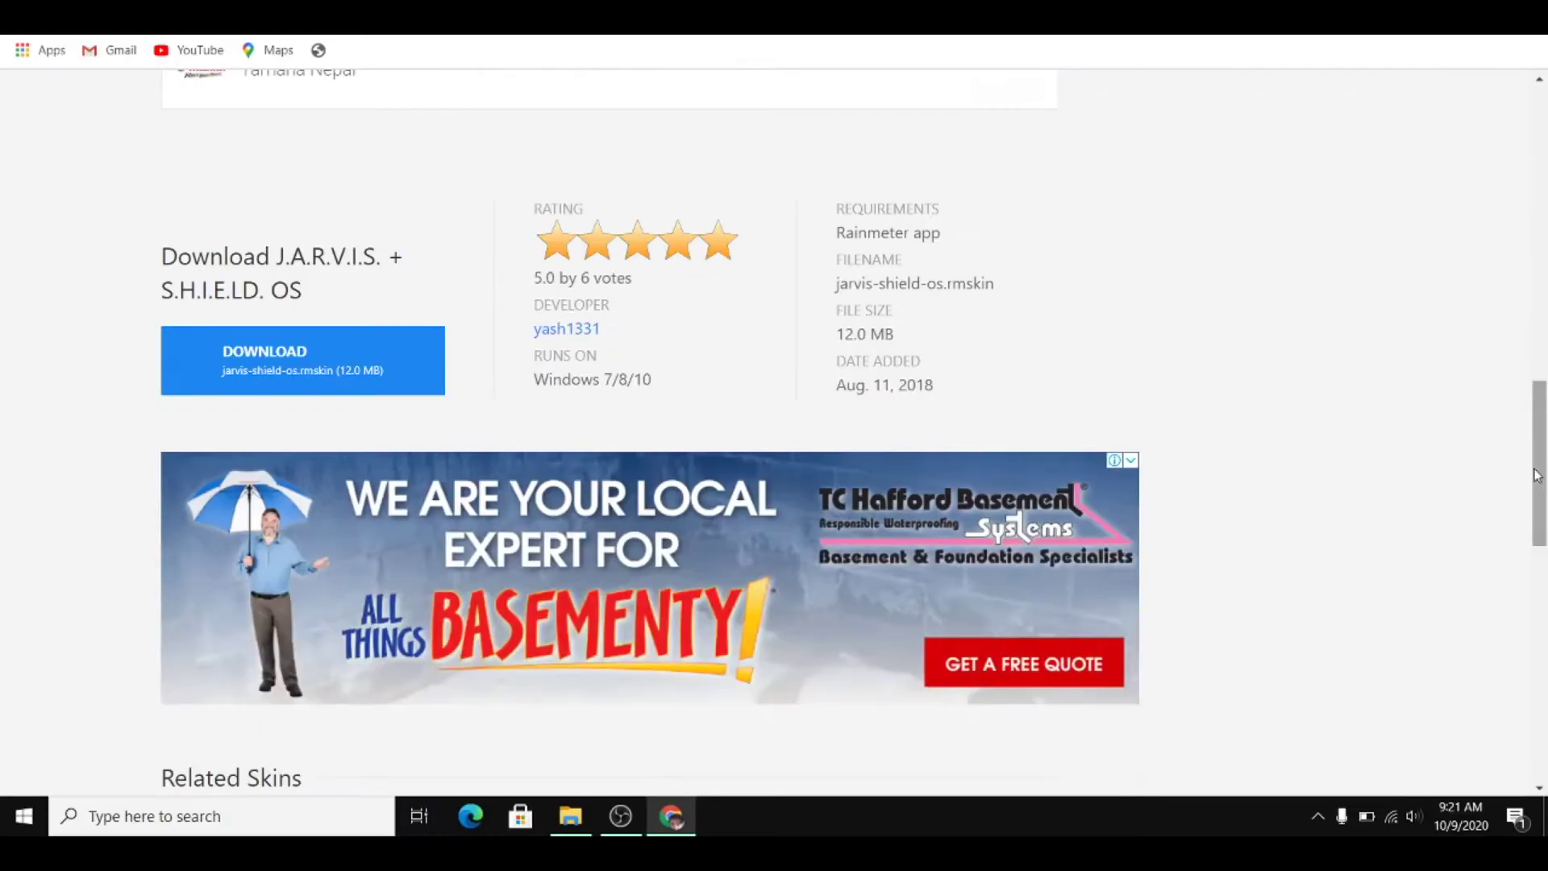
click(298, 375)
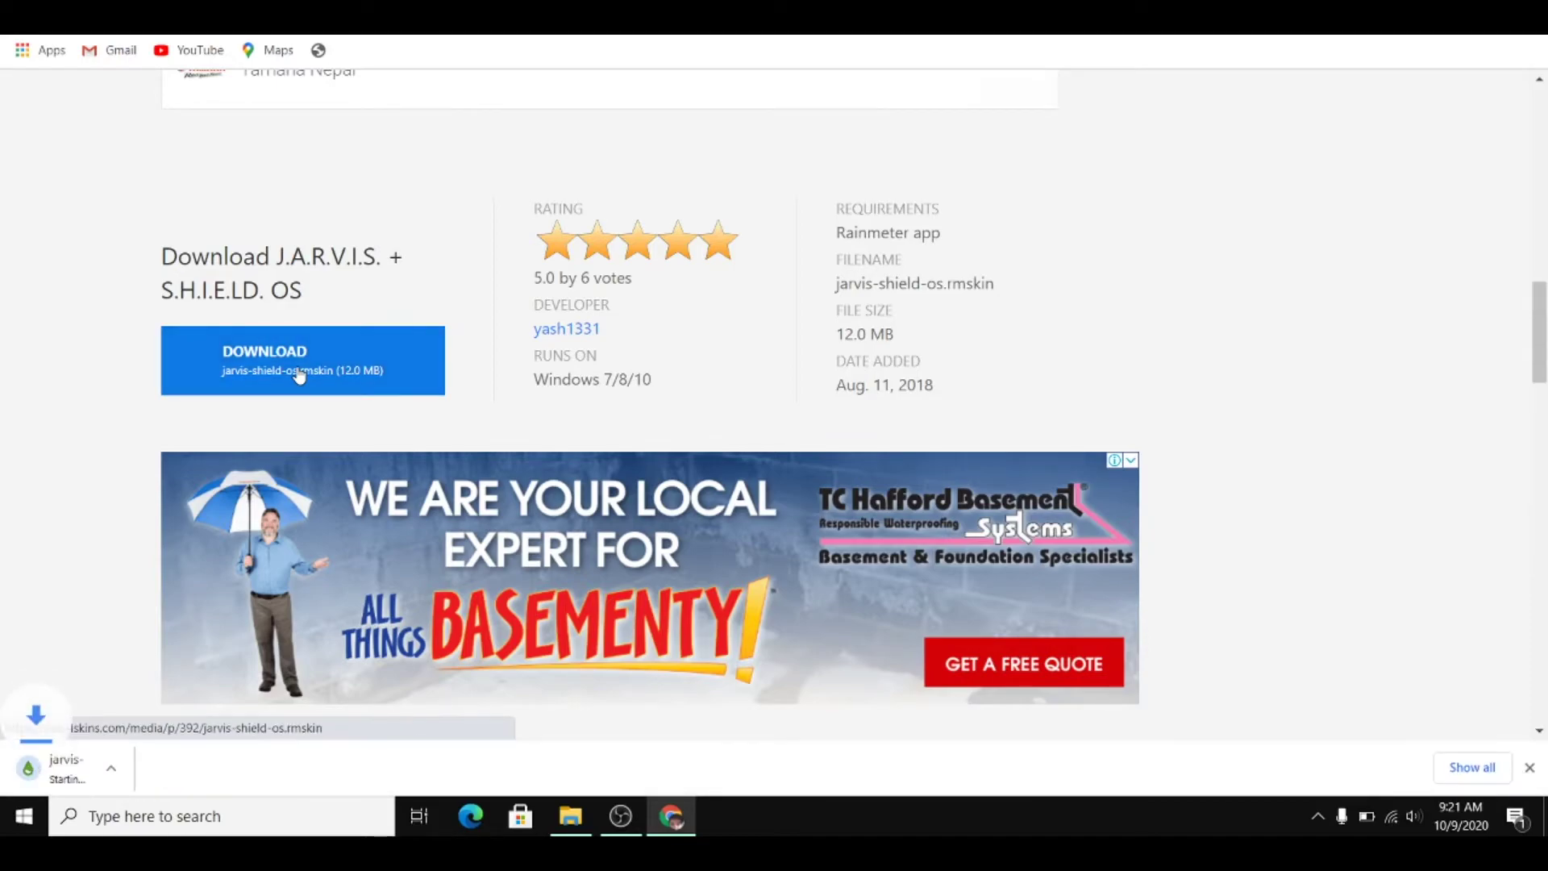
drag(1544, 335, 1544, 341)
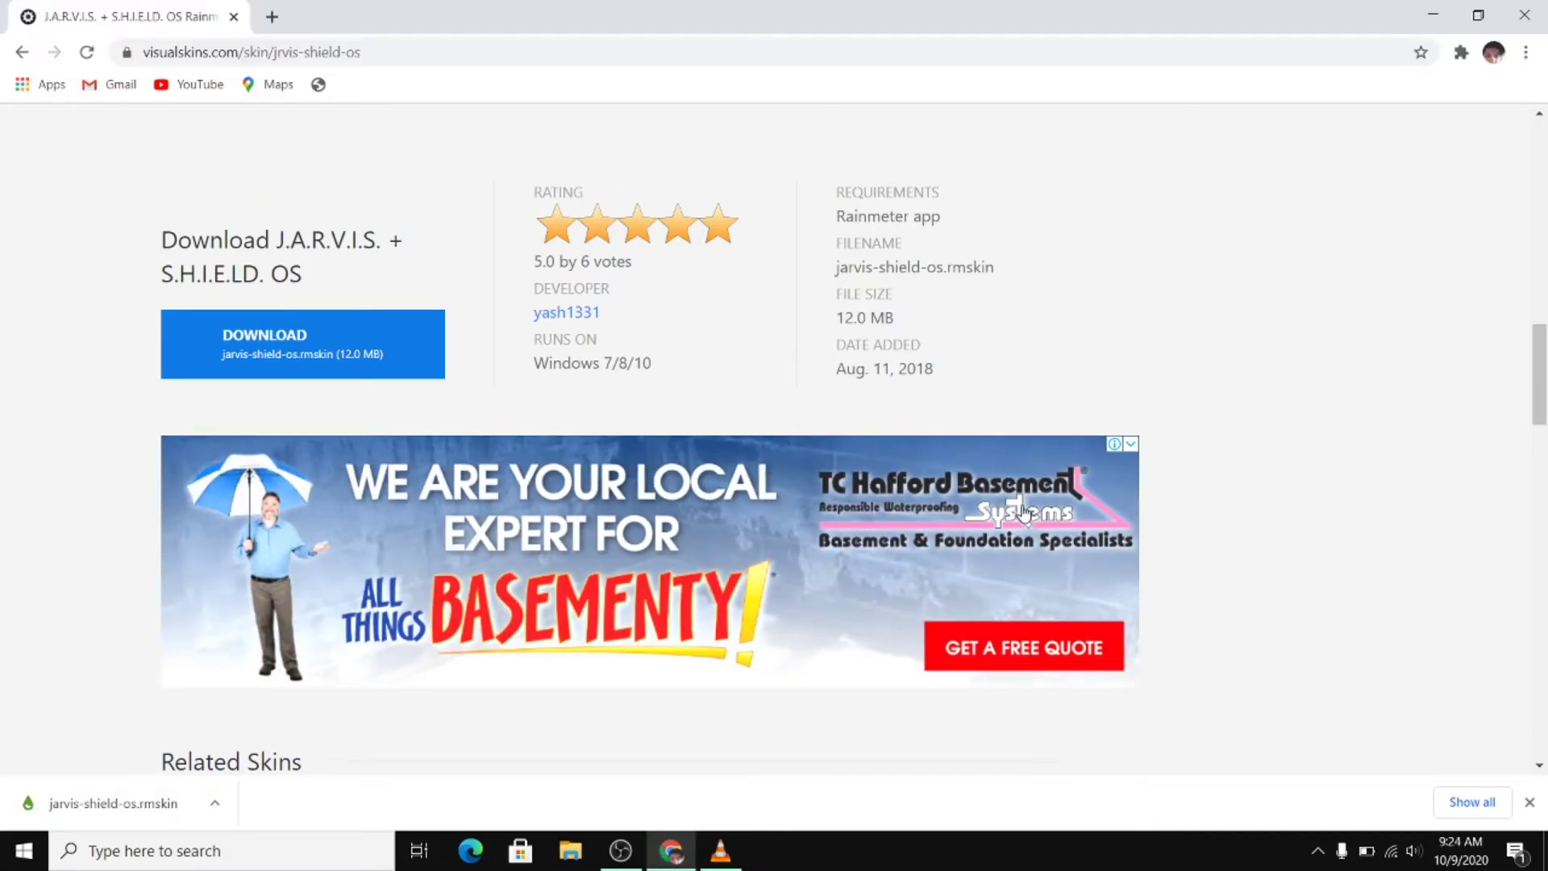
click(127, 806)
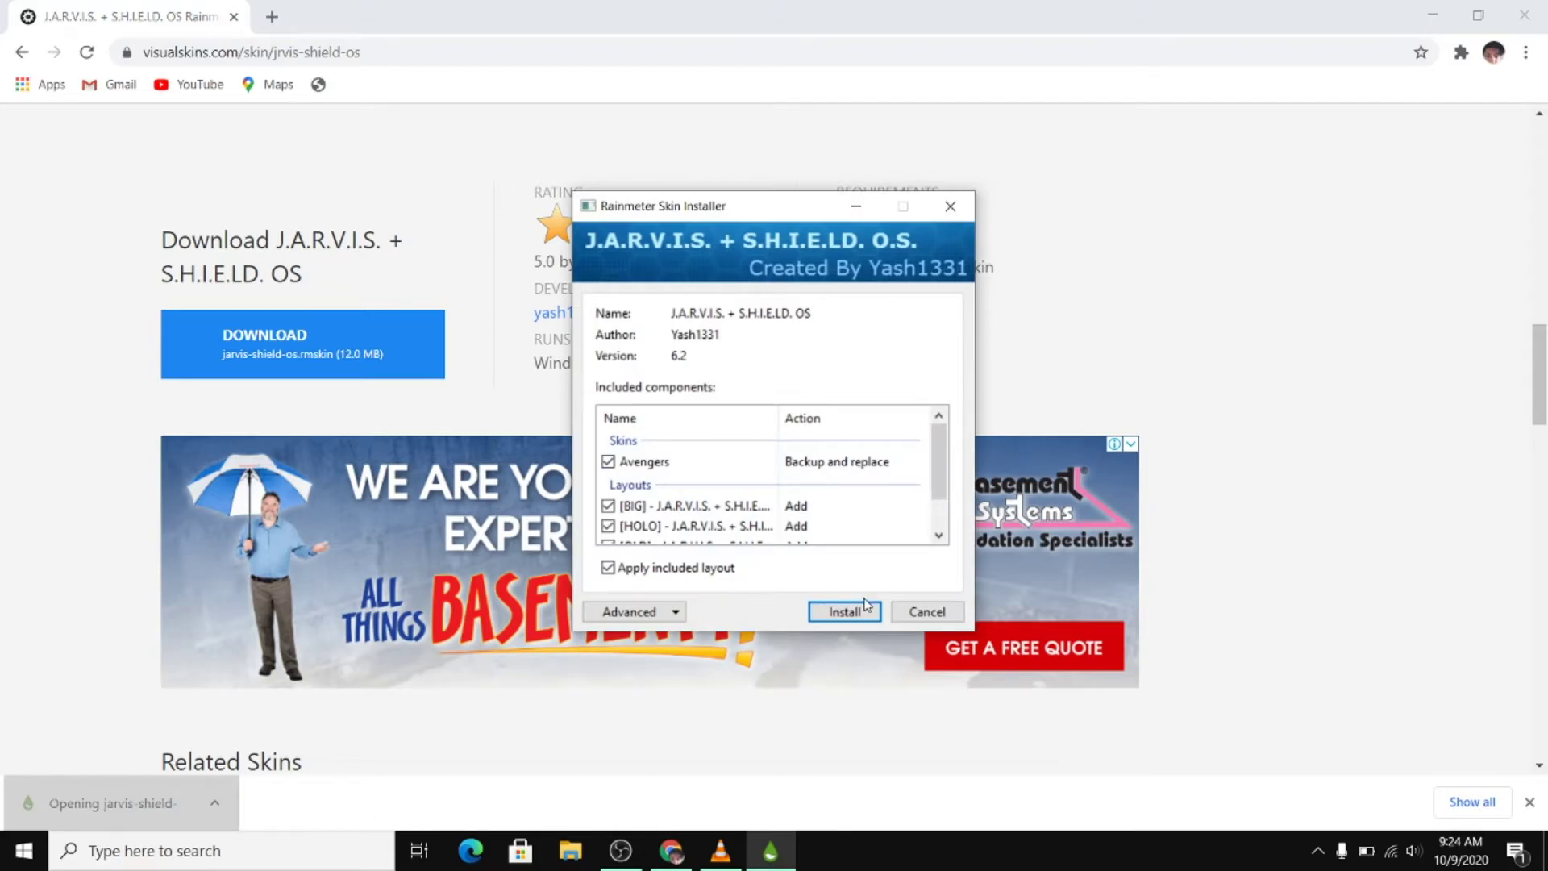
click(848, 611)
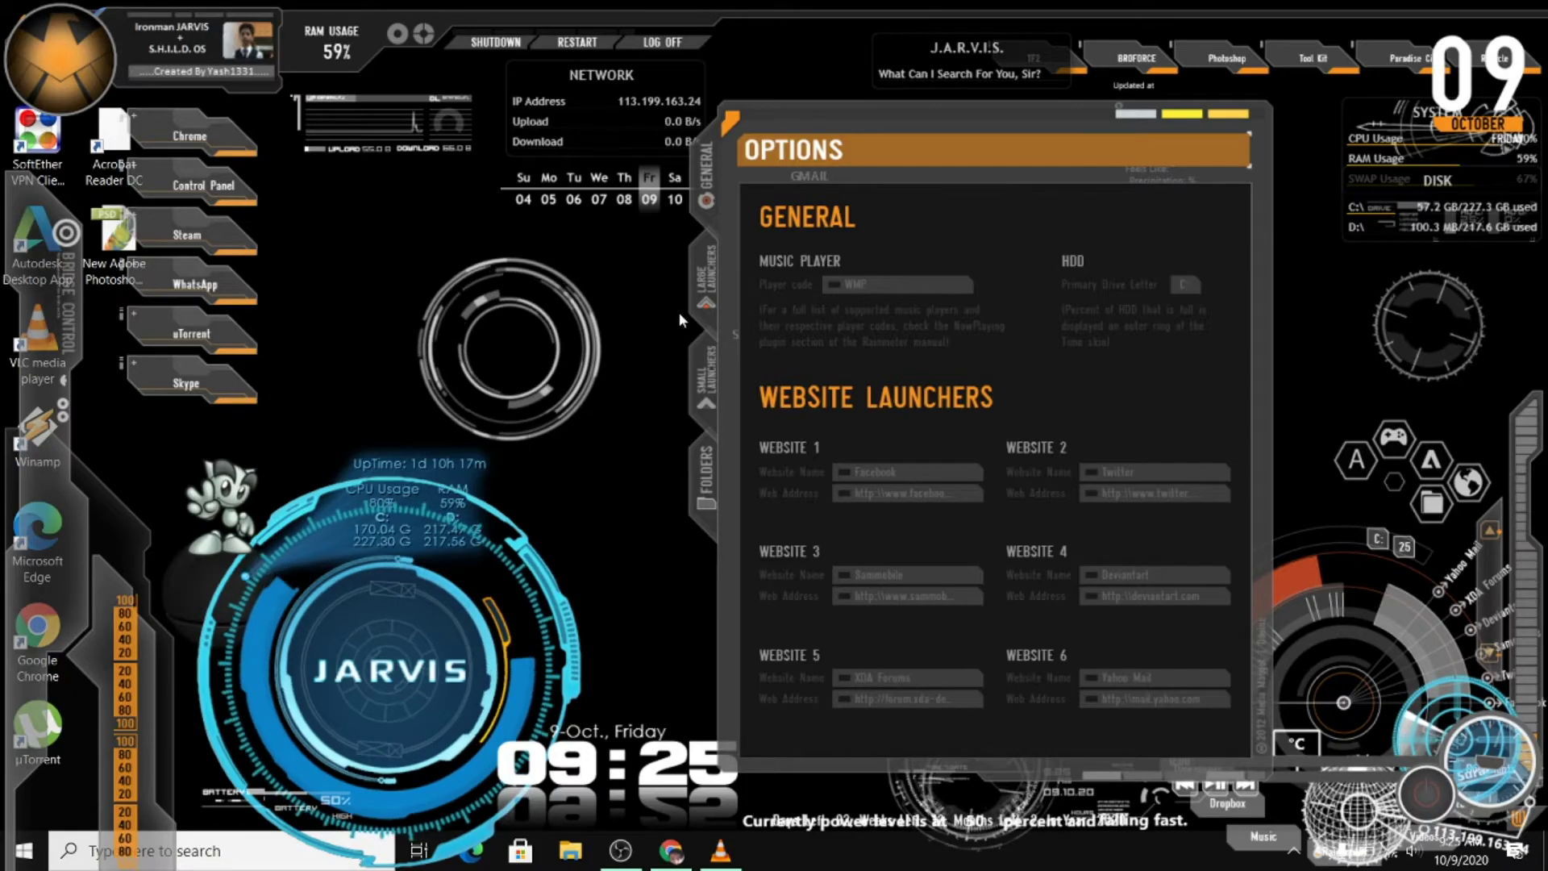
Step: Unload the Avengers Shield Tag skin from the desktop
right_click(187, 40)
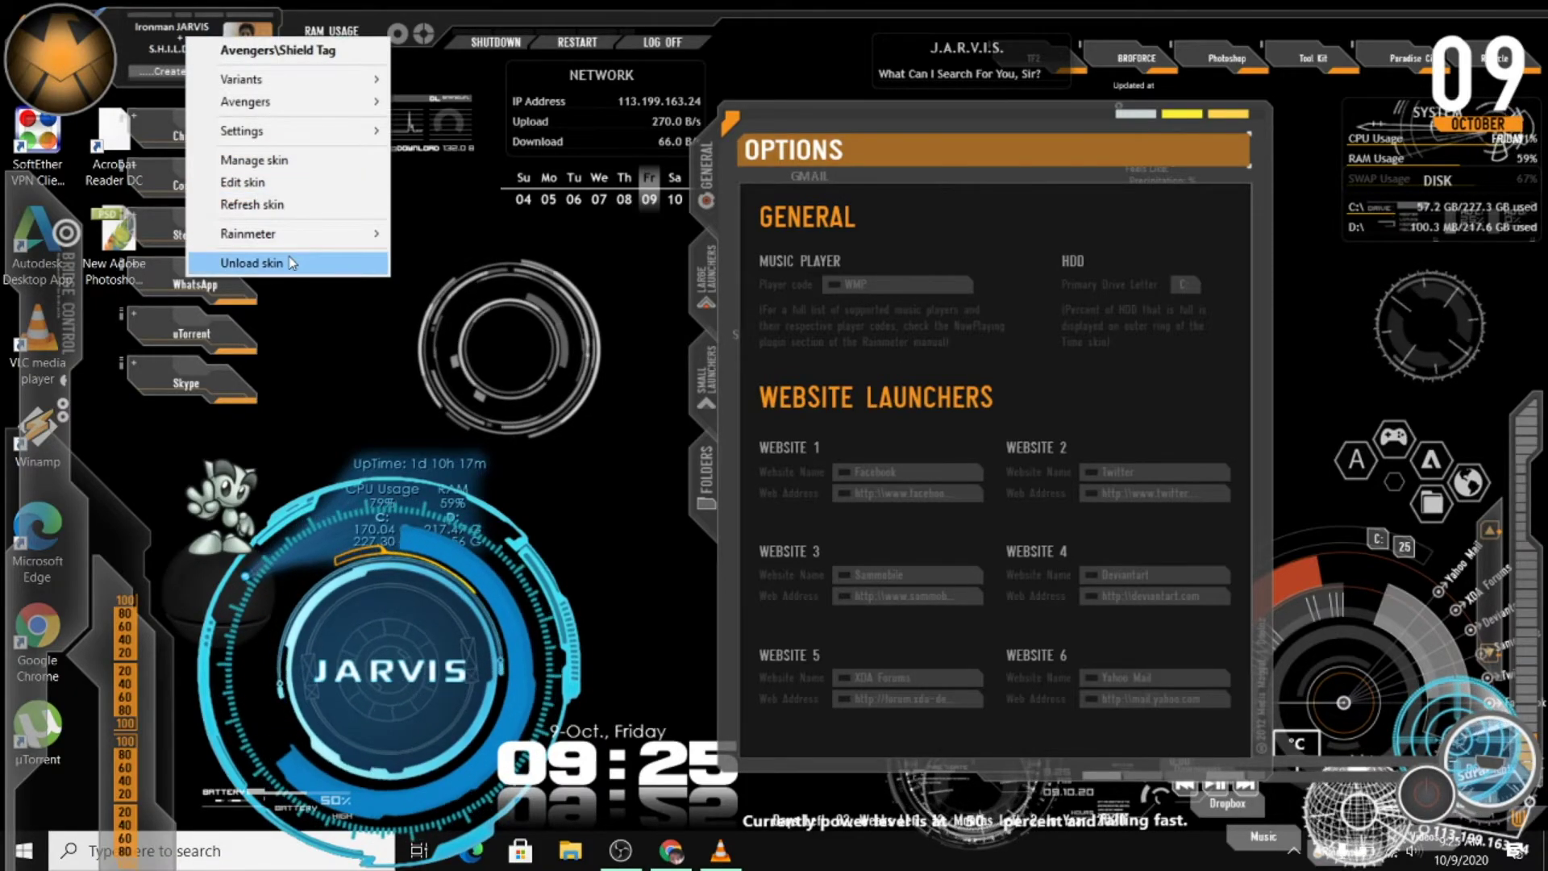
click(251, 262)
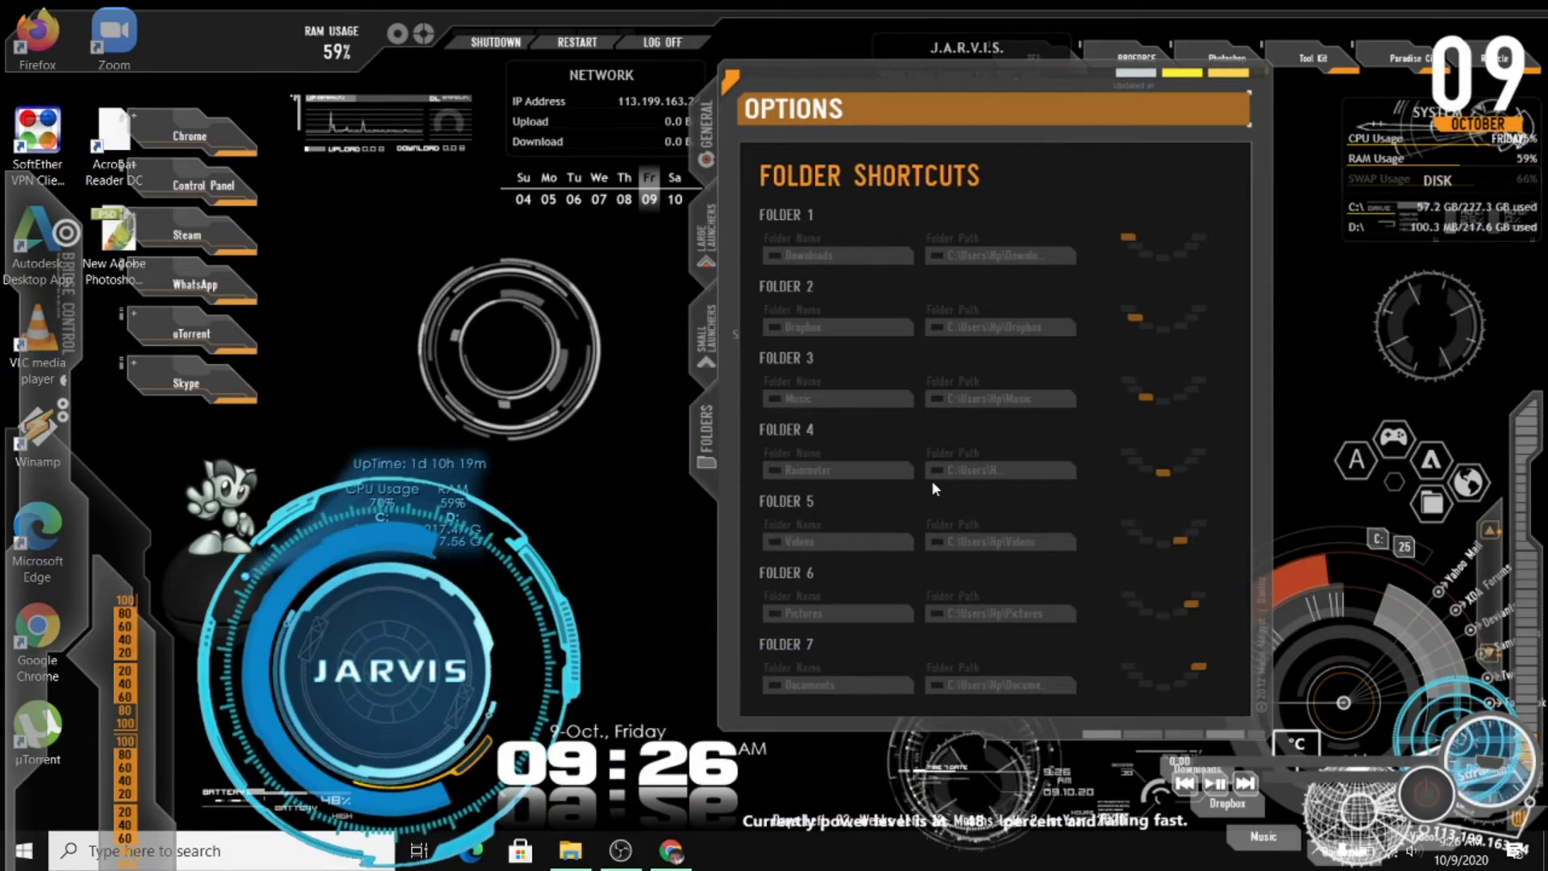
click(821, 257)
click(999, 265)
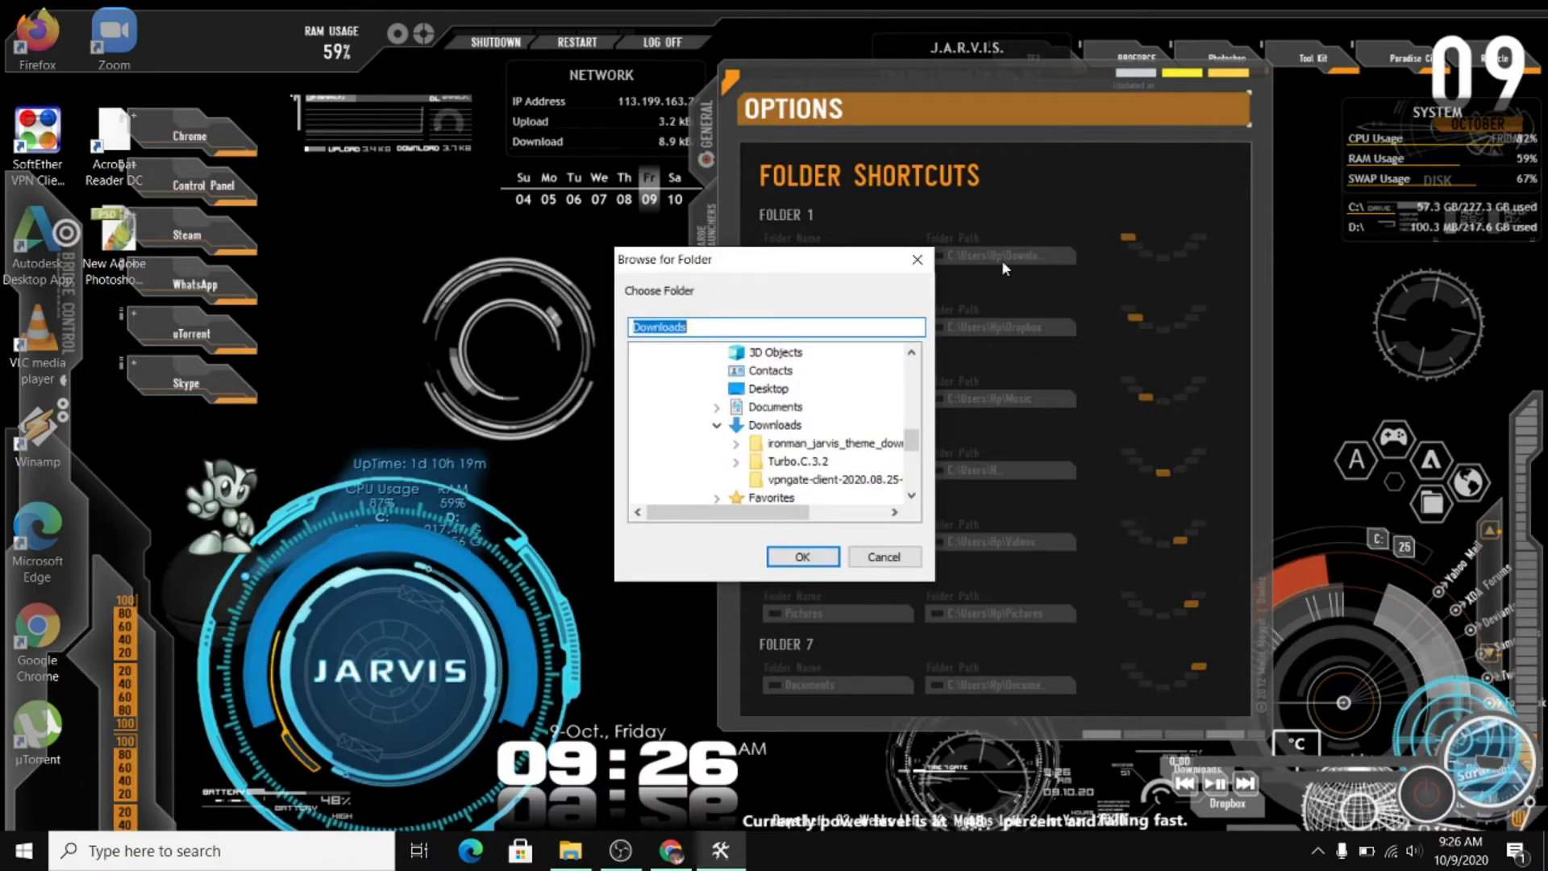
click(917, 259)
Step: Unload the Avengers Time skin, the wireframe globe skin below it, and the Avengers Options skin
right_click(1473, 714)
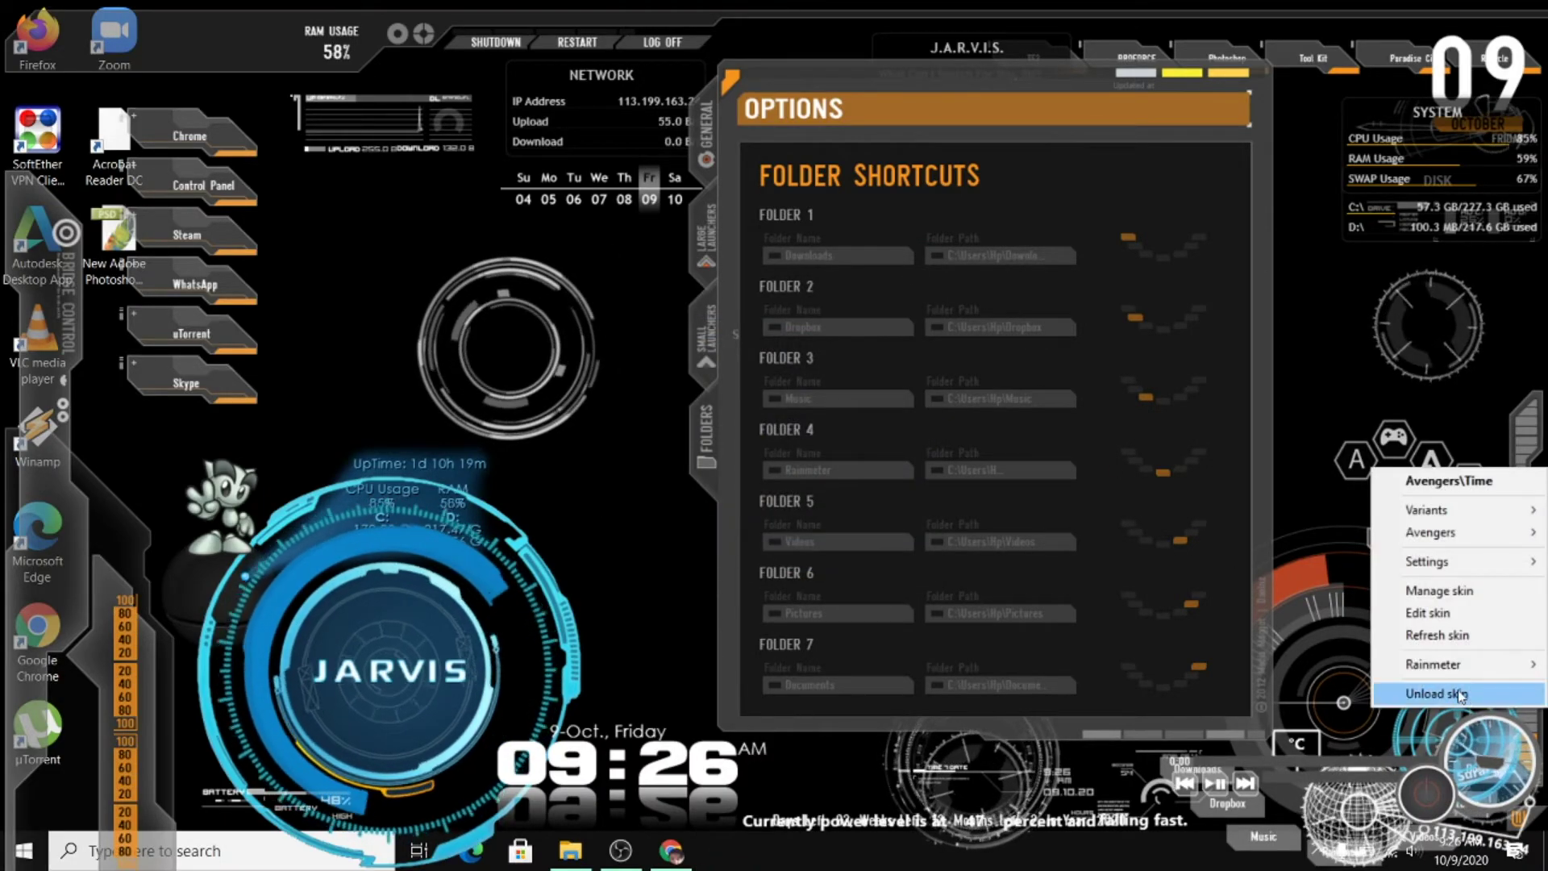
click(1461, 695)
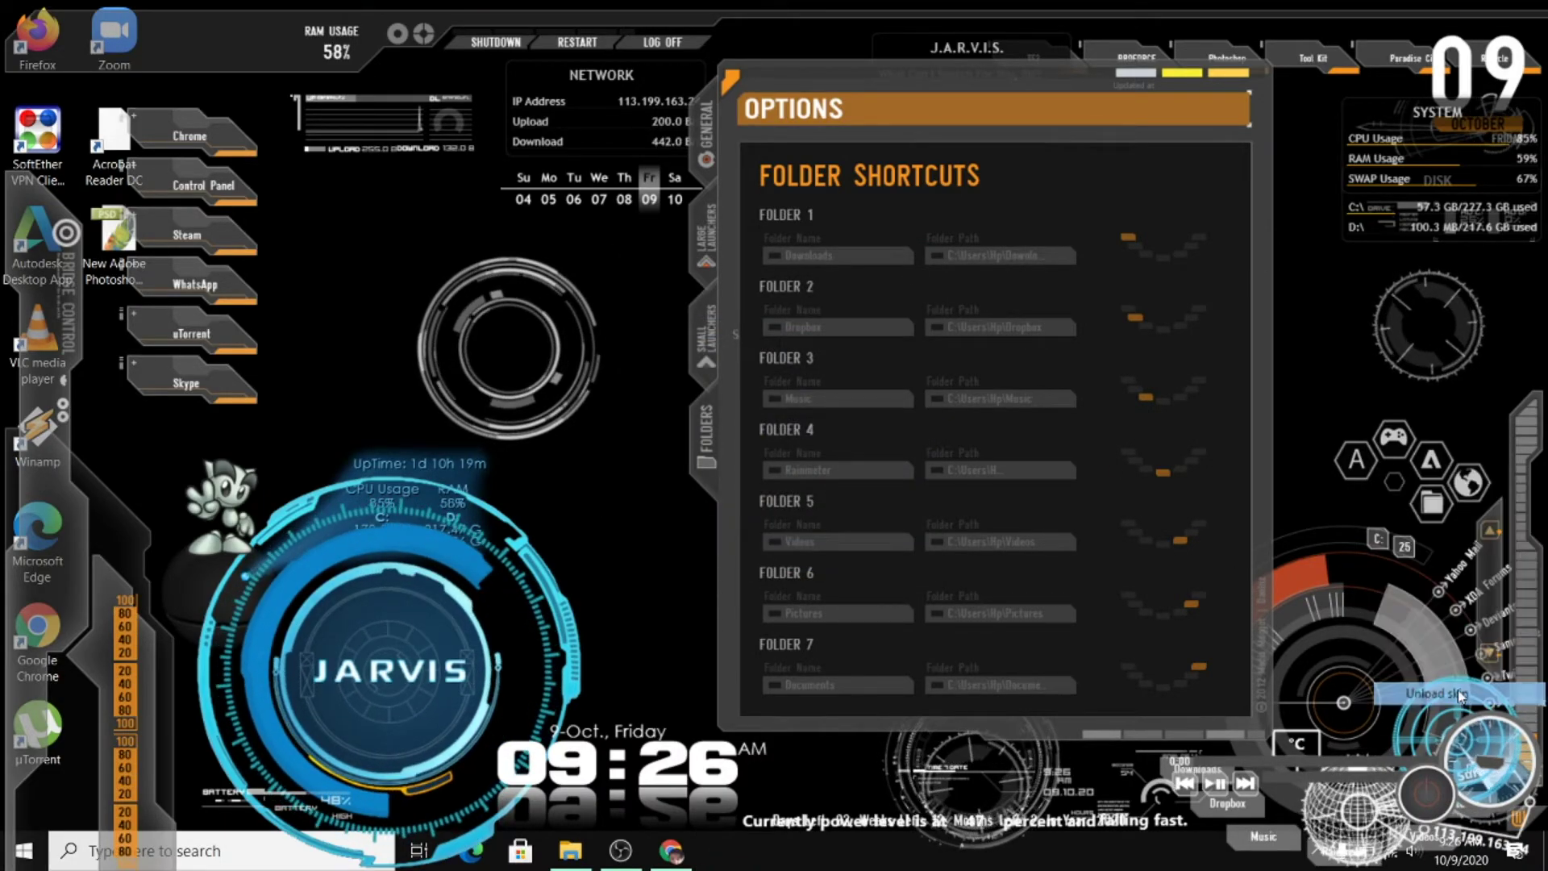
right_click(1376, 797)
click(1400, 778)
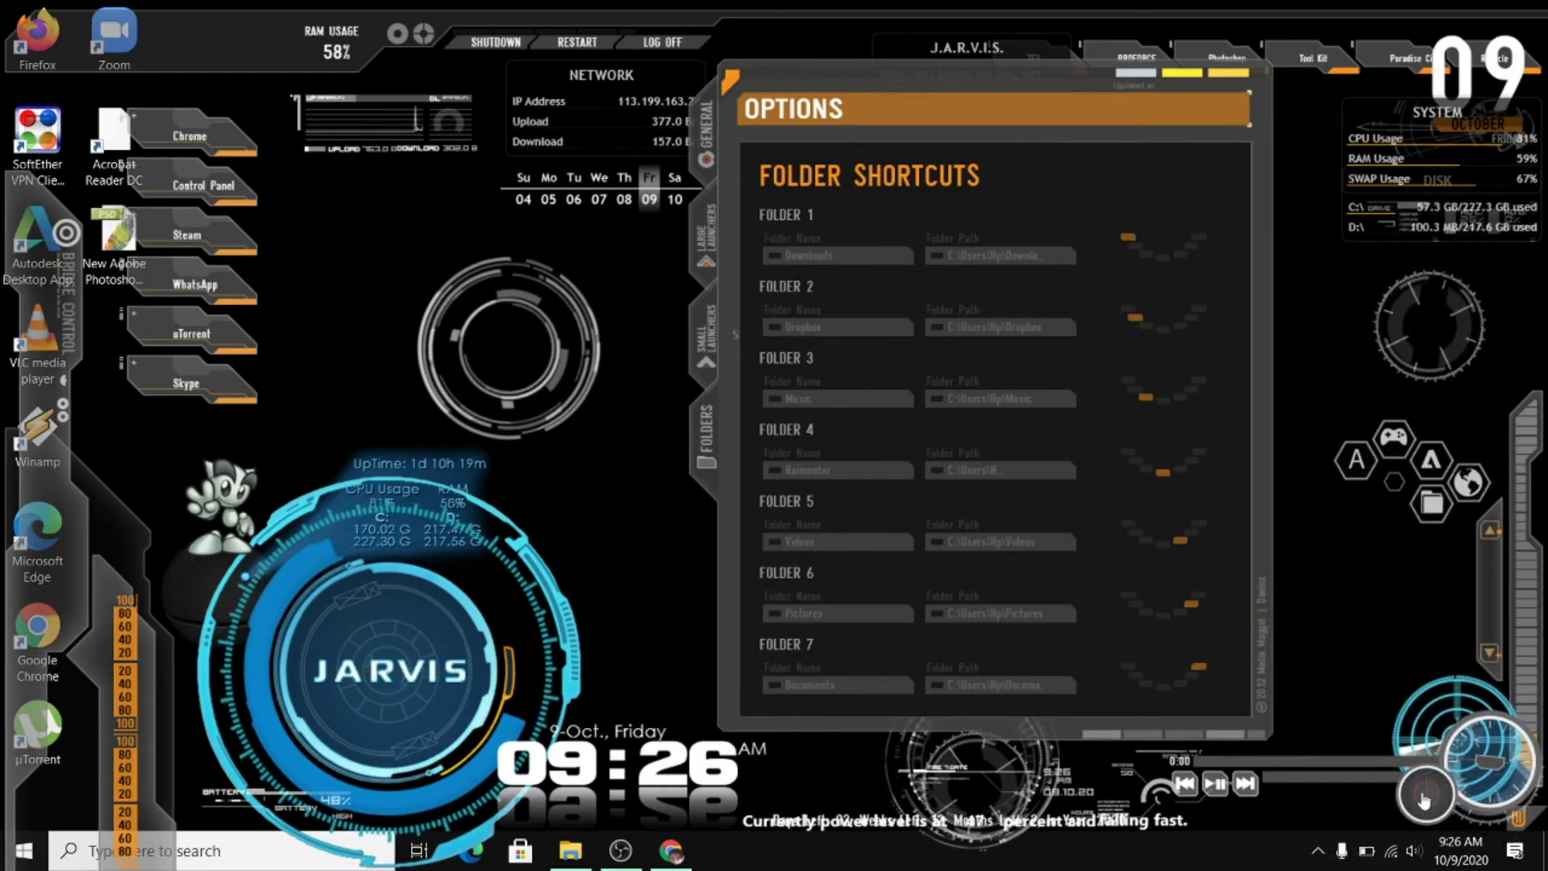
right_click(1069, 280)
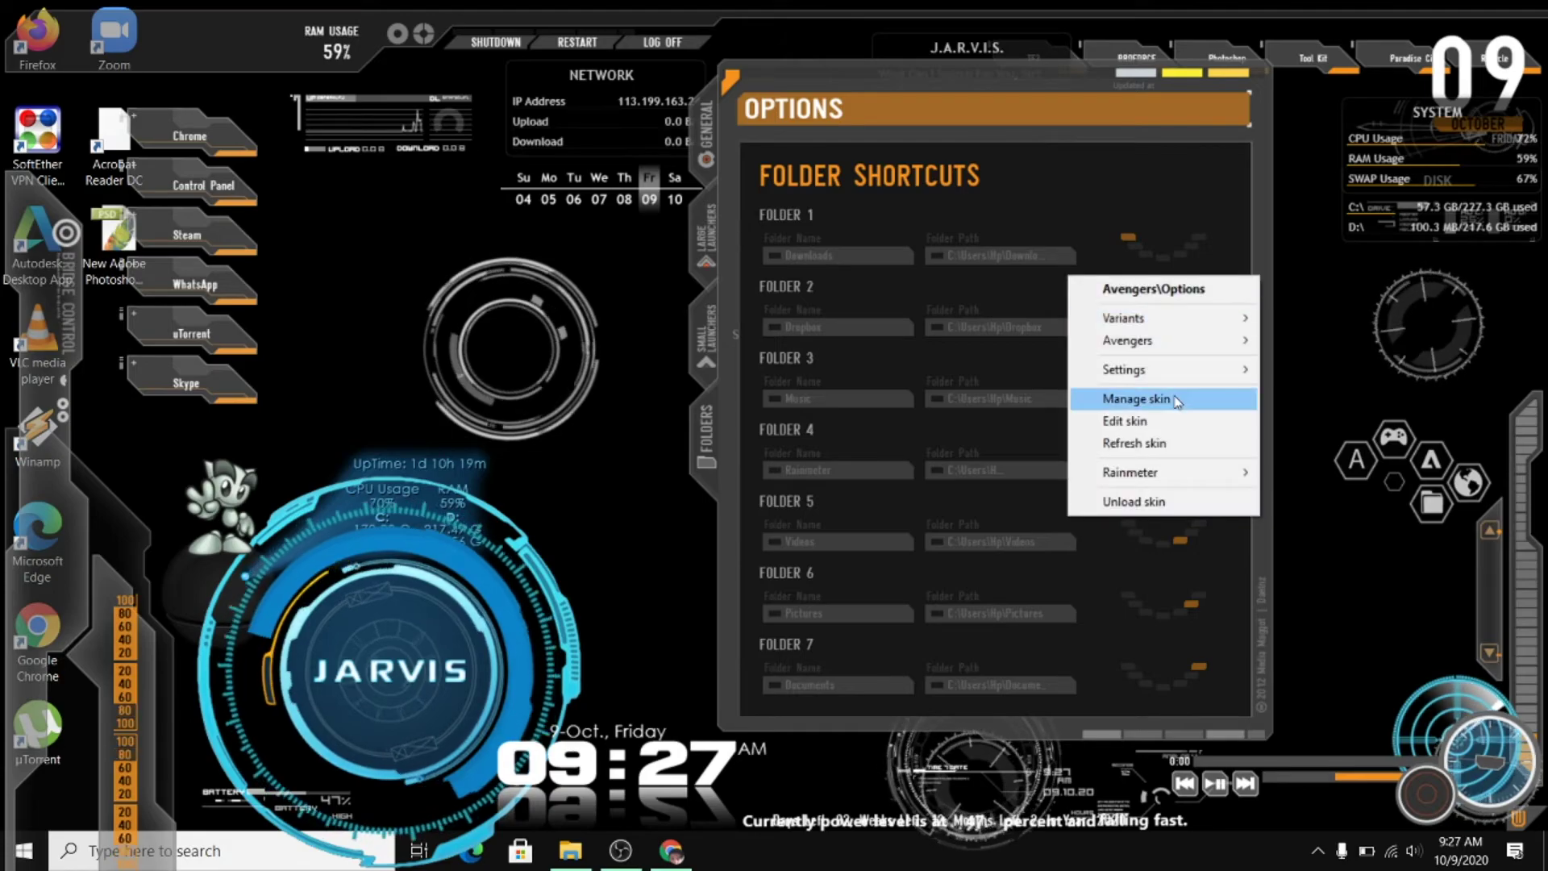
click(1169, 506)
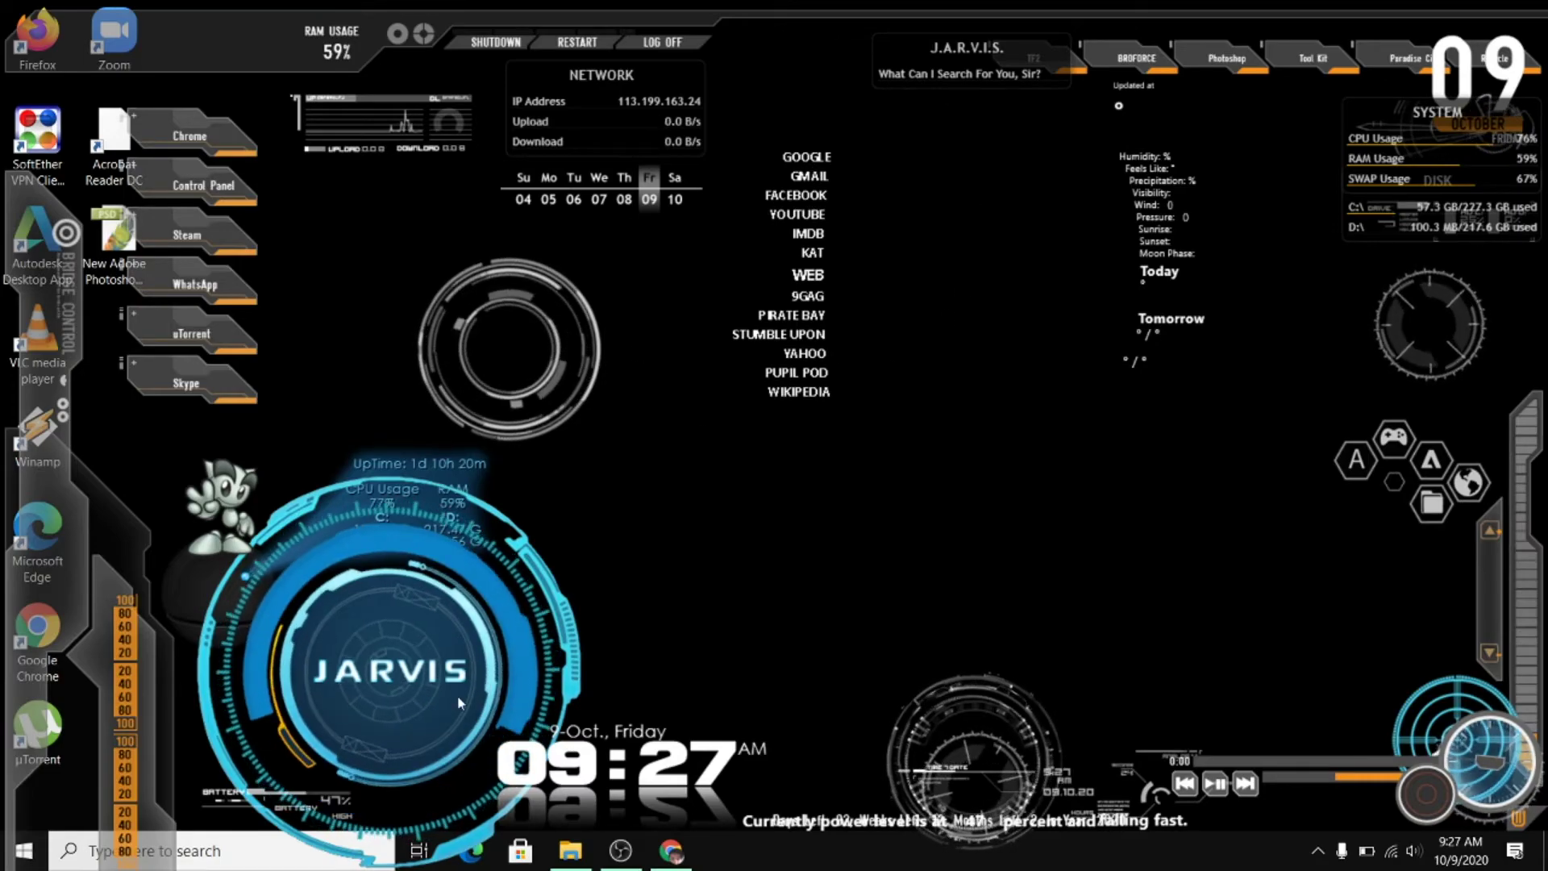
Step: Move the System usage skin to the free area above the music player, and search for "google" with the J.A.R.V.I.S. search skin
drag(1405, 183, 1192, 586)
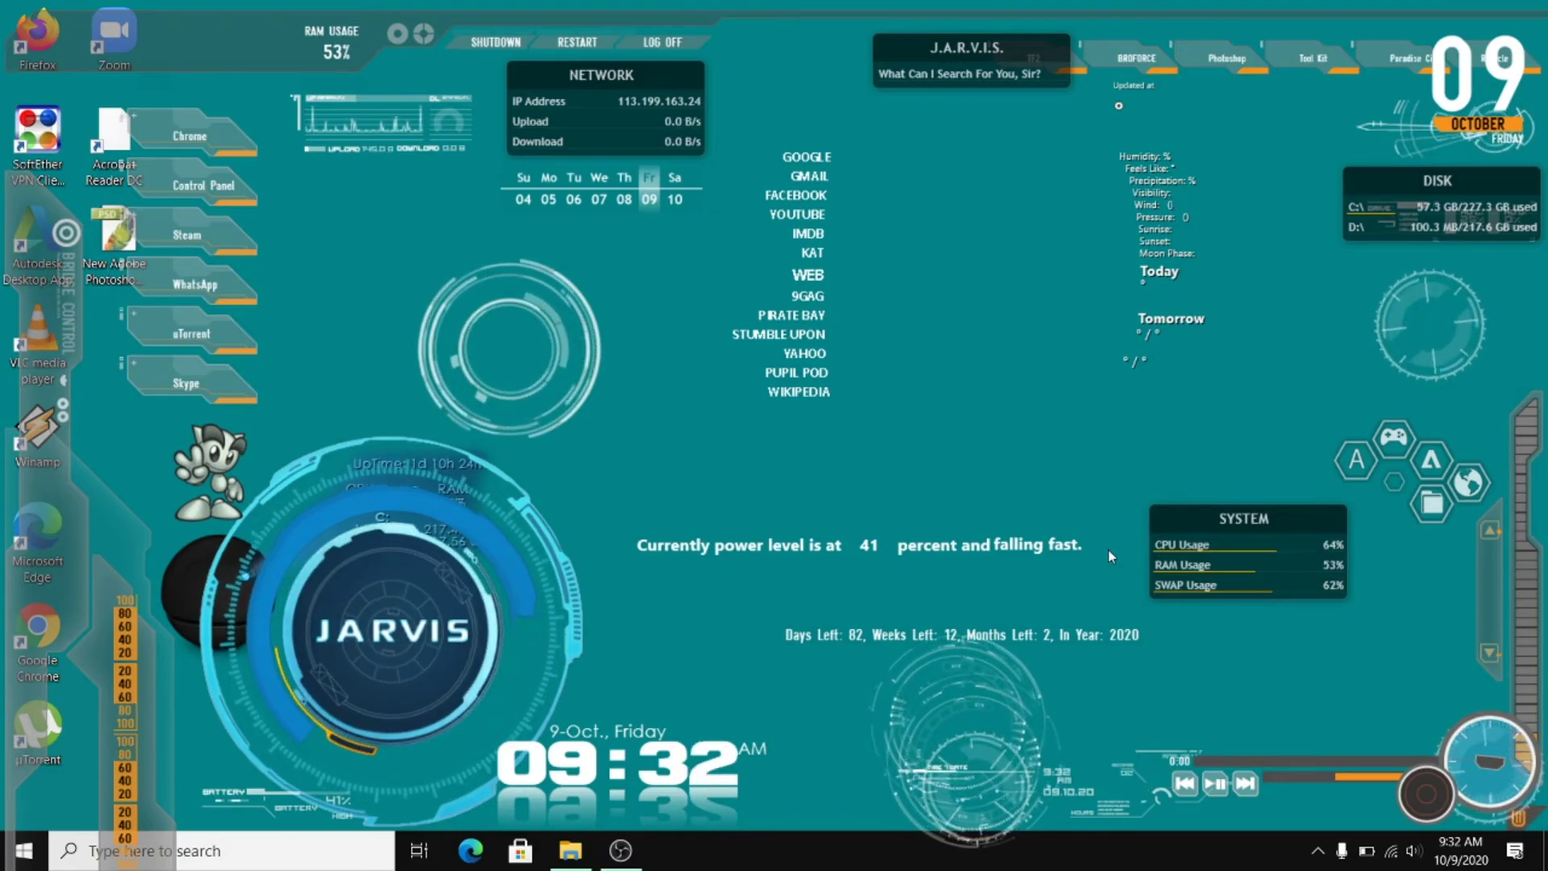
click(976, 88)
text(google)
key(Return)
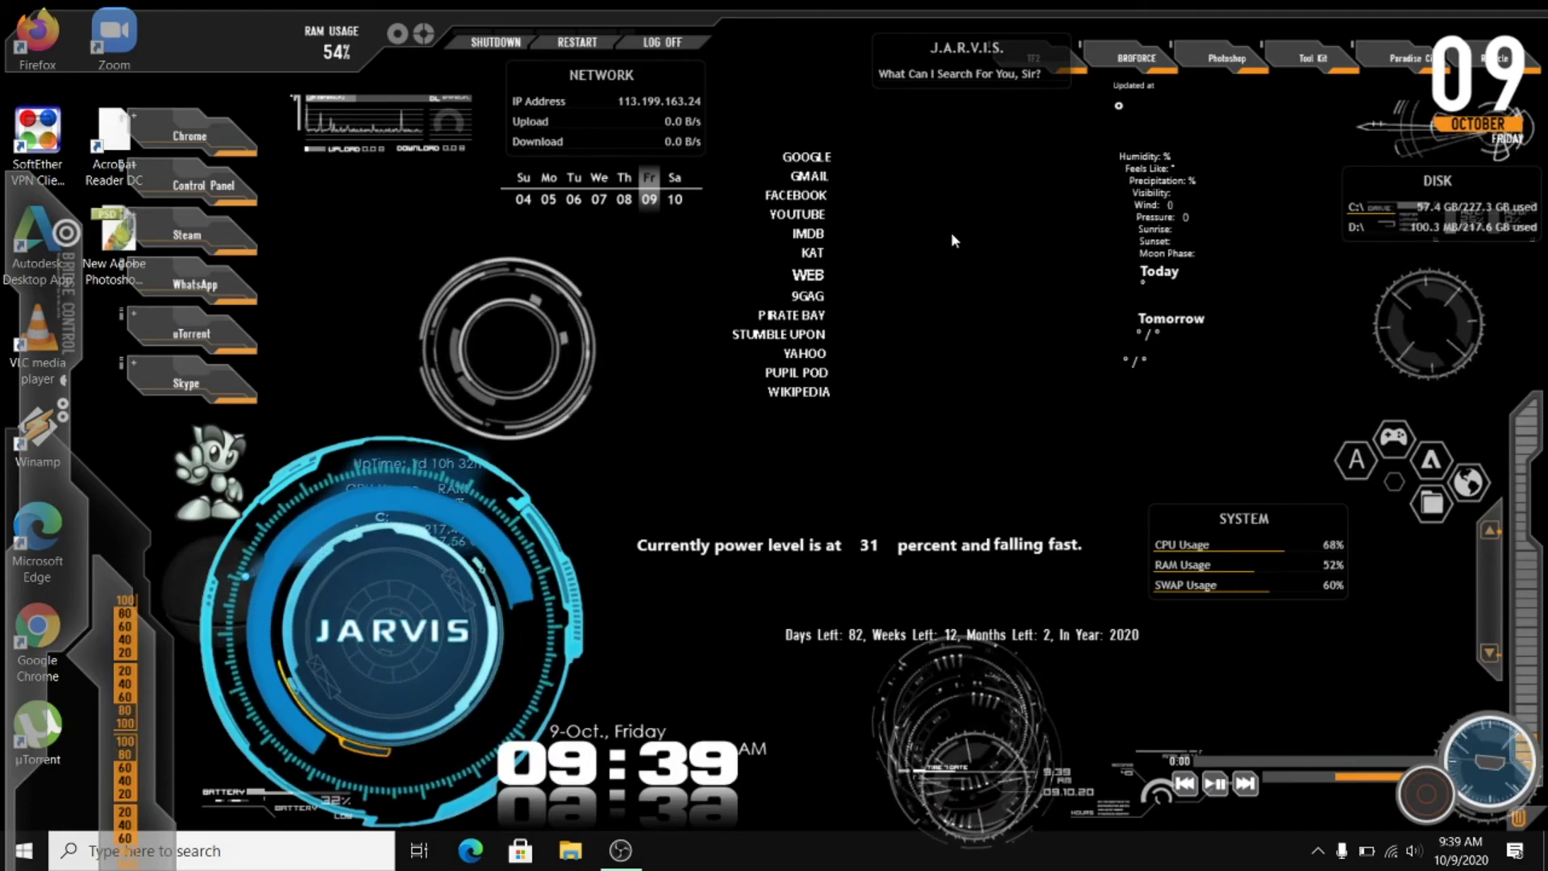
Step: Switch the desktop background from a solid colour to Picture with the Iron Man image, and minimize the personalization settings
right_click(951, 231)
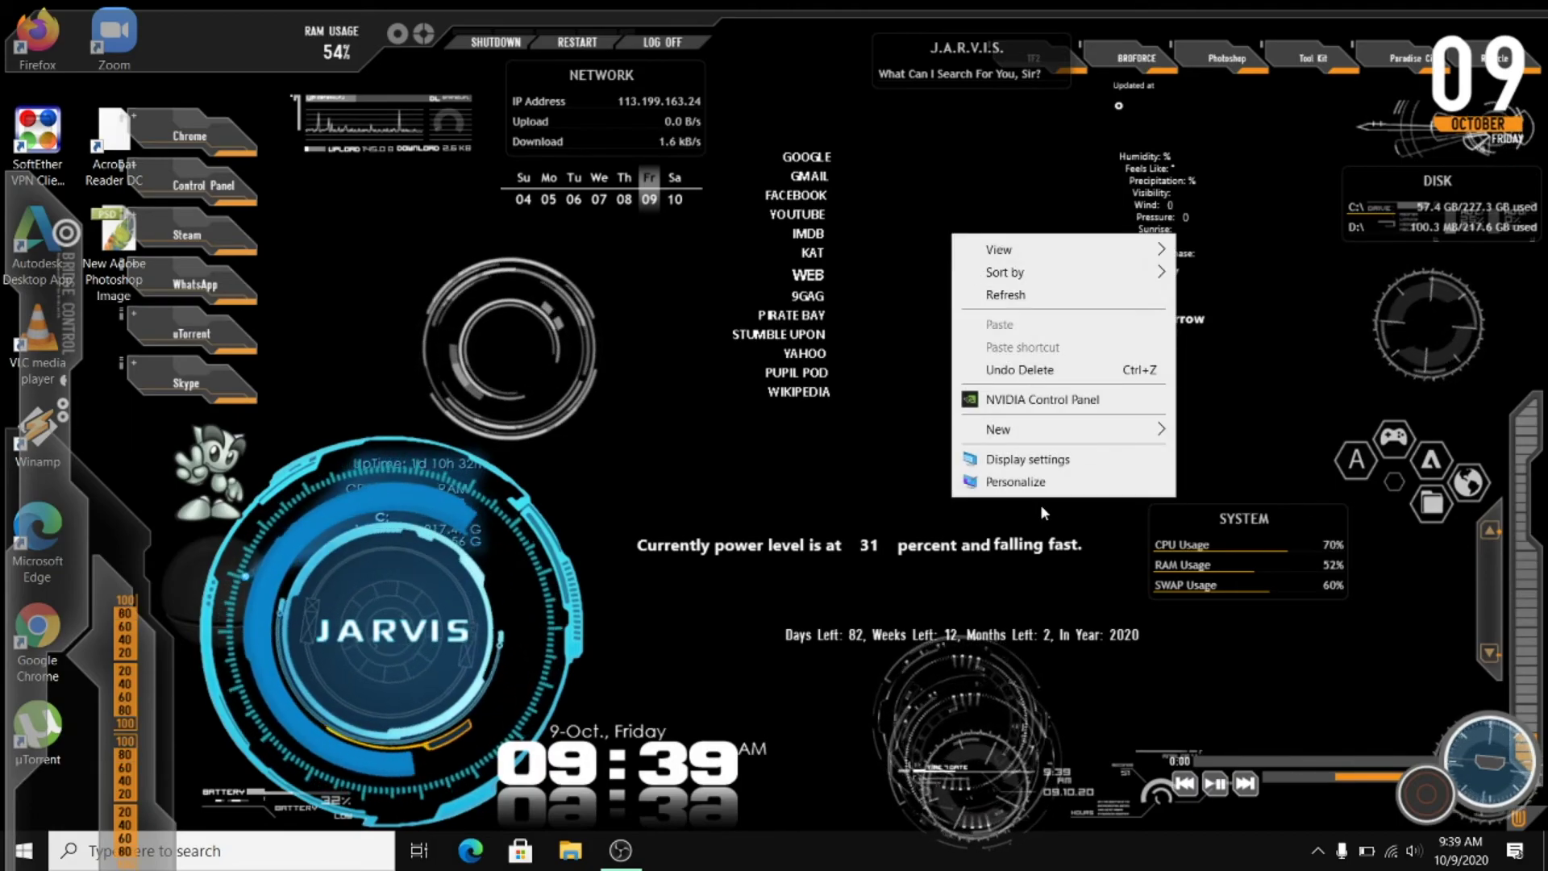
click(1038, 482)
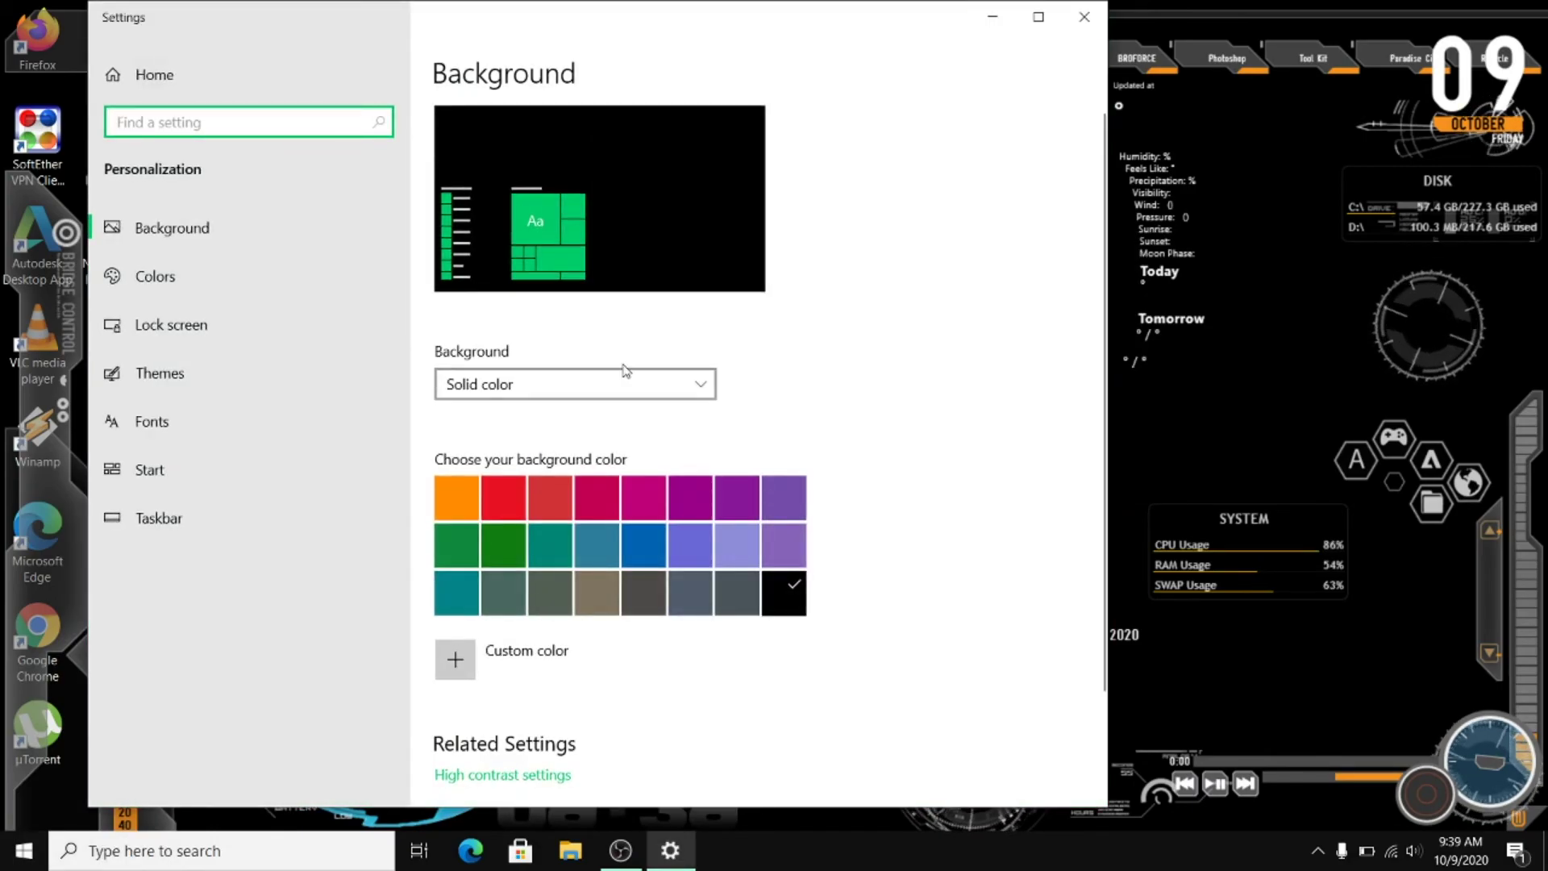
click(626, 382)
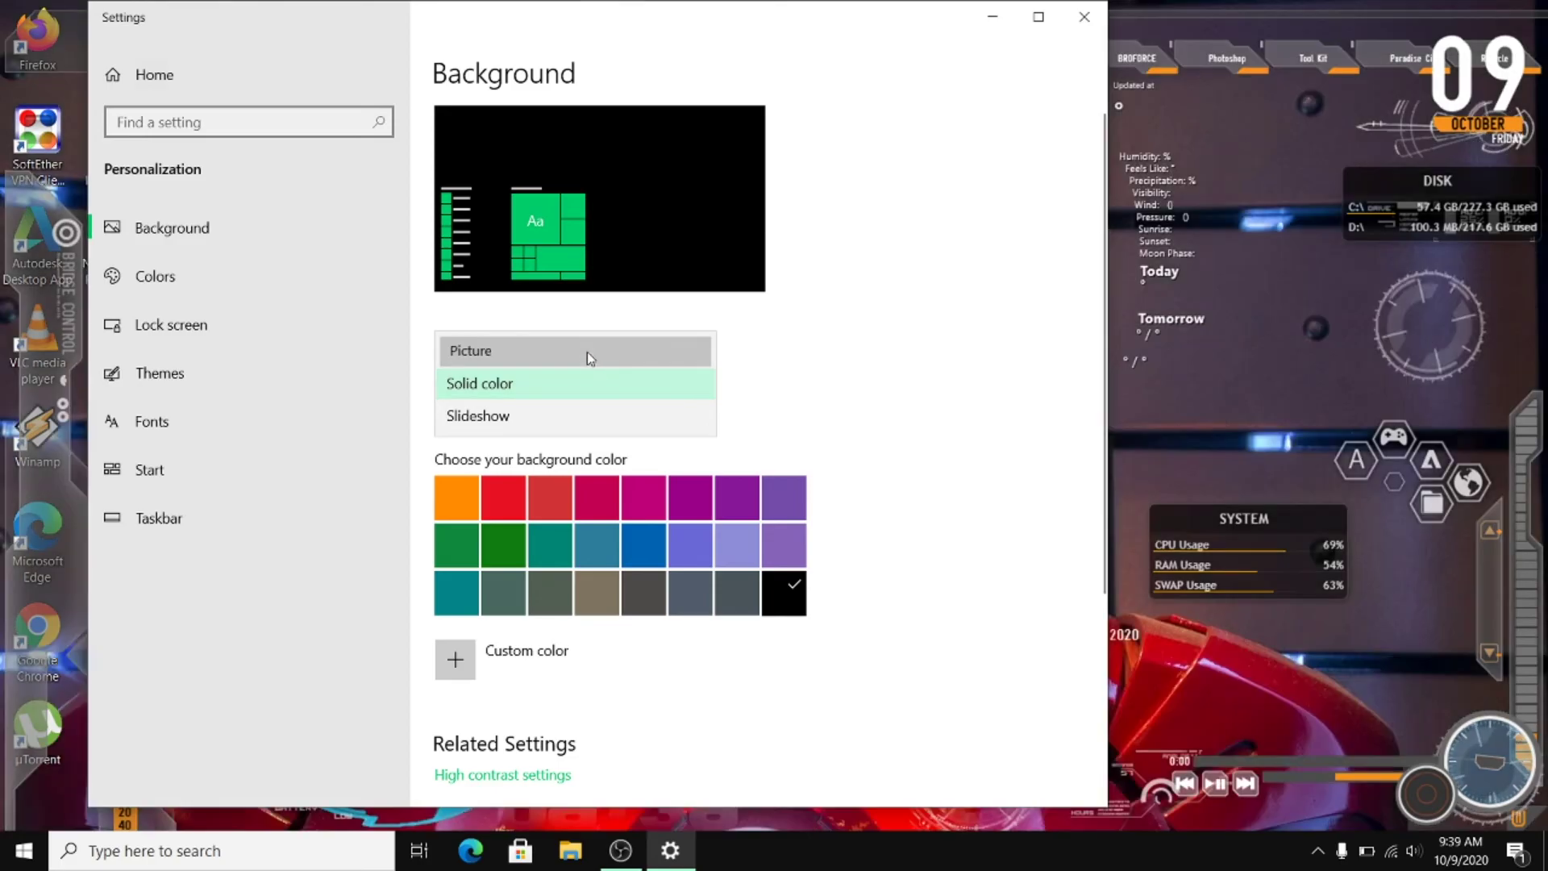
click(587, 352)
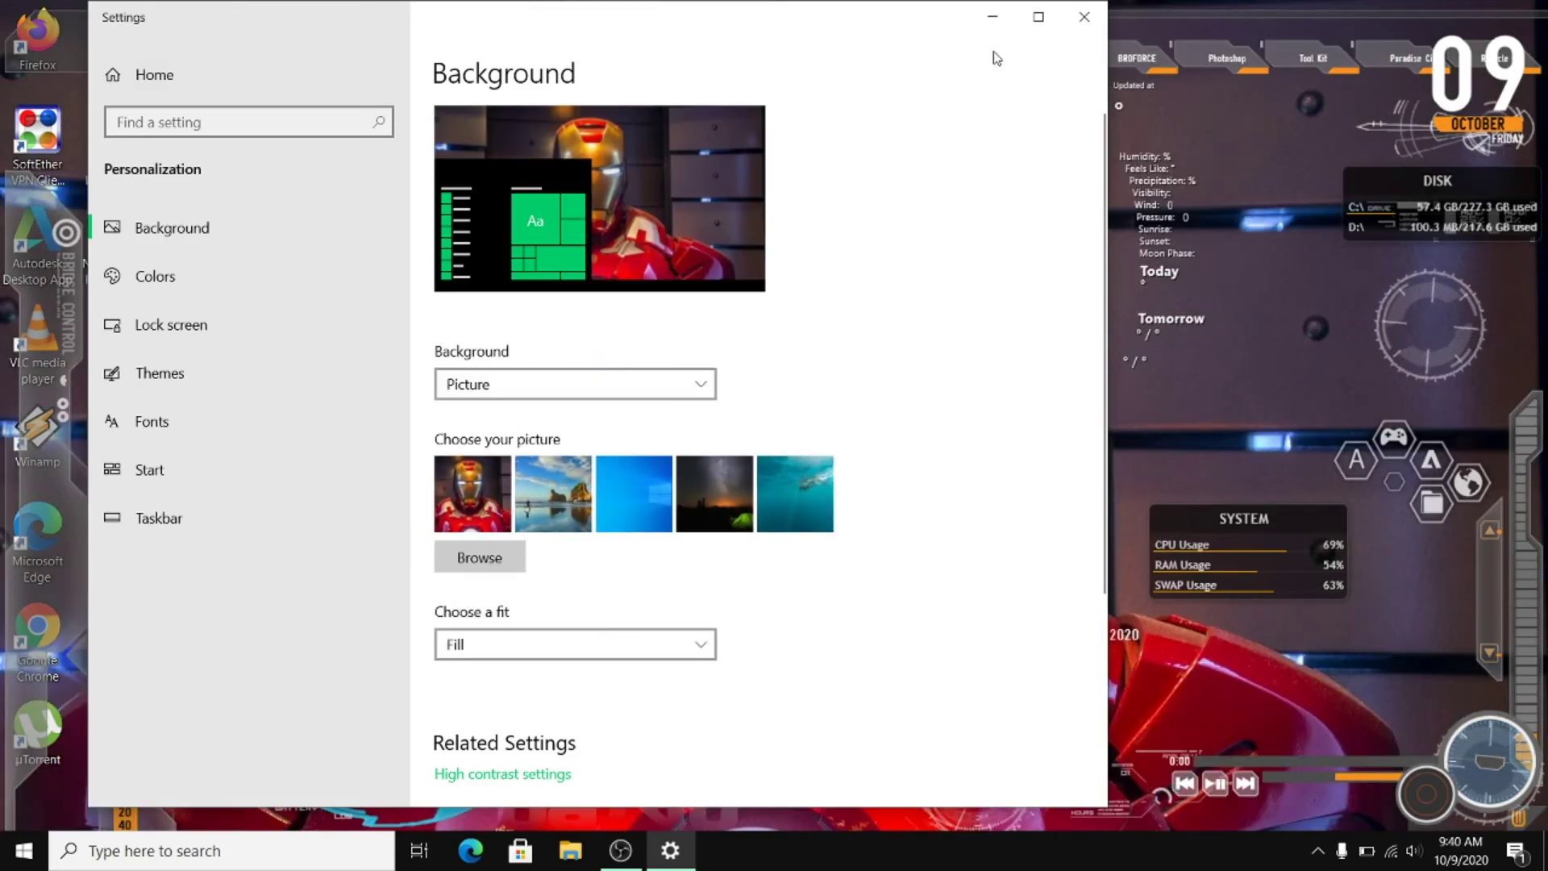
click(991, 22)
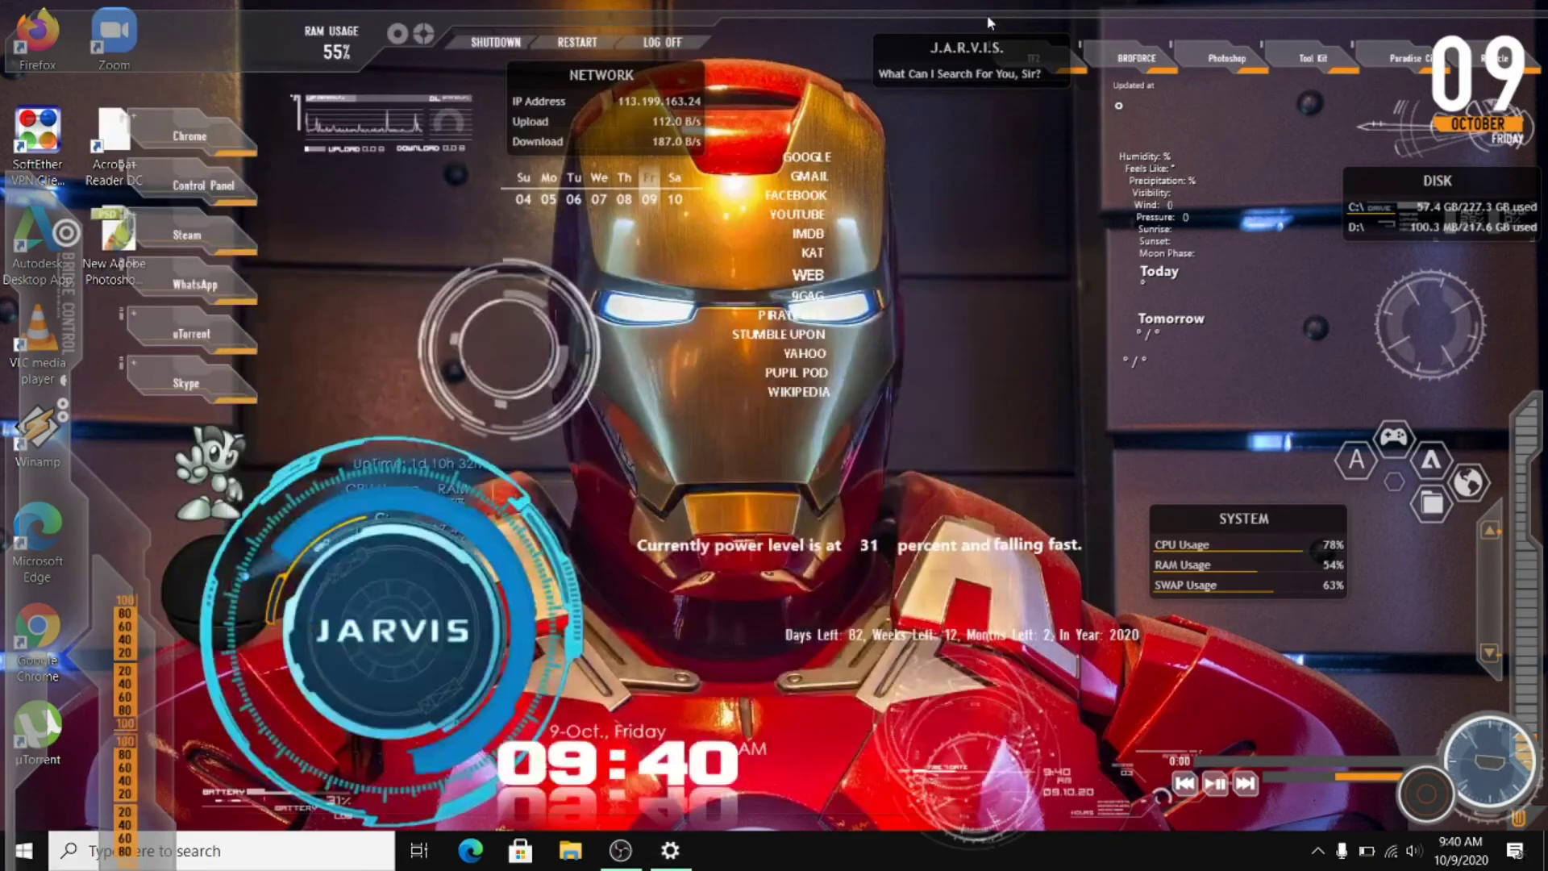